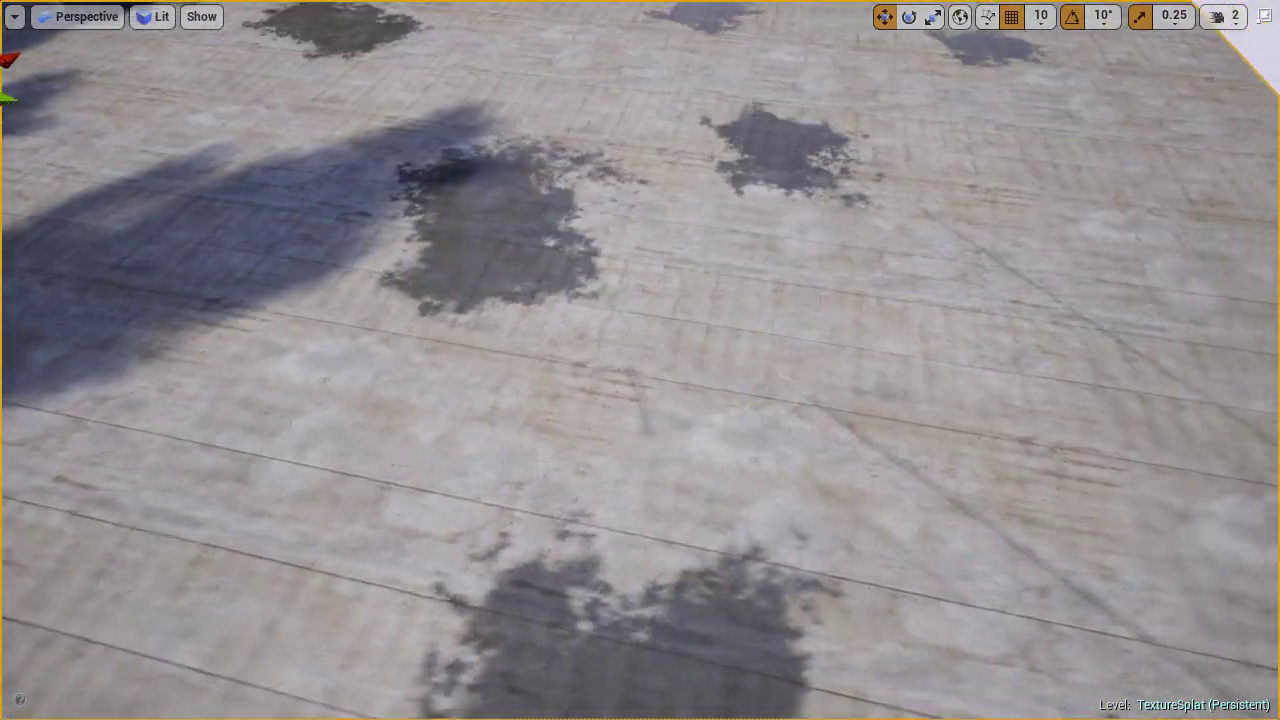
Inspect the faint diagonal lines on the floor up close and open the blood_splatter_01_base texture
{"action": "key", "text": "d"}
{"action": "right_click_drag", "start_coordinate": [817, 245], "coordinate": [817, 245]}
{"action": "key", "text": "w"}
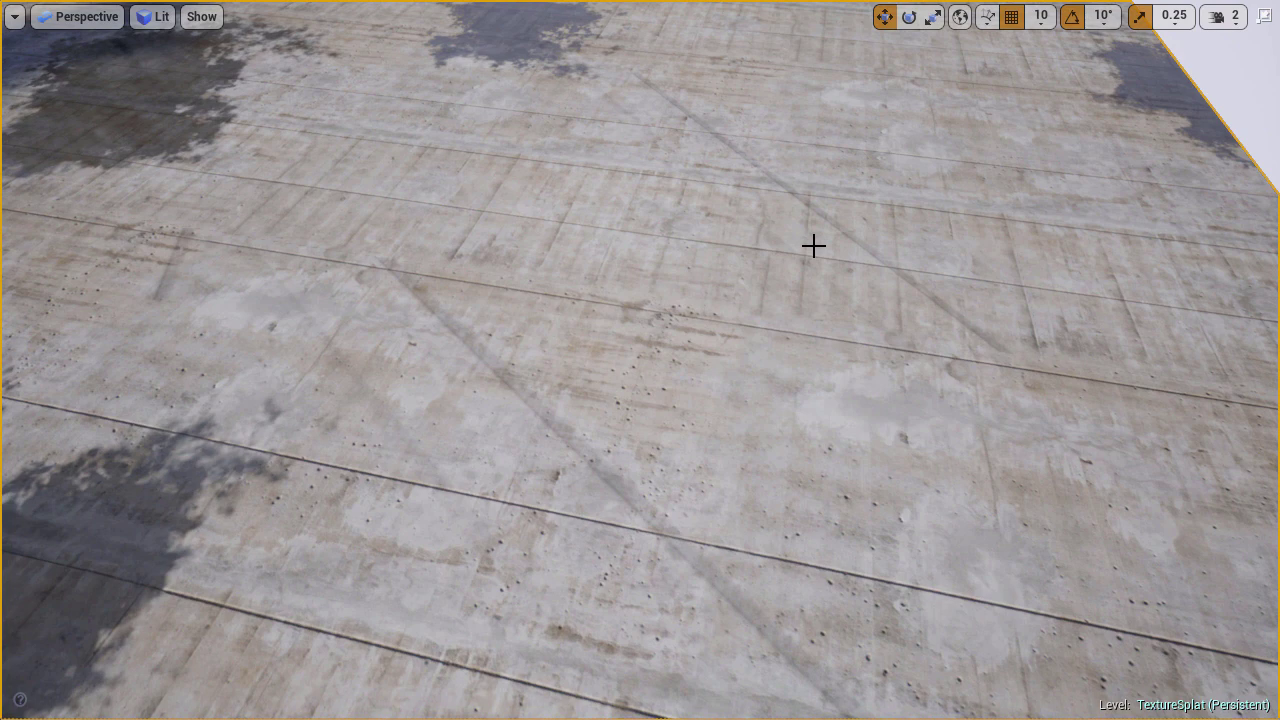
{"action": "key", "text": "F11"}
{"action": "double_click", "coordinate": [344, 605]}
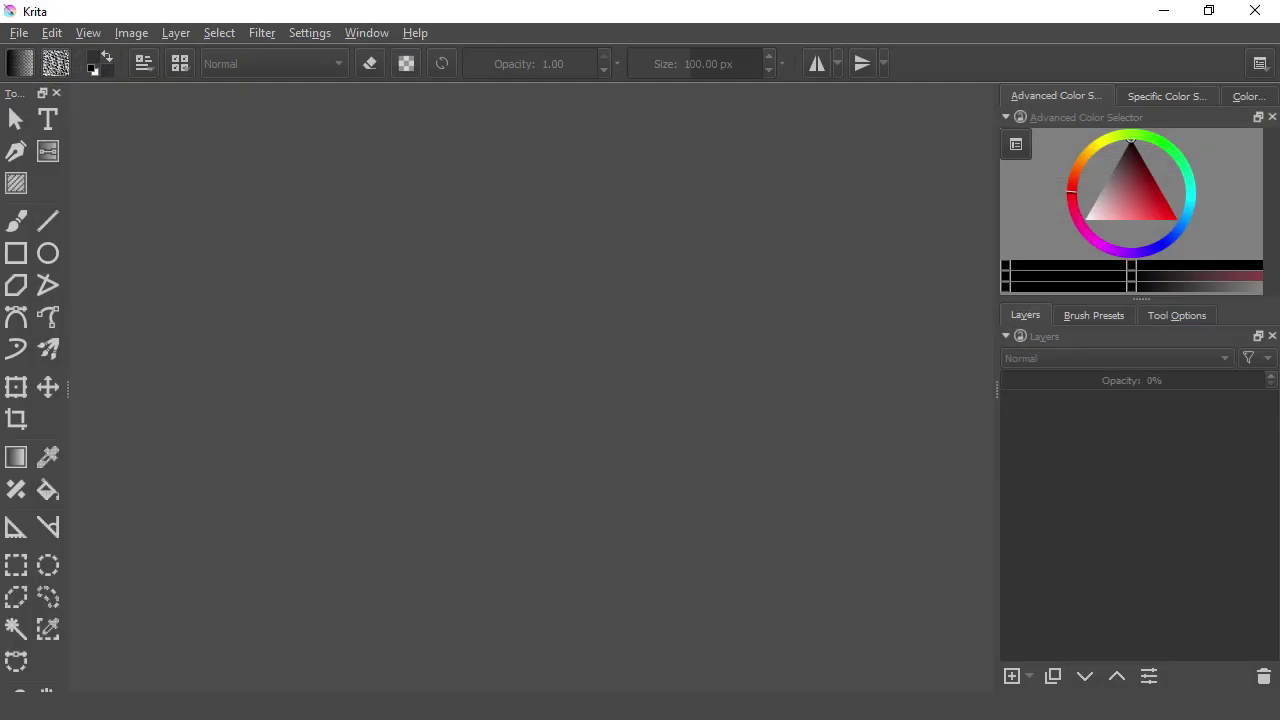
In Krita, open blood_splatter_01_base.png from the miscBloodDecalParticles folder inside GameAssets\Splatter
{"action": "left_click", "coordinate": [18, 32]}
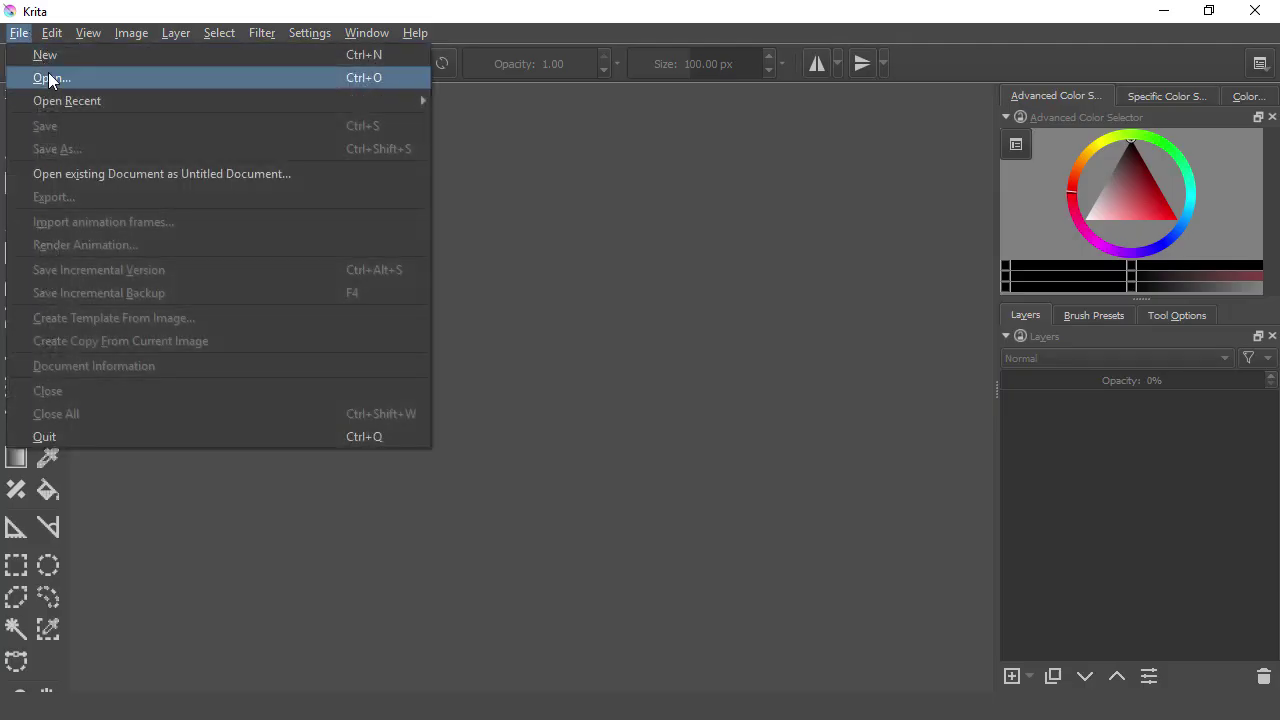
{"action": "left_click", "coordinate": [48, 77]}
{"action": "left_click", "coordinate": [853, 192]}
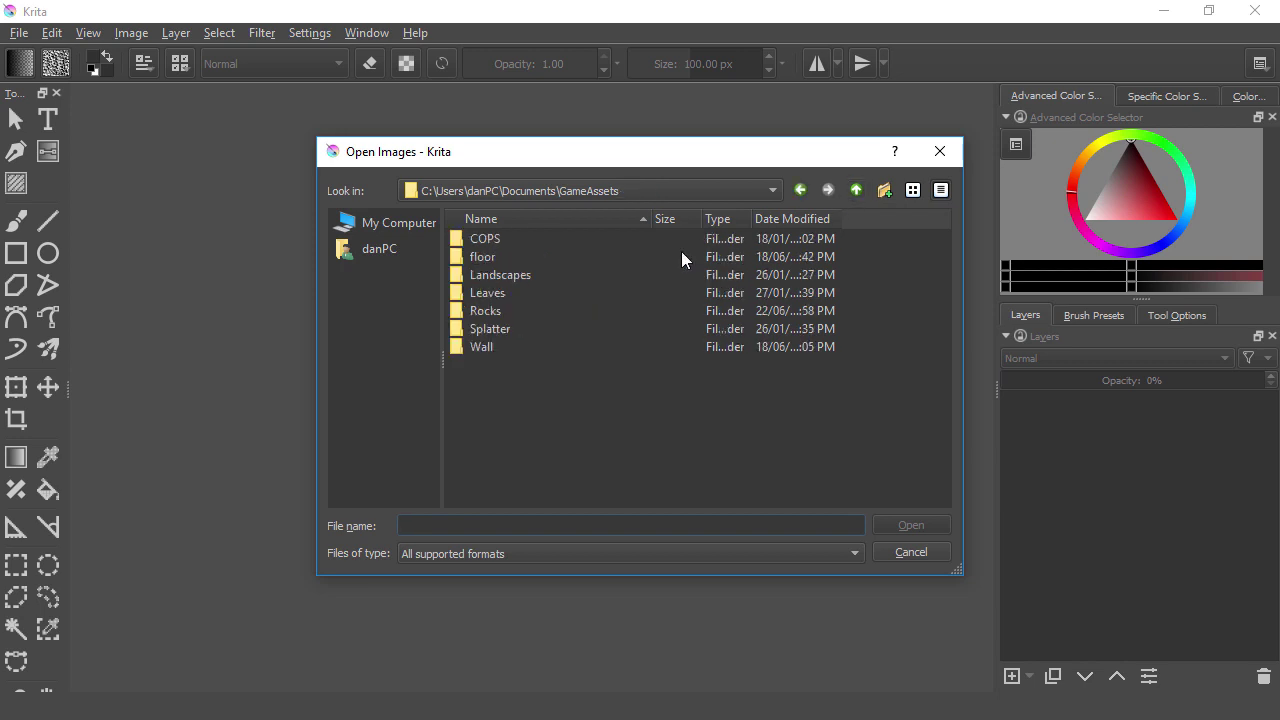
{"action": "double_click", "coordinate": [501, 332]}
{"action": "left_click", "coordinate": [544, 238]}
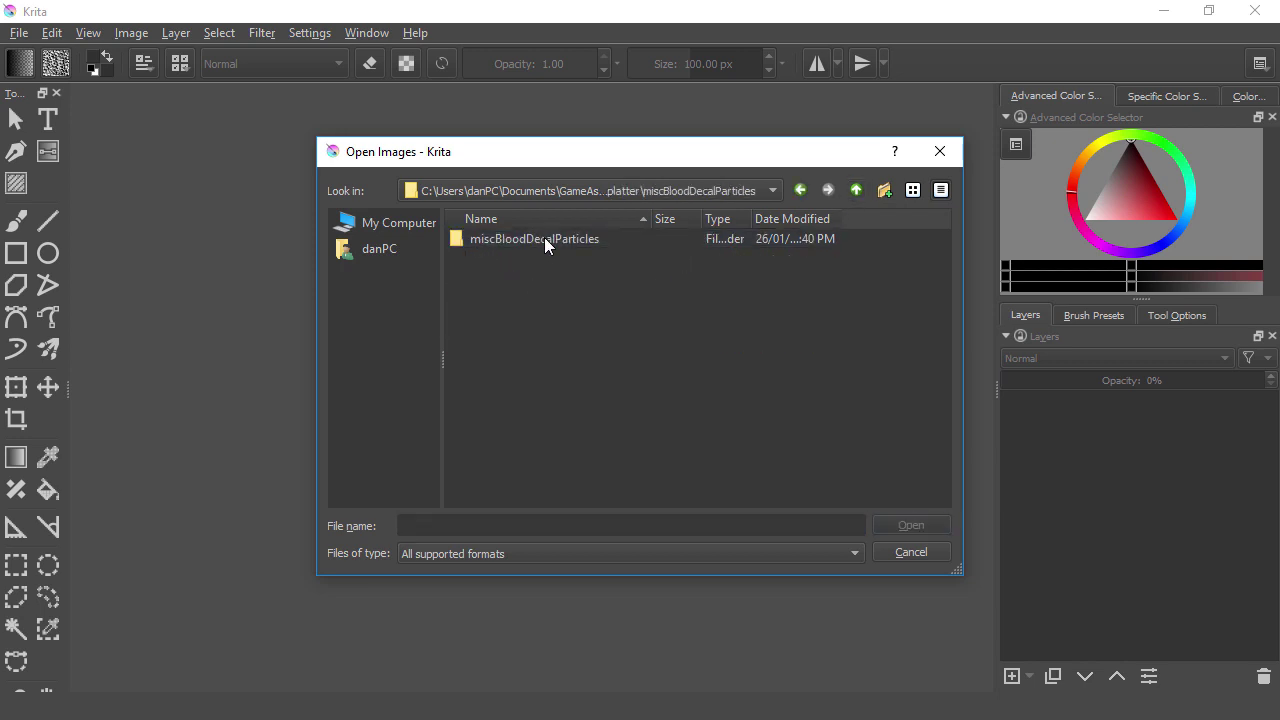
{"action": "double_click", "coordinate": [544, 238]}
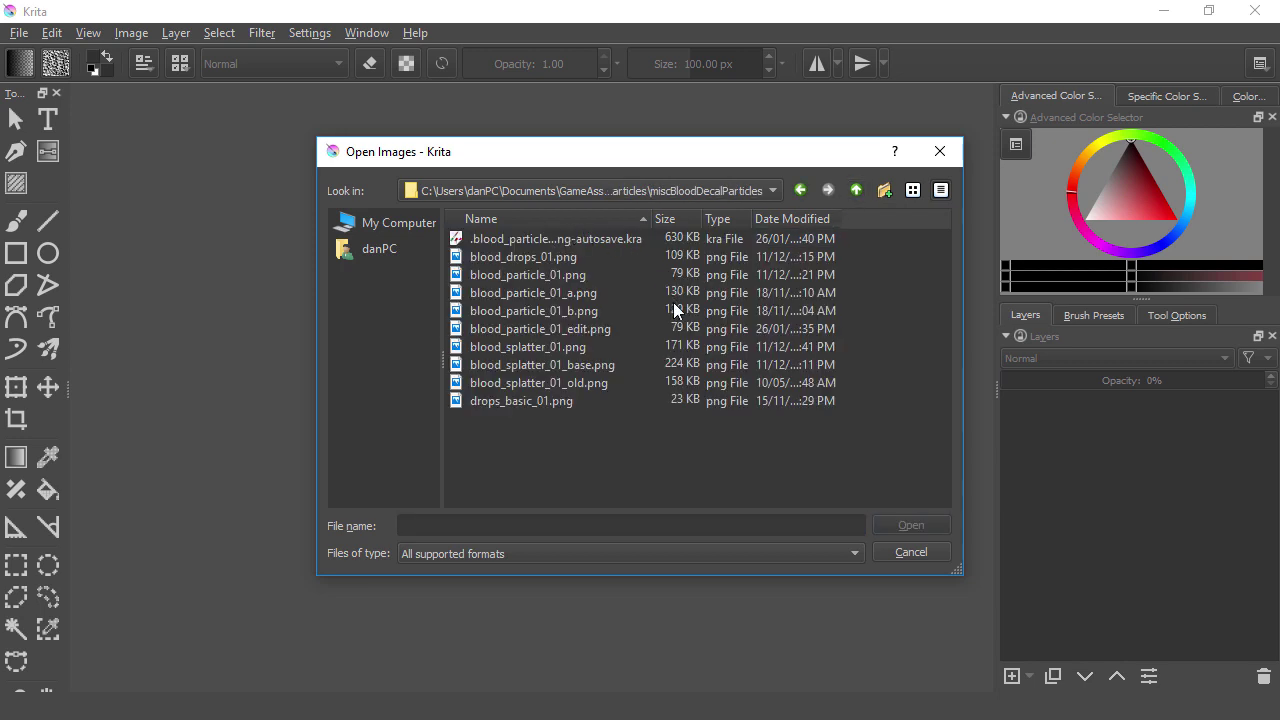
{"action": "left_click", "coordinate": [582, 364]}
{"action": "double_click", "coordinate": [582, 364]}
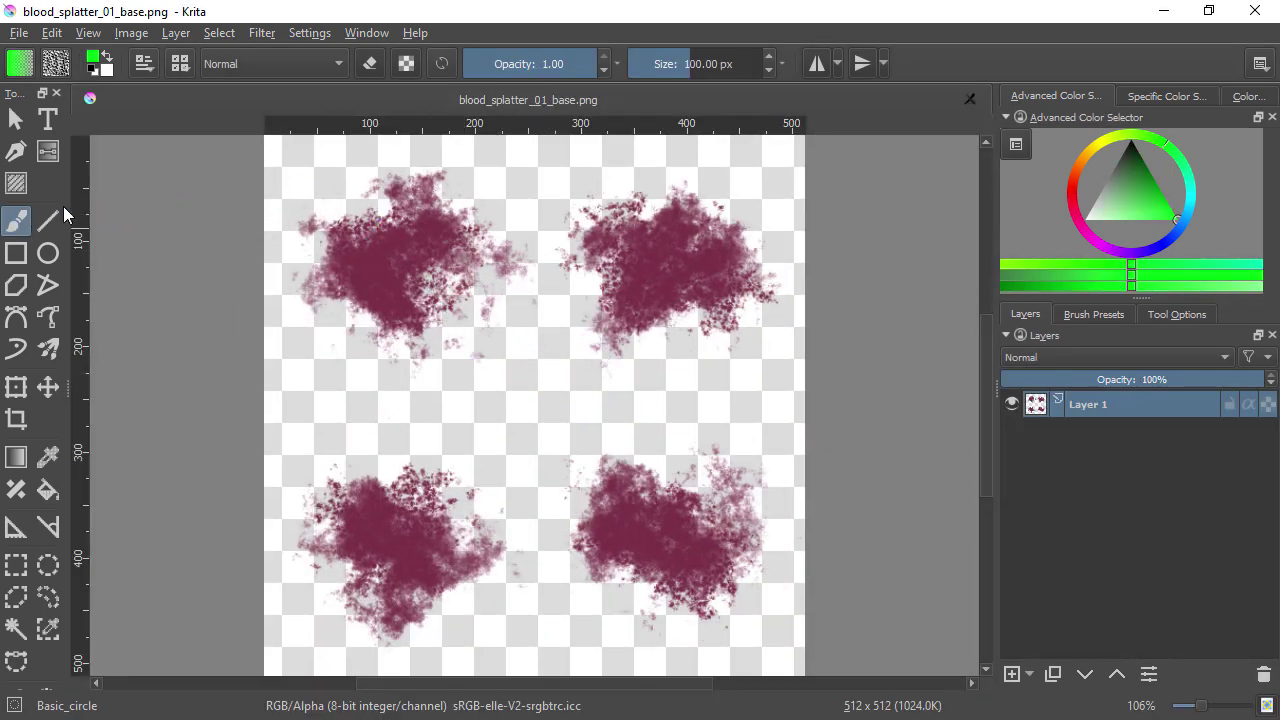
Erase along the image's outer edges with the 100 px eraser brush and reduce the brush size to 9.33 px
{"action": "left_click", "coordinate": [368, 63]}
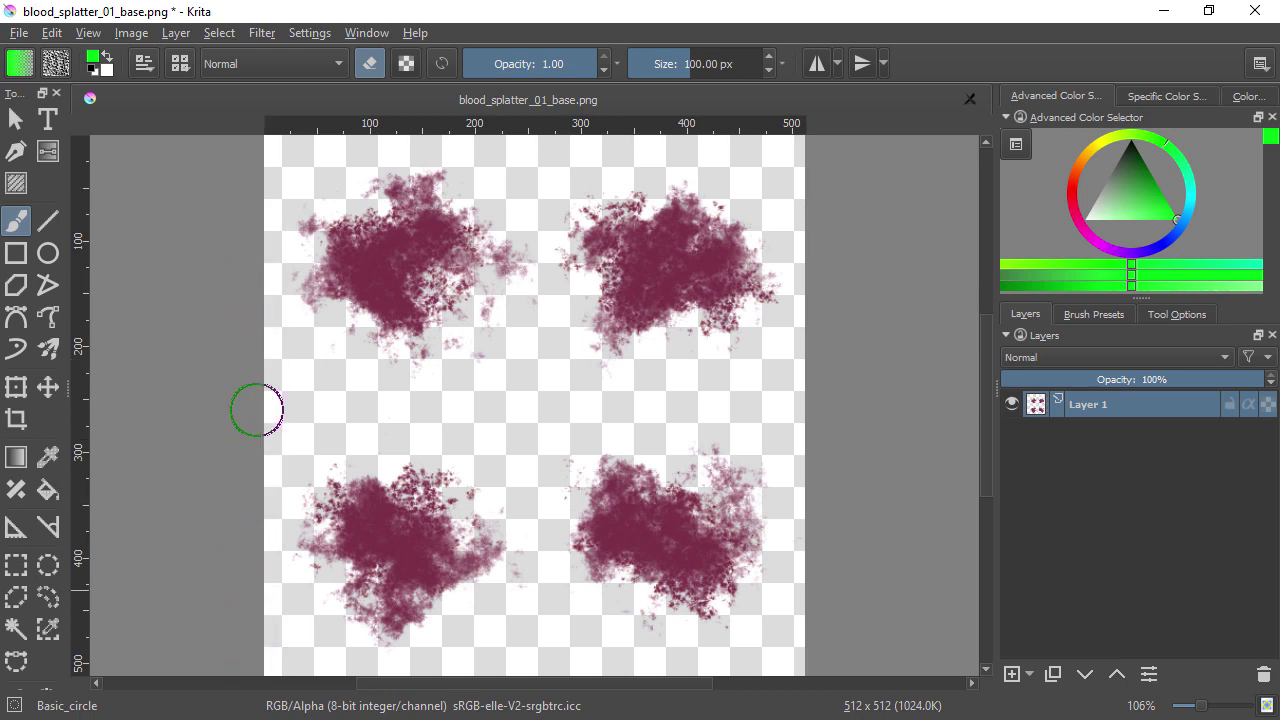
{"action": "mouse_move", "coordinate": [510, 128]}
{"action": "left_mouse_down"}
{"action": "mouse_move", "coordinate": [664, 145]}
{"action": "mouse_move", "coordinate": [800, 140]}
{"action": "mouse_move", "coordinate": [817, 678]}
{"action": "left_mouse_up"}
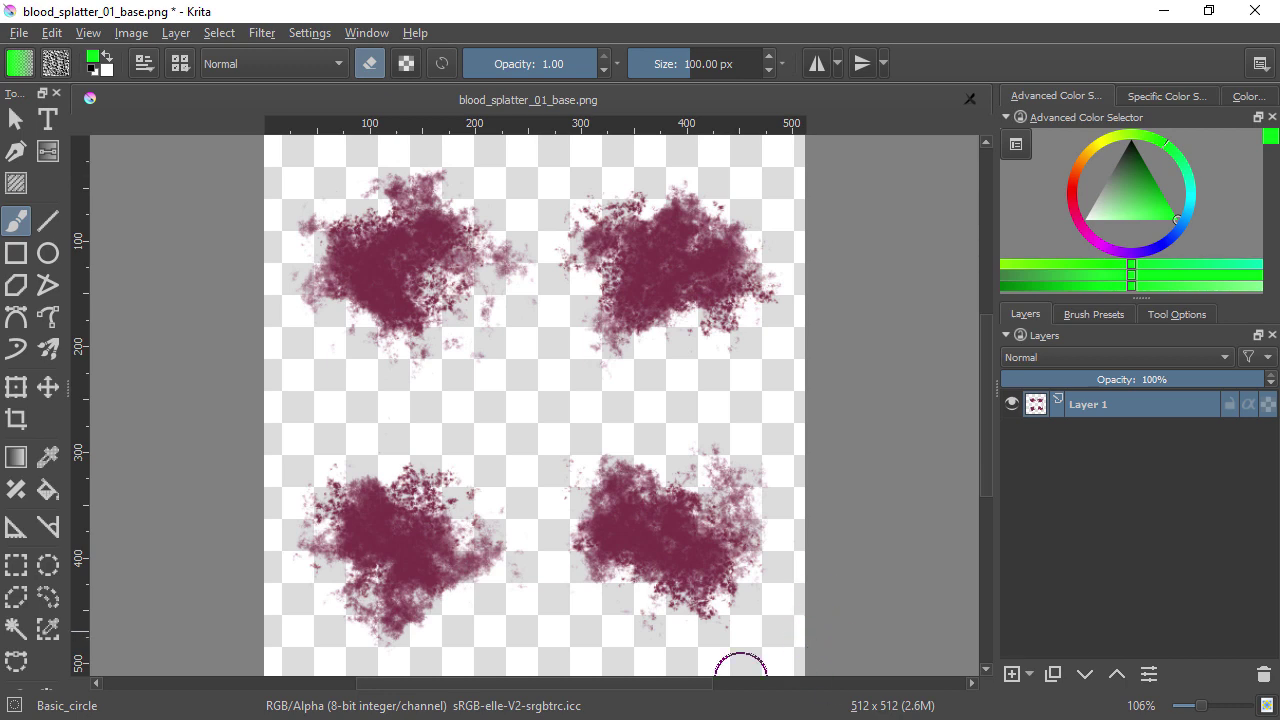
{"action": "mouse_move", "coordinate": [678, 70]}
{"action": "left_mouse_down"}
{"action": "mouse_move", "coordinate": [644, 68]}
{"action": "mouse_move", "coordinate": [658, 75]}
{"action": "left_mouse_up"}
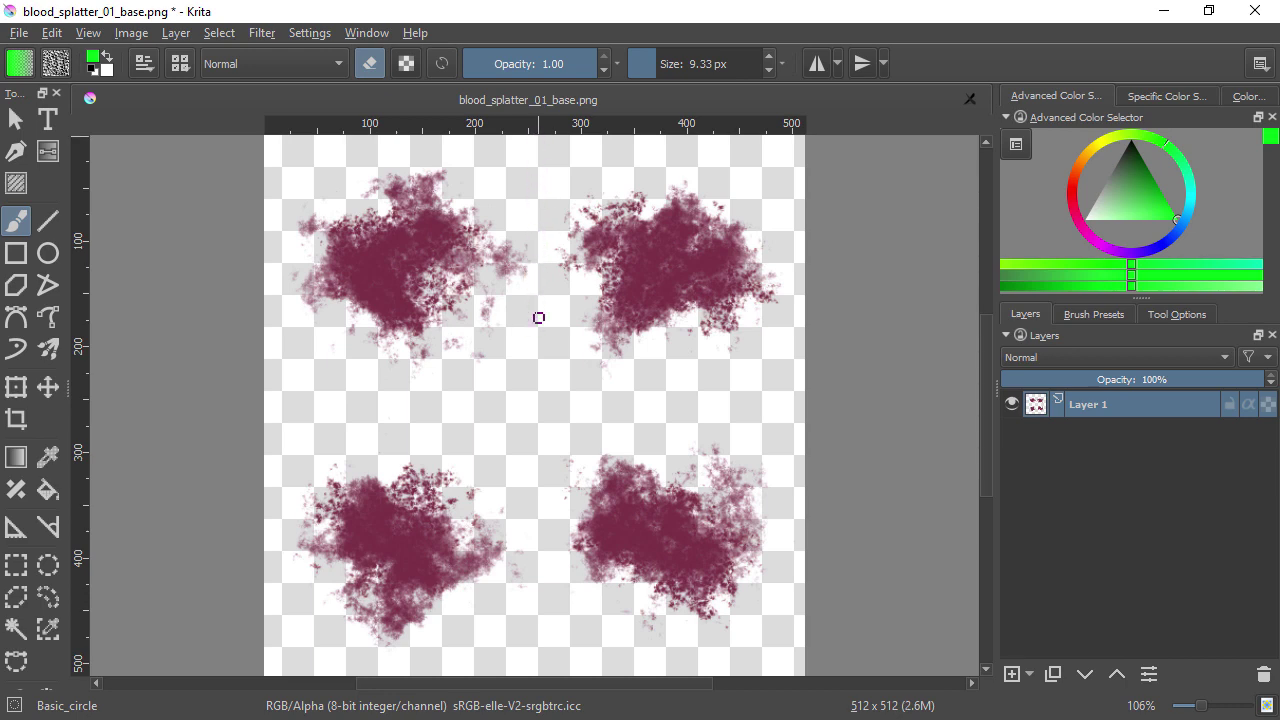
{"action": "middle_click_drag", "start_coordinate": [539, 318], "coordinate": [530, 322]}
Save the image as a new PNG named blood_splatter_01_base_edit.png with the alpha channel stored
{"action": "left_click", "coordinate": [17, 32]}
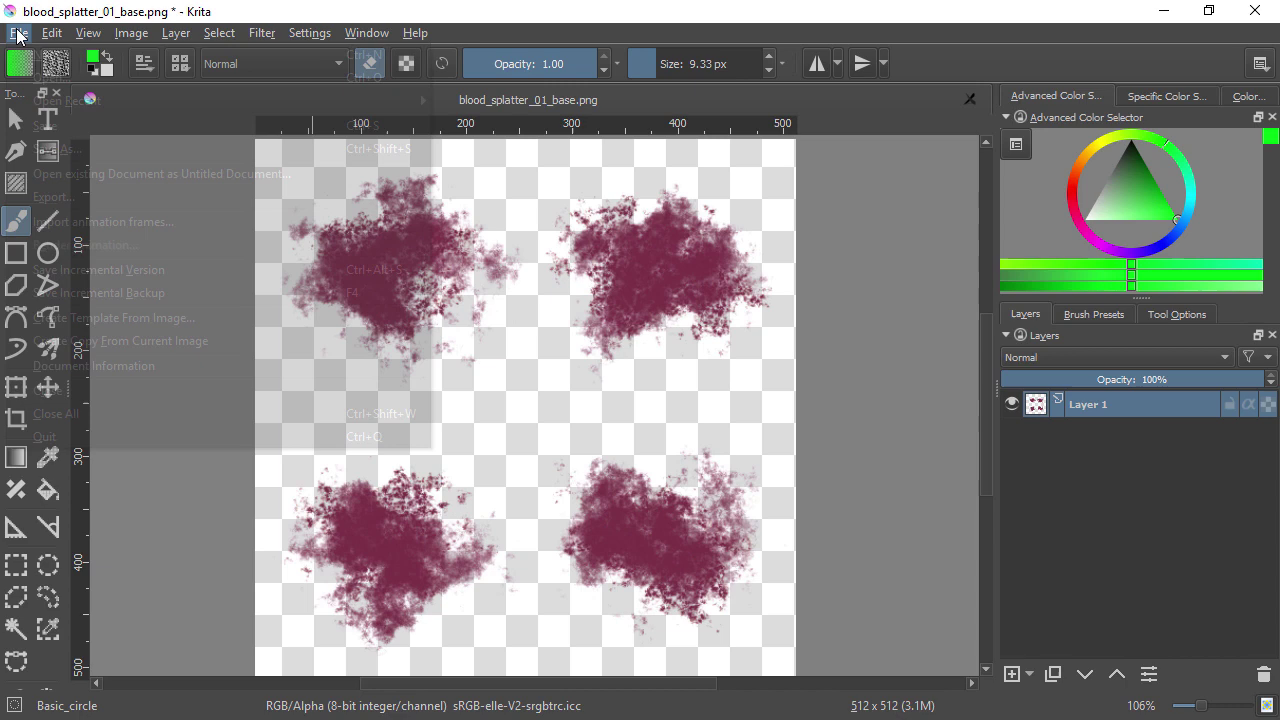
{"action": "left_click", "coordinate": [77, 148]}
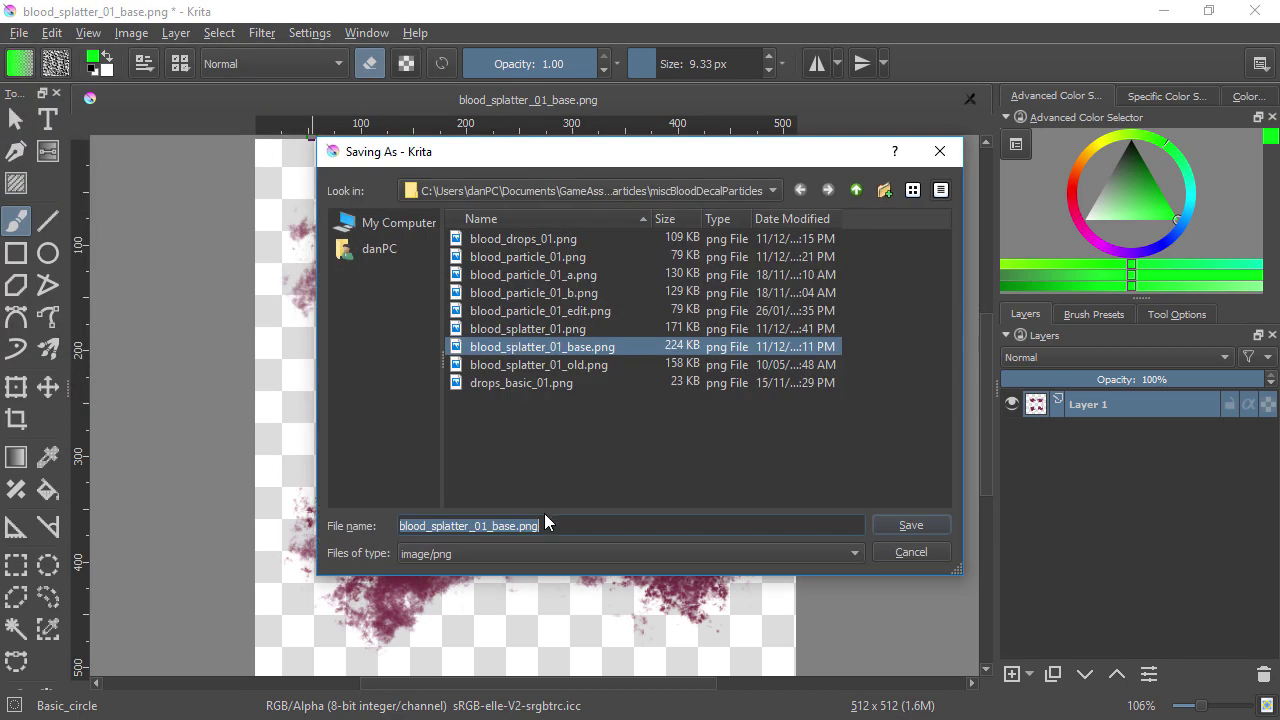
{"action": "left_click", "coordinate": [519, 526]}
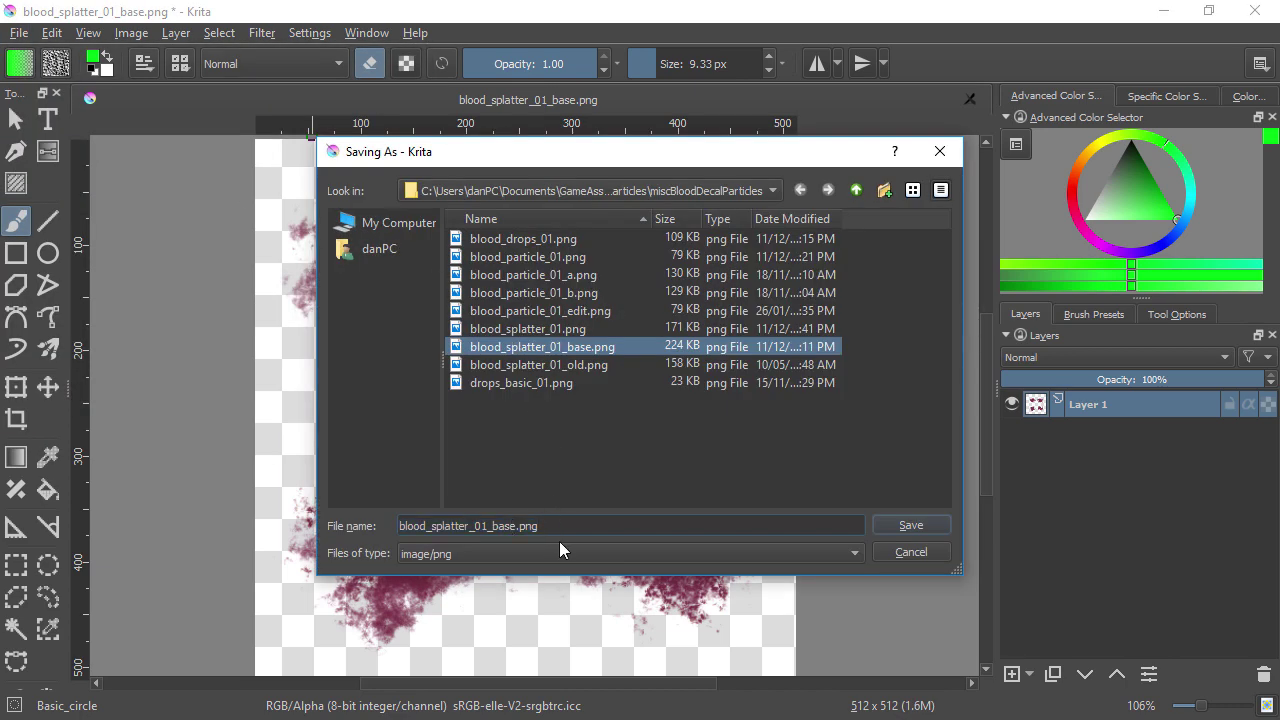
{"action": "type", "text": "_edit"}
{"action": "key", "text": "Return"}
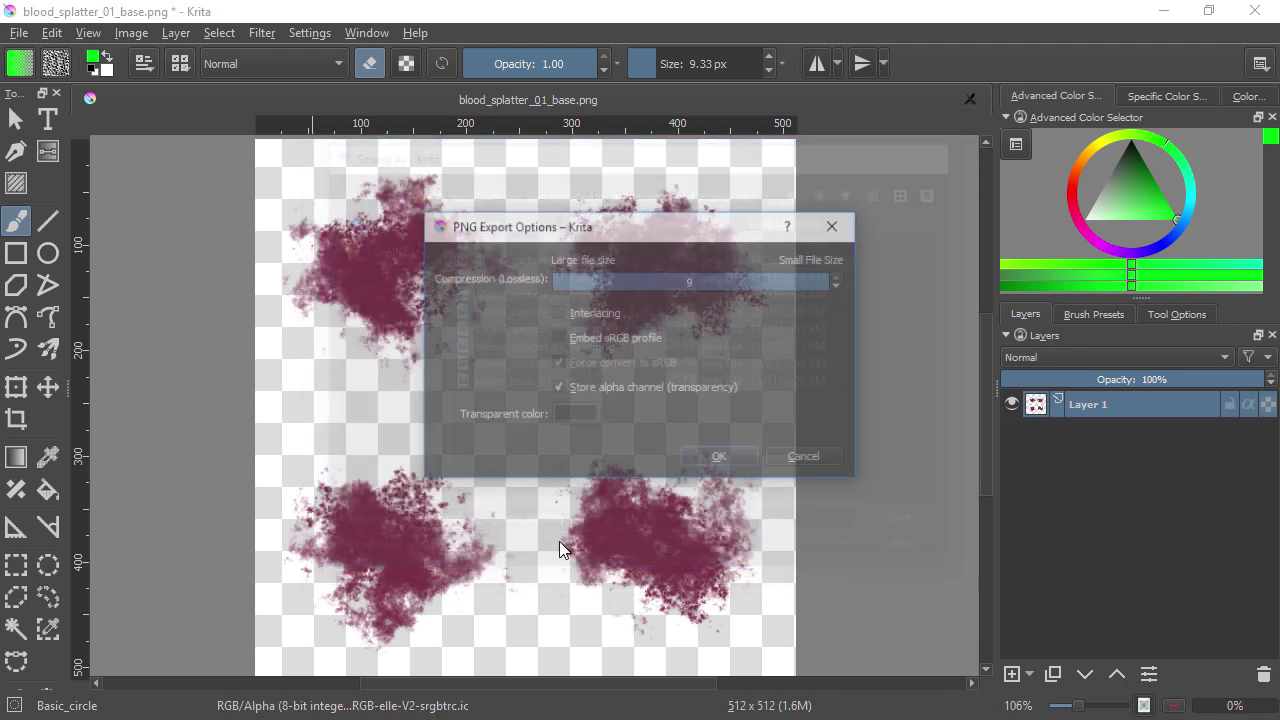
{"action": "left_click", "coordinate": [714, 455]}
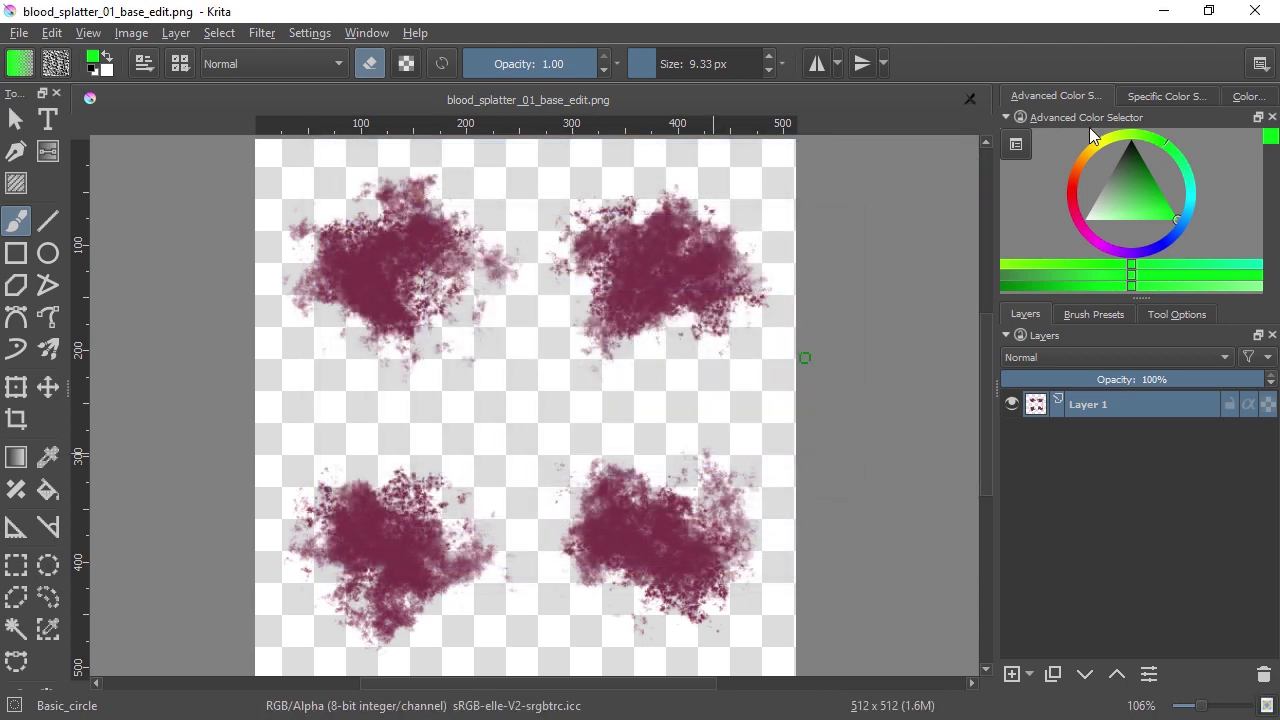
Switch to Unreal Editor and import blood_splatter_01_base_edit.png from the miscBloodDecalParticles folder into the Textures folder
{"action": "left_click", "coordinate": [1163, 11]}
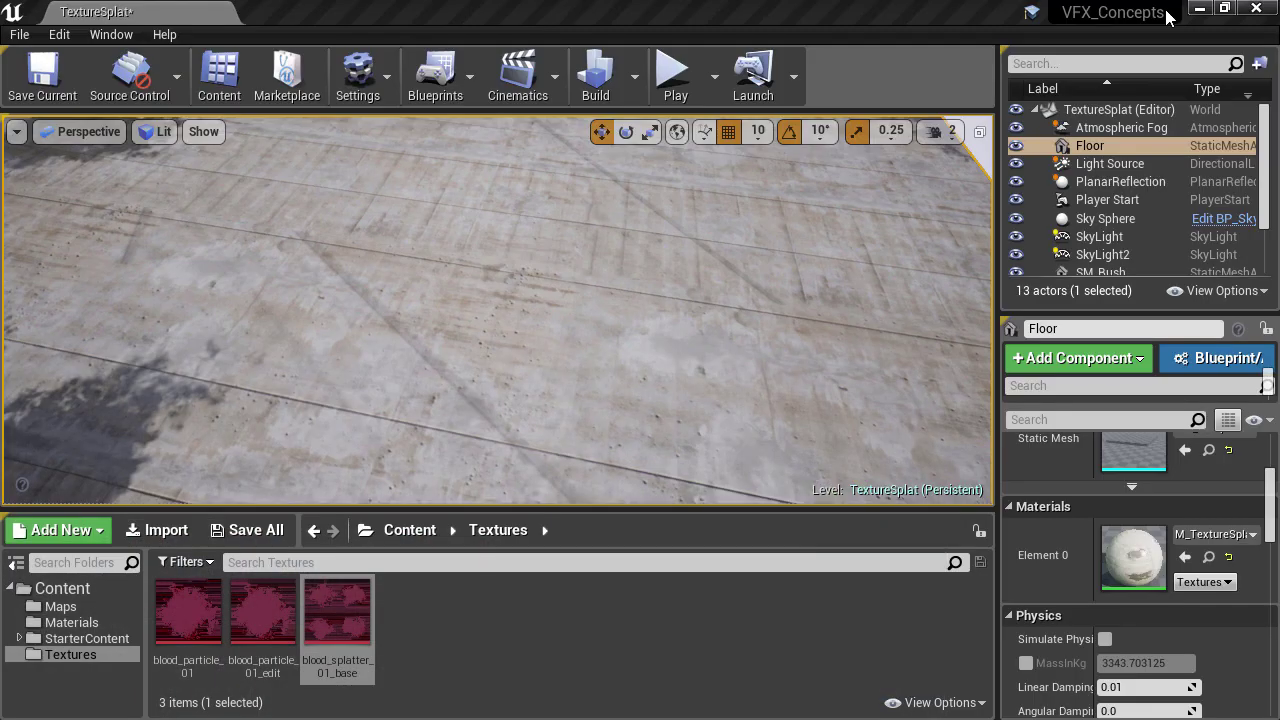
{"action": "right_click", "coordinate": [454, 620]}
{"action": "left_click", "coordinate": [526, 166]}
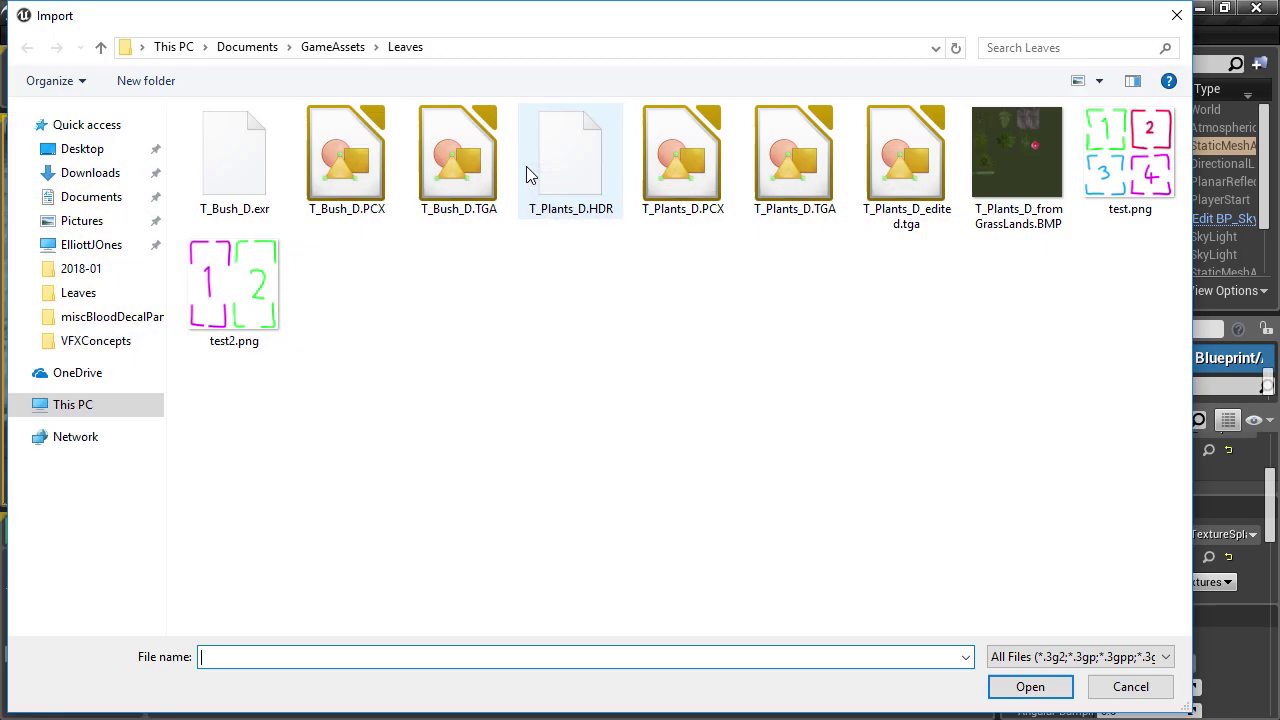
{"action": "left_click", "coordinate": [323, 47]}
{"action": "double_click", "coordinate": [237, 247]}
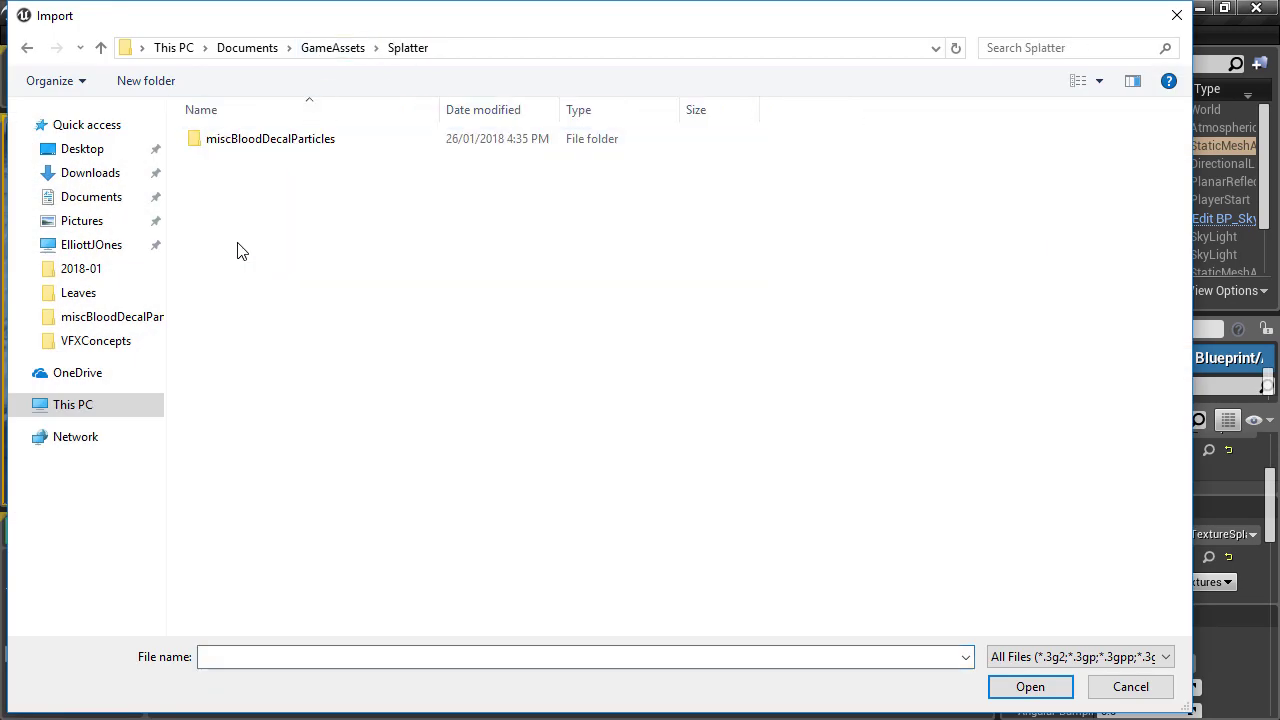
{"action": "double_click", "coordinate": [272, 138]}
{"action": "double_click", "coordinate": [276, 136]}
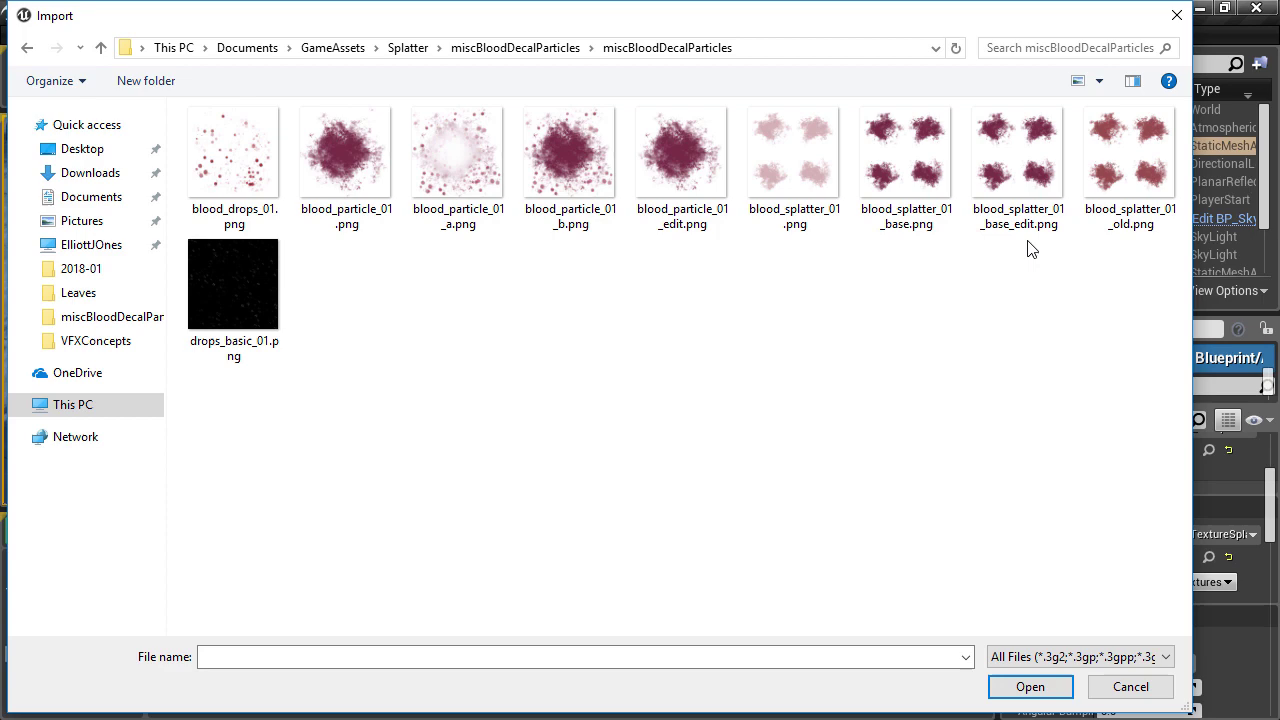
{"action": "double_click", "coordinate": [1031, 182]}
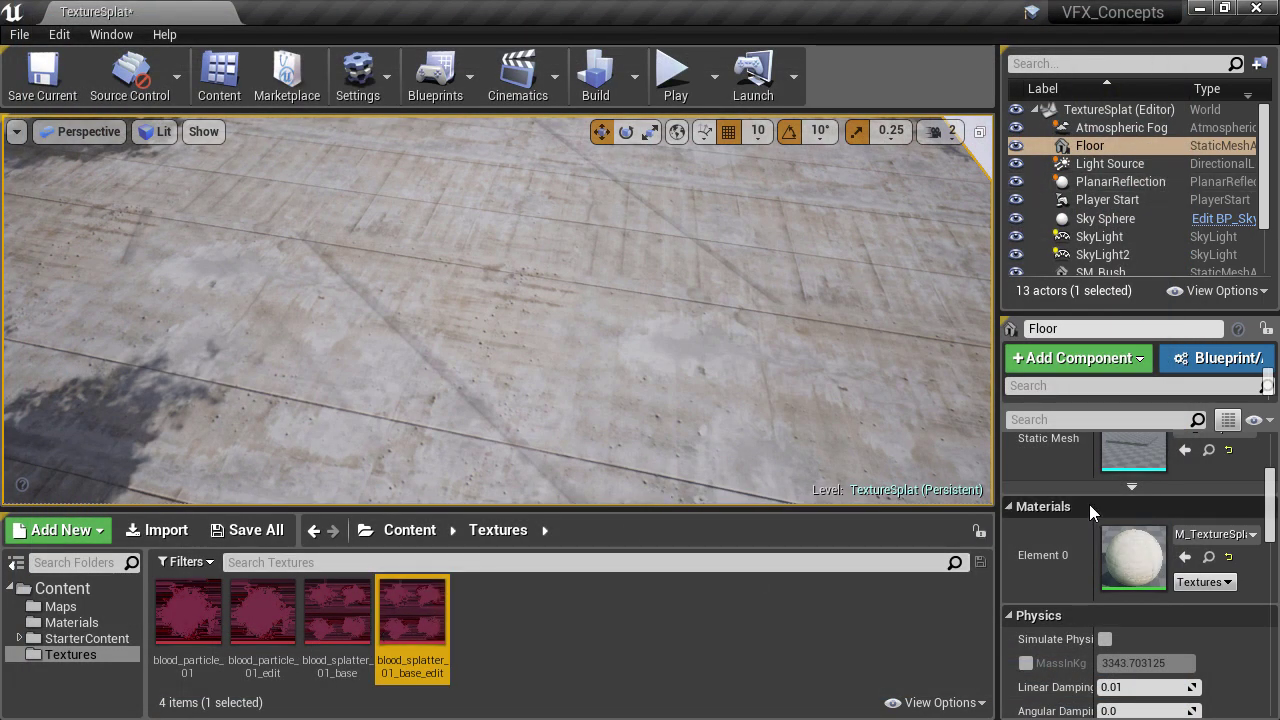
Assign the blood_splatter_01_base_edit texture to the four Texture Sample nodes in the M_TextureSplat material and apply the change
{"action": "double_click", "coordinate": [1119, 545]}
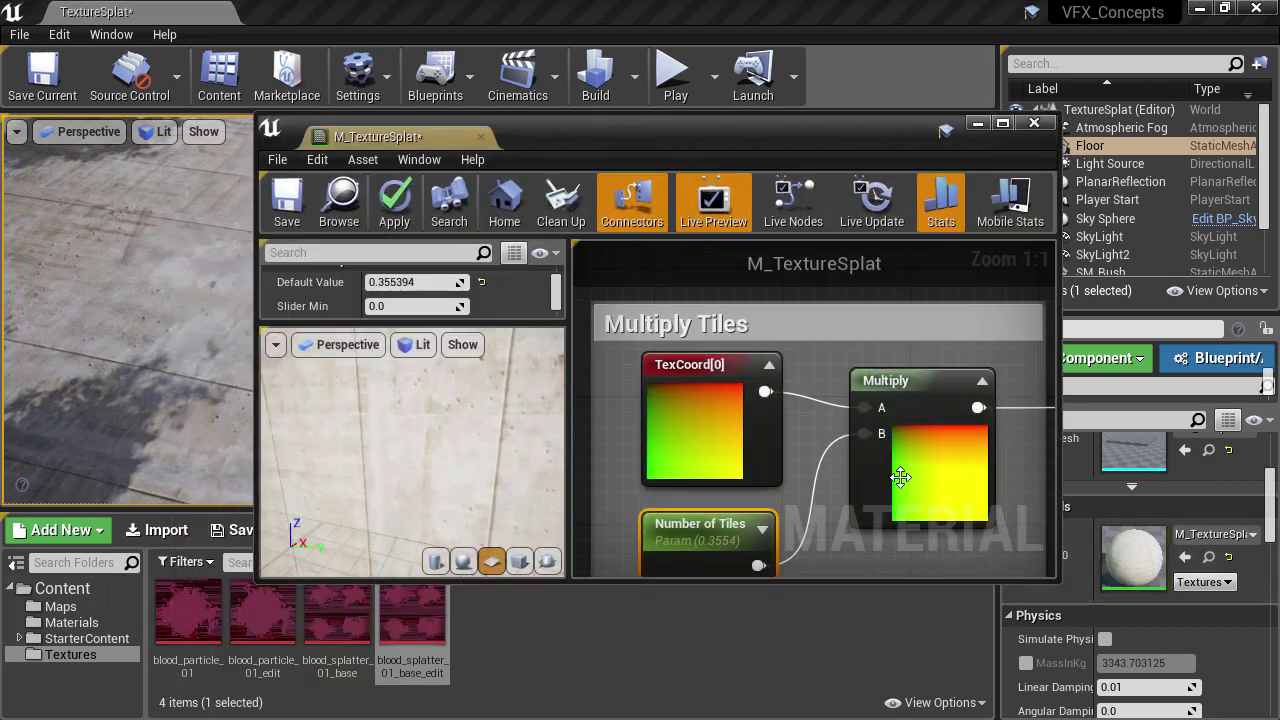
{"action": "scroll", "coordinate": [771, 406], "scroll_direction": "down", "scroll_amount": 8}
{"action": "right_click_drag", "start_coordinate": [771, 406], "coordinate": [736, 307]}
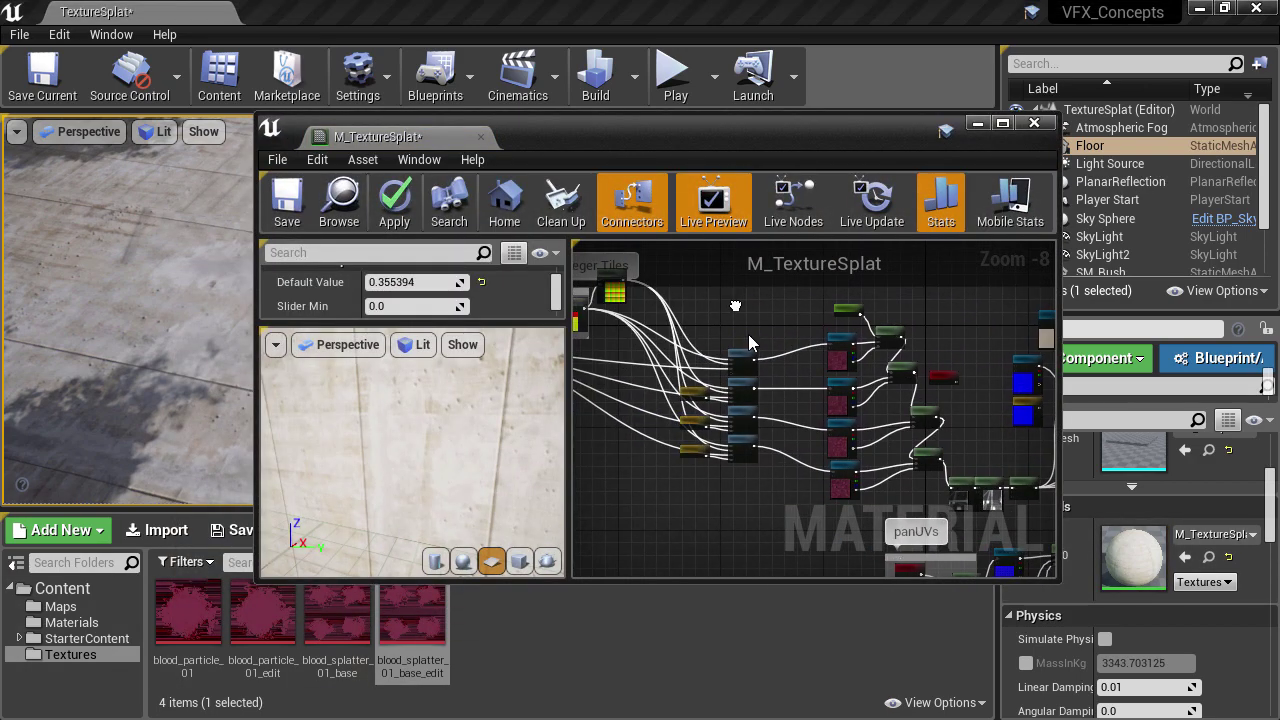
{"action": "scroll", "coordinate": [750, 342], "scroll_direction": "up", "scroll_amount": 2}
{"action": "double_click", "coordinate": [809, 138]}
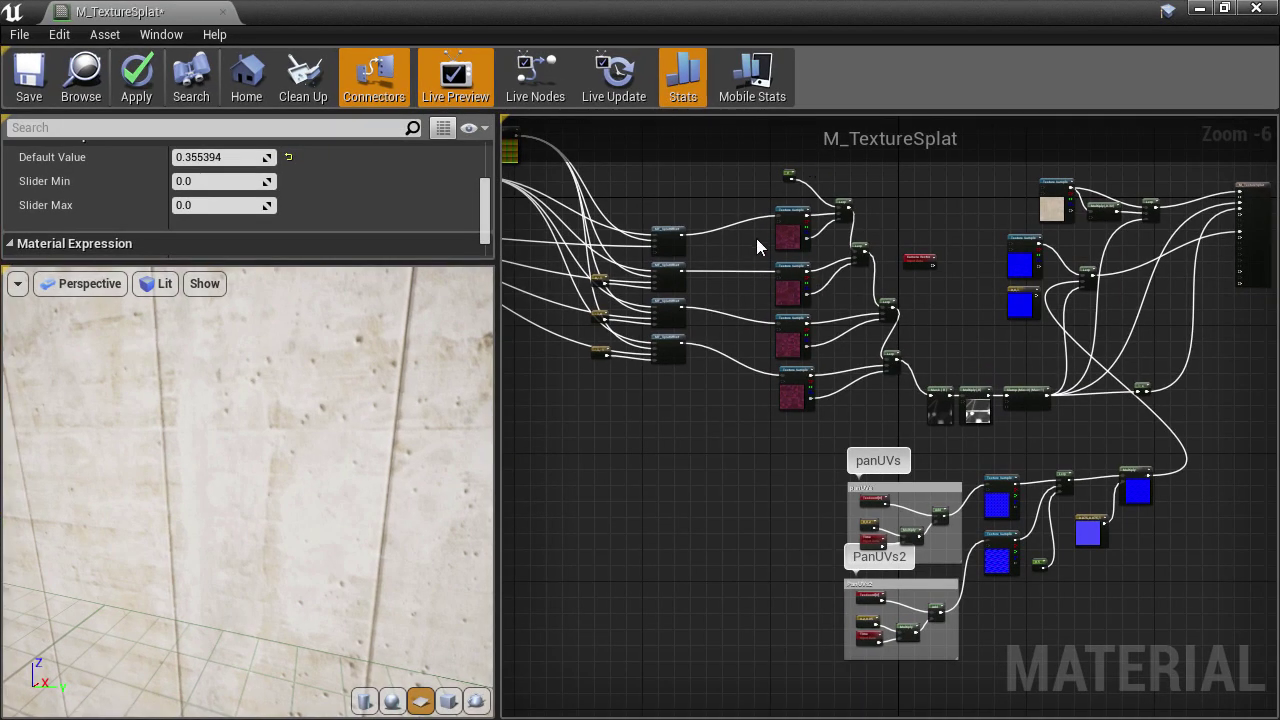
{"action": "scroll", "coordinate": [760, 228], "scroll_direction": "up", "scroll_amount": 4}
{"action": "left_click_drag", "start_coordinate": [756, 222], "coordinate": [919, 660]}
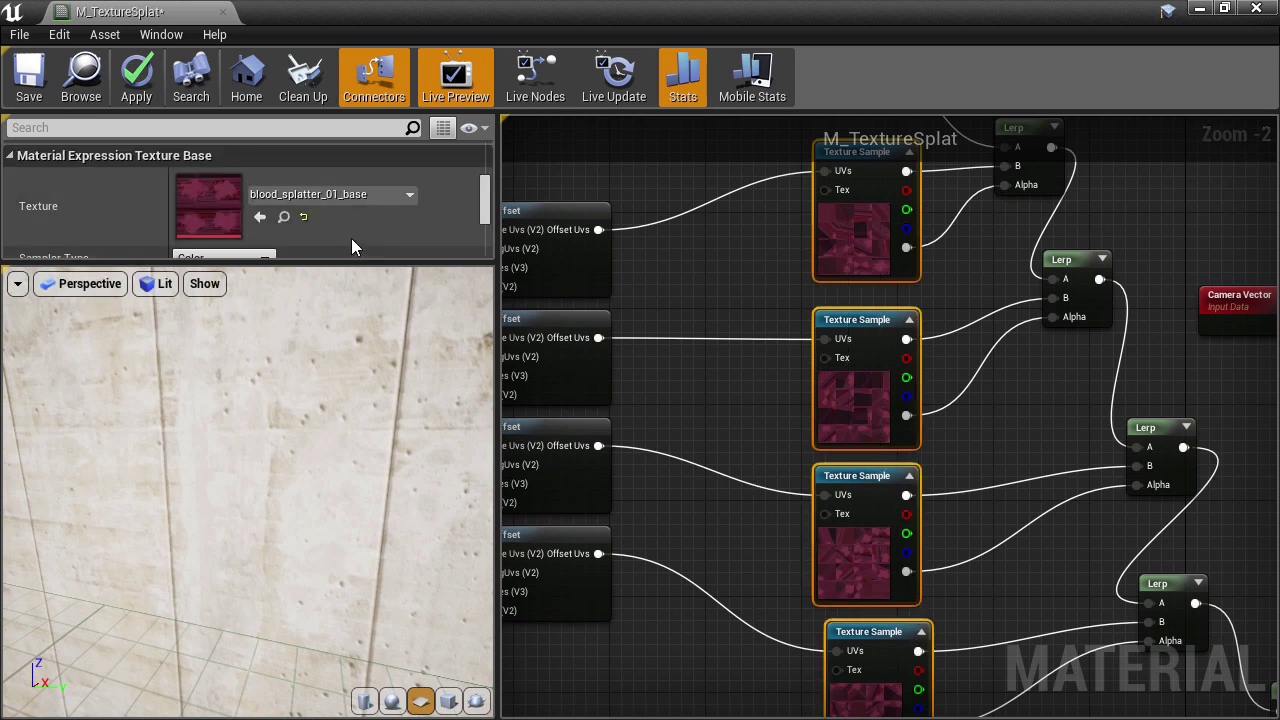
{"action": "left_click", "coordinate": [262, 218]}
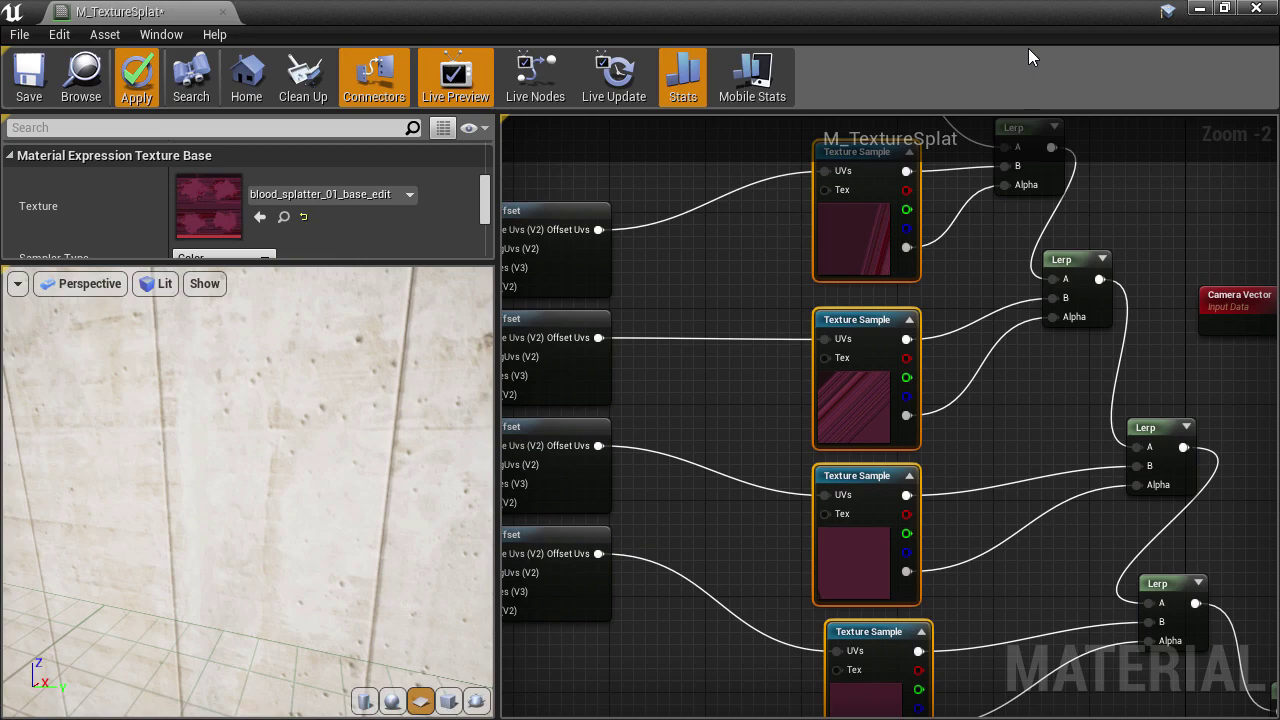
{"action": "left_click", "coordinate": [1199, 10]}
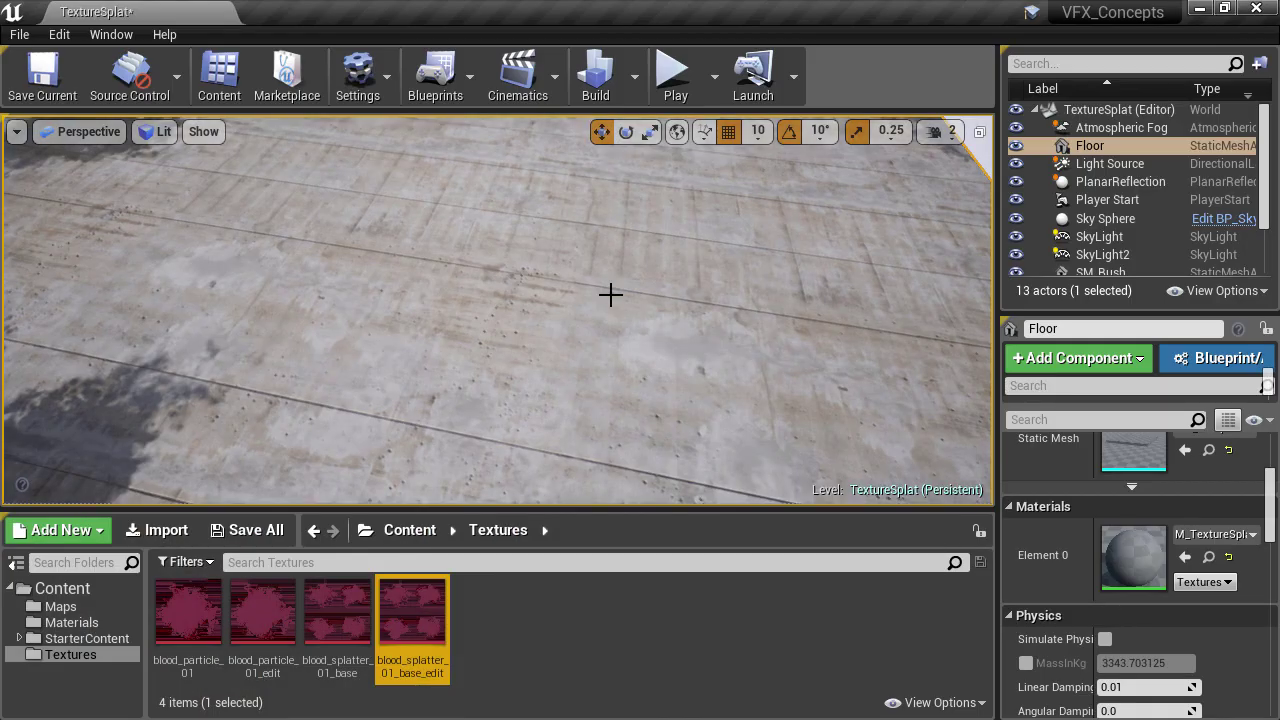
Examine the floor's puddles and surface in the full-size viewport for leftover line artifacts
{"action": "key", "text": "F11"}
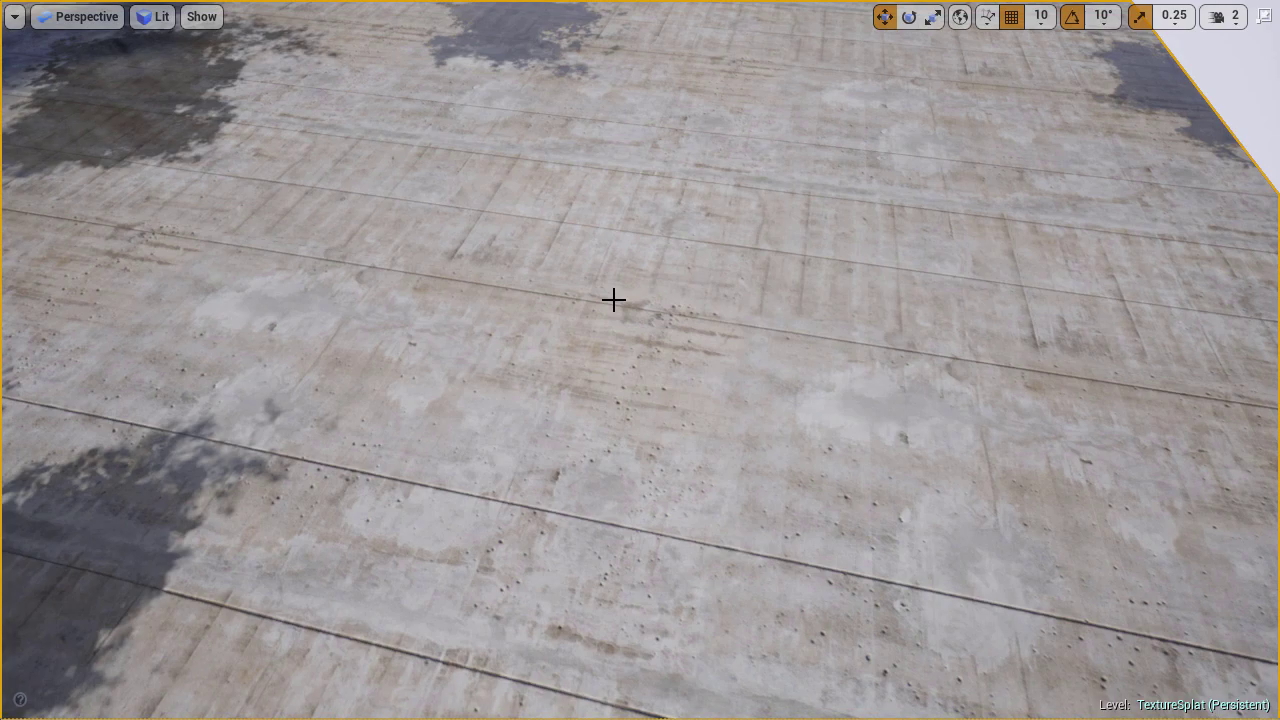
{"action": "key", "text": "s"}
{"action": "right_click_drag", "start_coordinate": [614, 300], "coordinate": [500, 315]}
{"action": "key", "text": "w"}
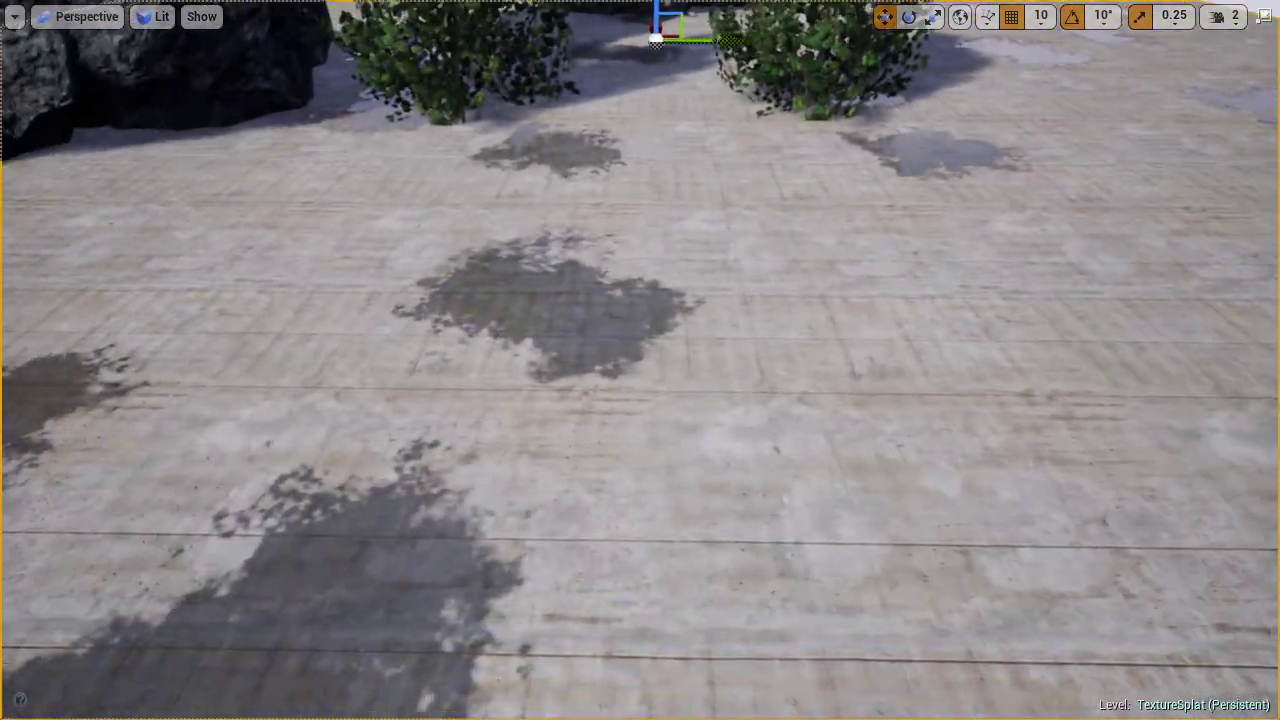
{"action": "right_click_drag", "start_coordinate": [663, 283], "coordinate": [670, 240]}
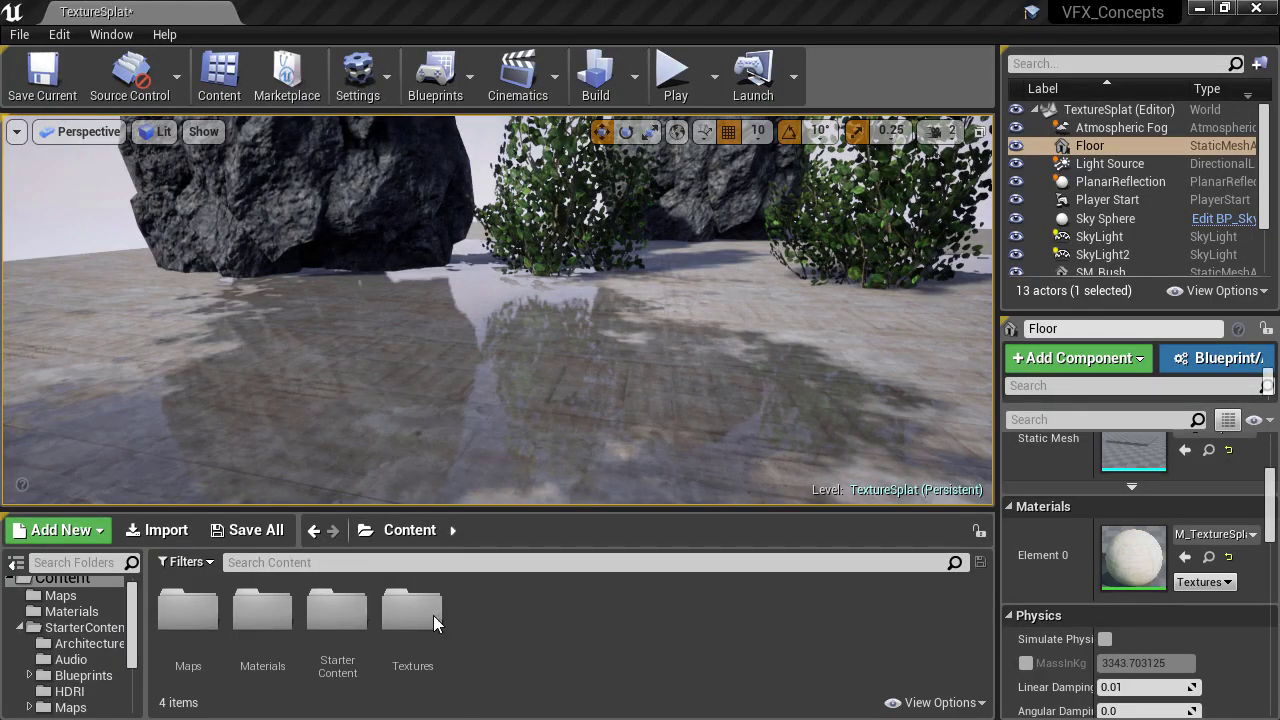
Import test.png from the GameAssets\Leaves folder into the Textures folder and open the imported texture
{"action": "double_click", "coordinate": [433, 615]}
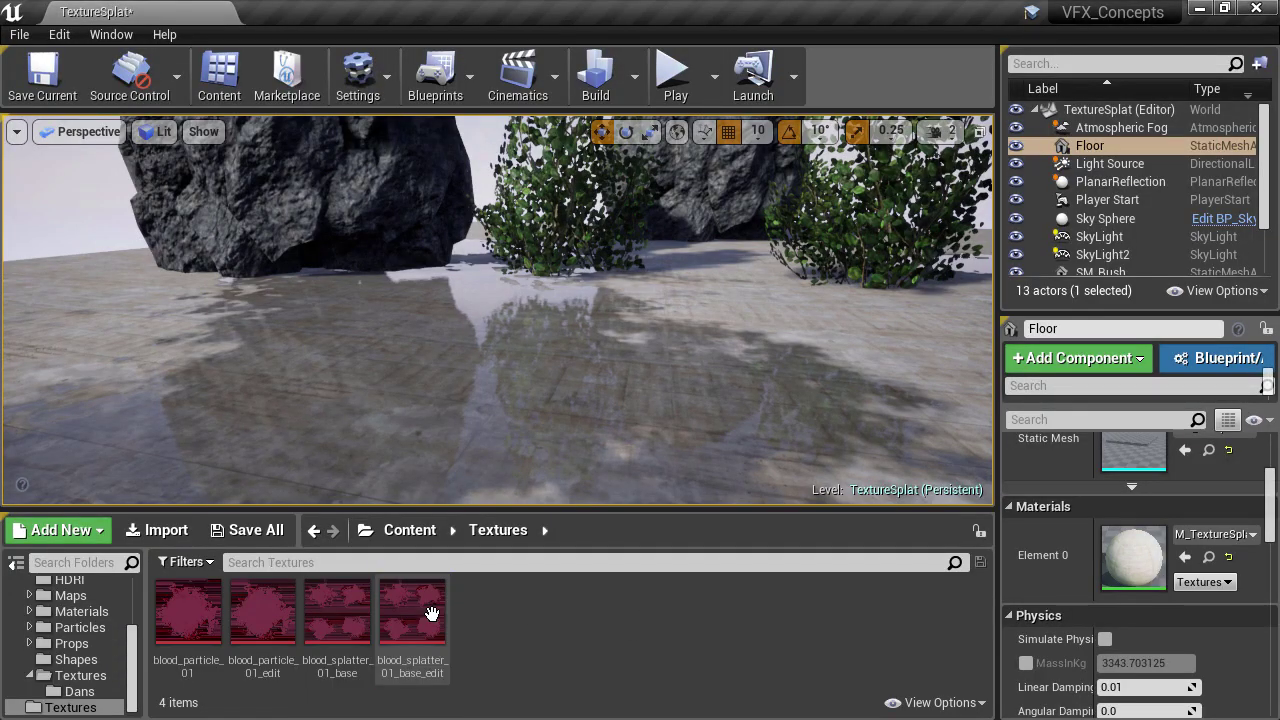
{"action": "right_click", "coordinate": [530, 625]}
{"action": "left_click", "coordinate": [569, 167]}
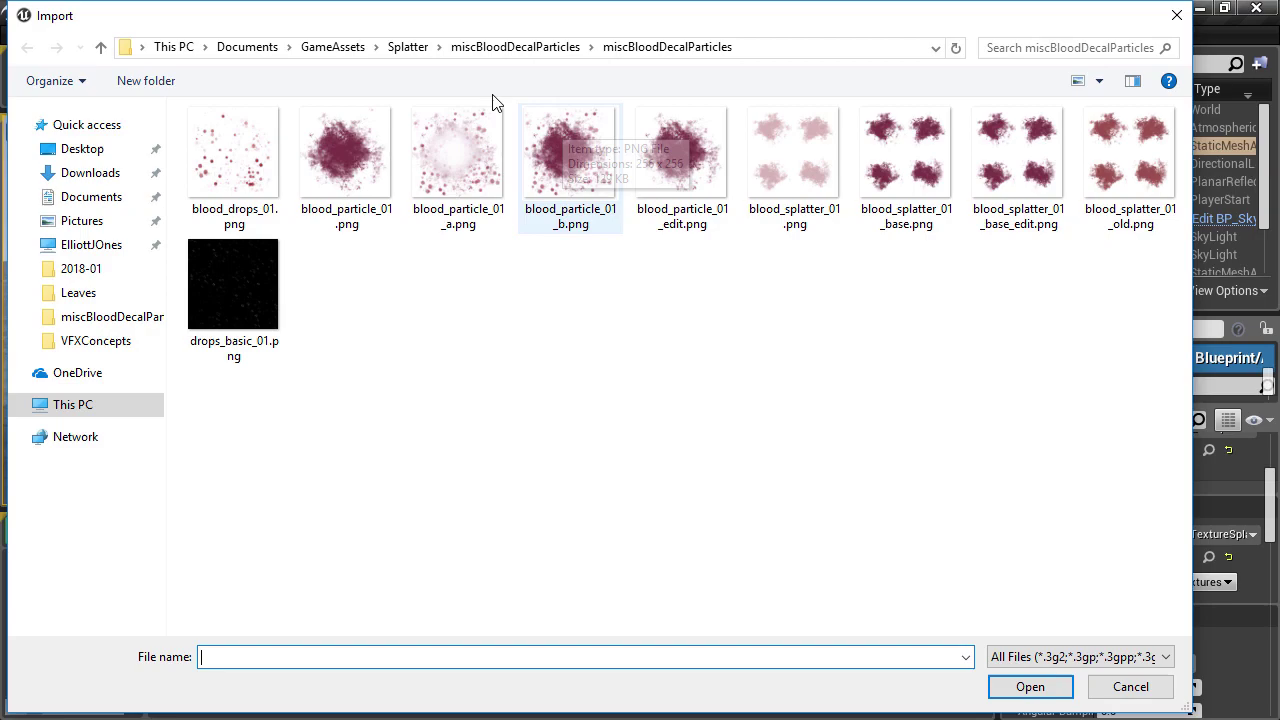
{"action": "left_click", "coordinate": [334, 48]}
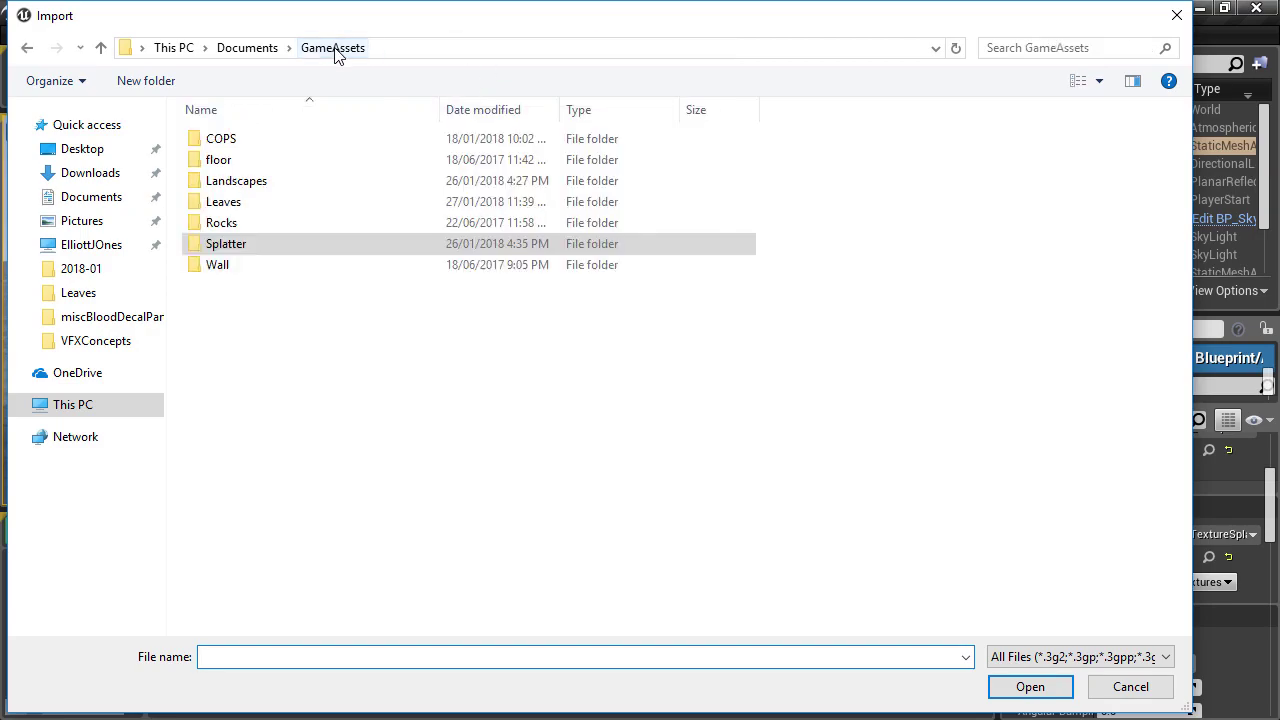
{"action": "double_click", "coordinate": [260, 214]}
{"action": "left_click", "coordinate": [1092, 150]}
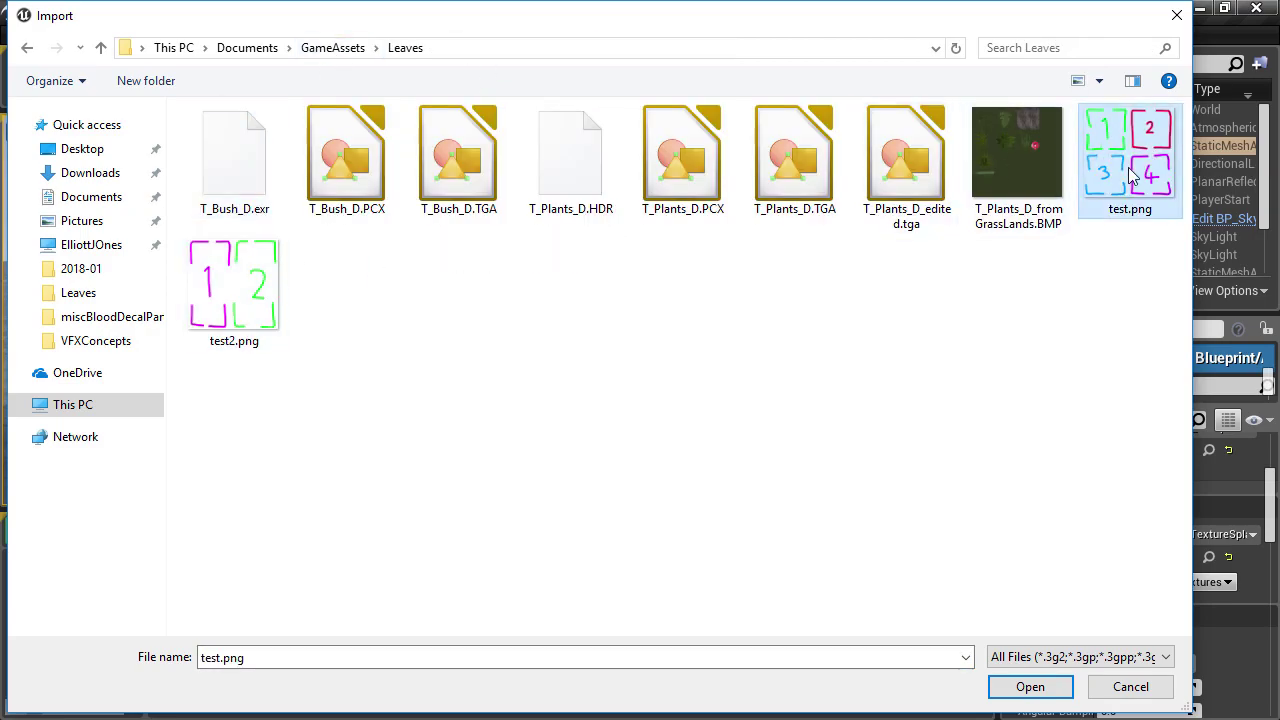
{"action": "double_click", "coordinate": [1131, 172]}
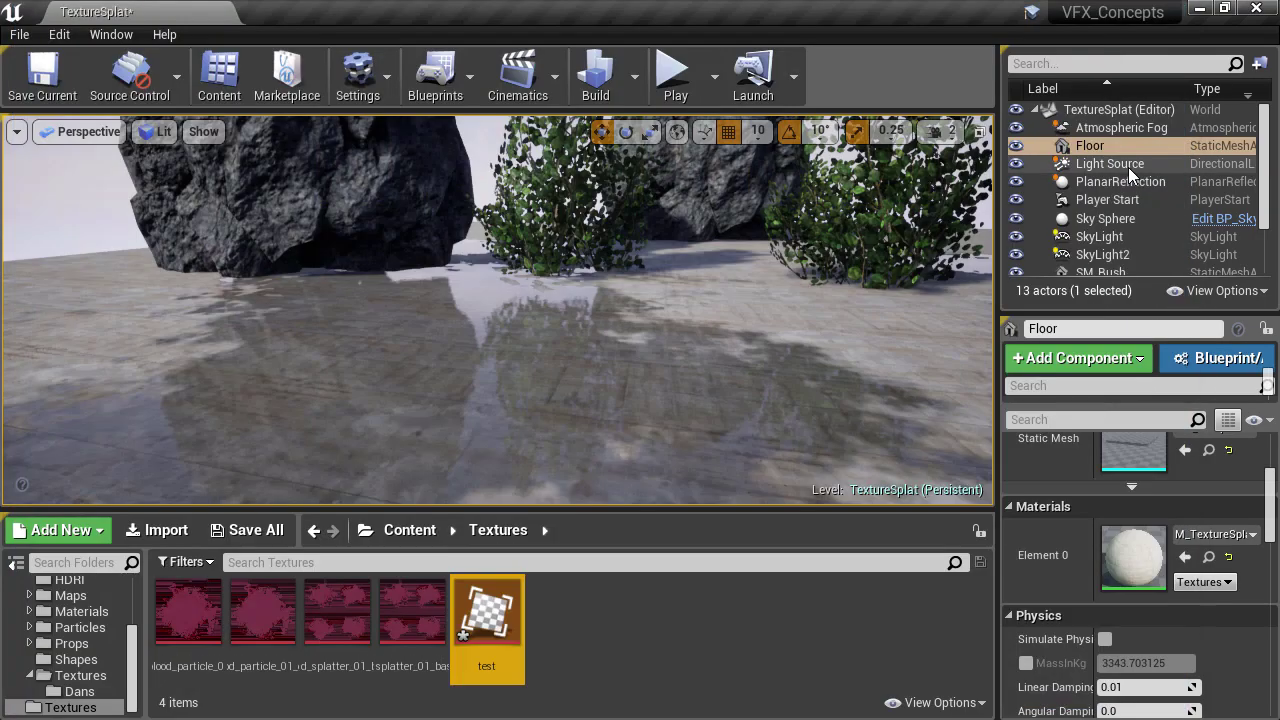
{"action": "double_click", "coordinate": [496, 625]}
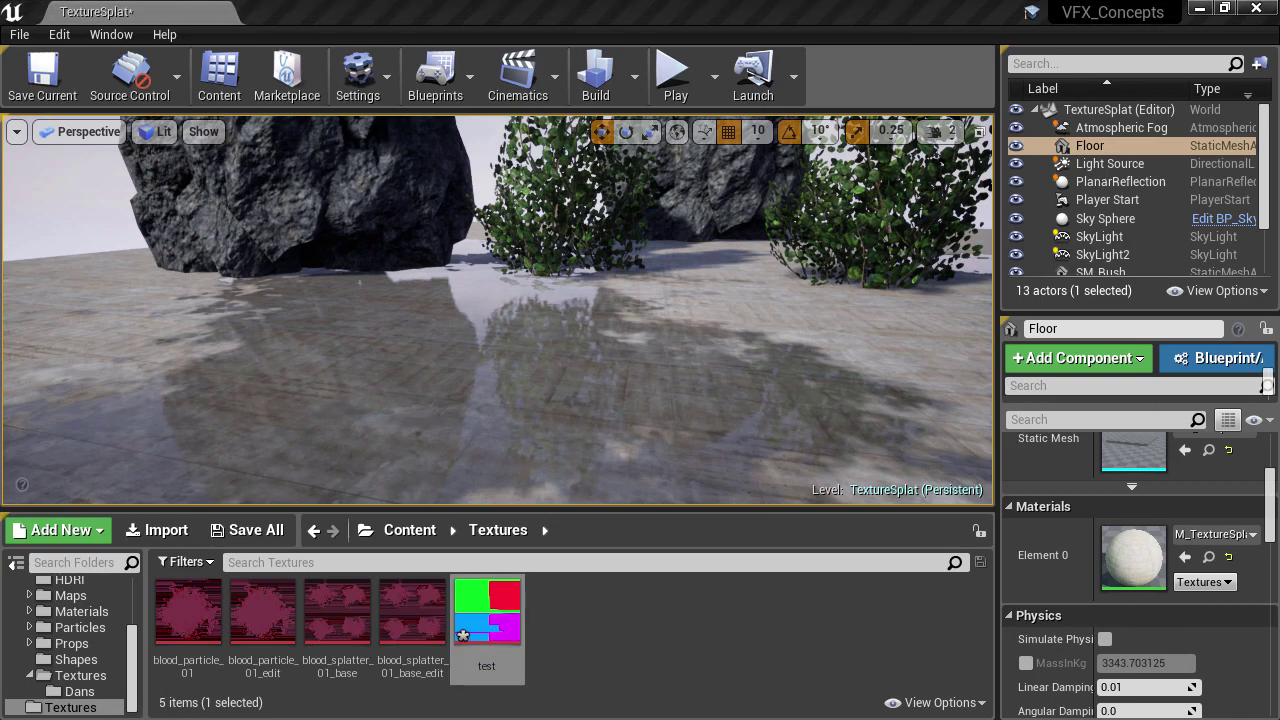
Open the test texture, scale its preview to fit, examine the four numbered squares and close it
{"action": "left_click_drag", "start_coordinate": [477, 372], "coordinate": [545, 317]}
{"action": "double_click", "coordinate": [803, 321]}
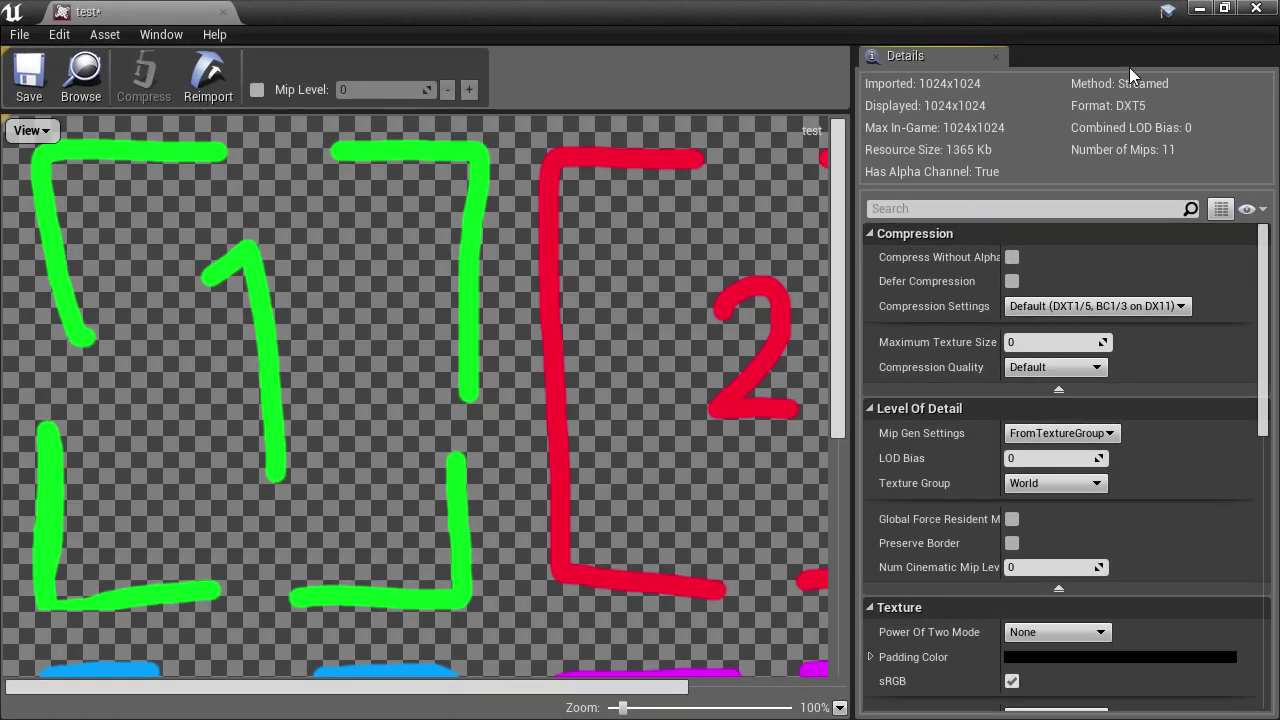
{"action": "scroll", "coordinate": [710, 345], "scroll_direction": "down", "scroll_amount": 4}
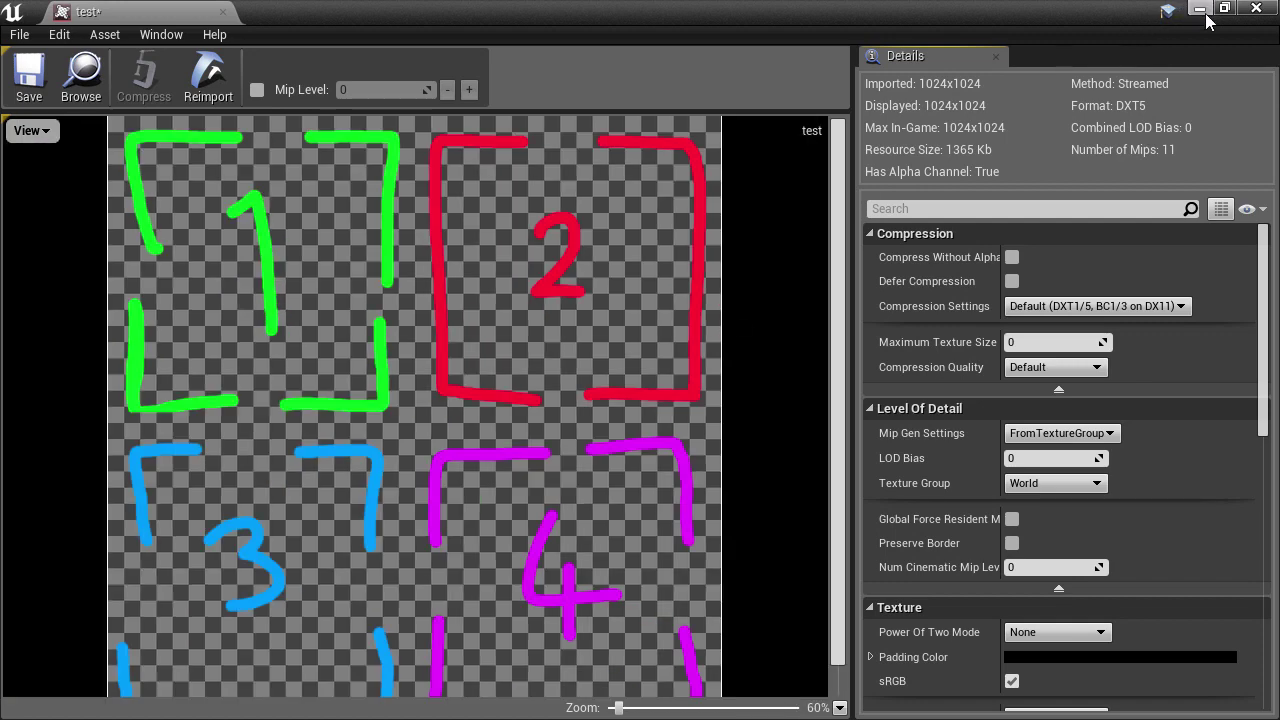
{"action": "left_click", "coordinate": [1203, 12]}
{"action": "double_click", "coordinate": [501, 616]}
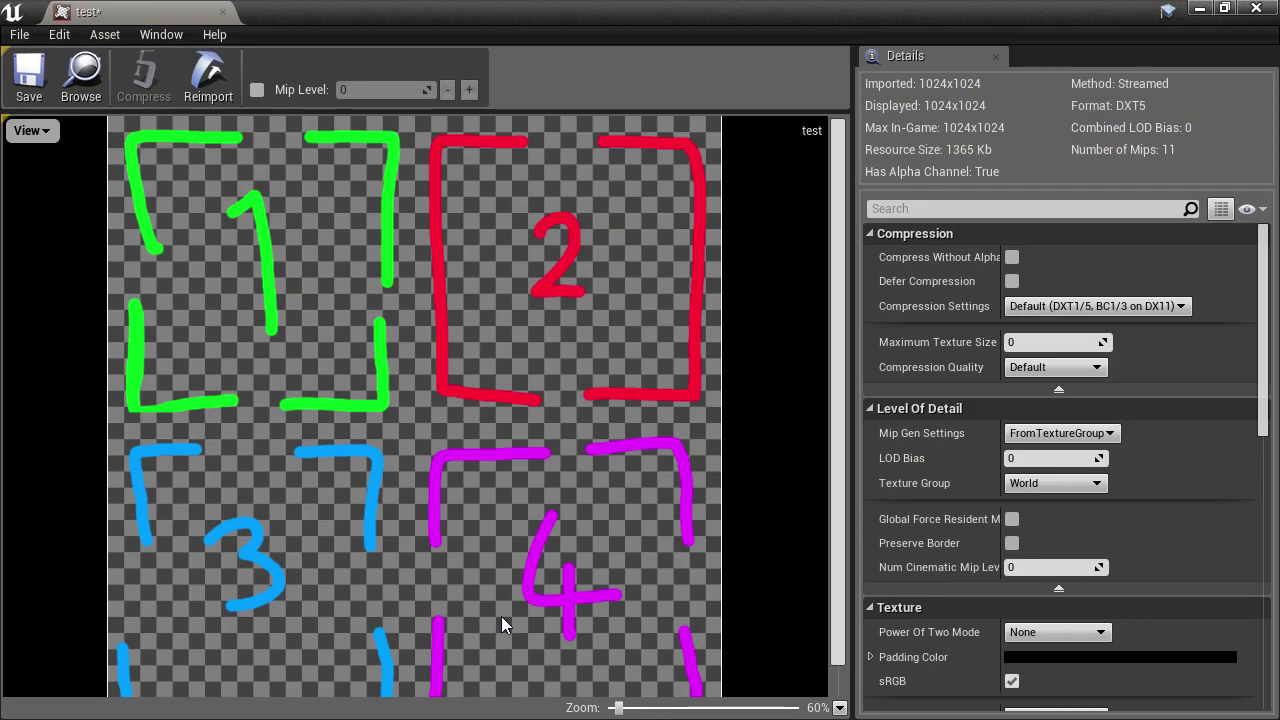
{"action": "left_click", "coordinate": [40, 140]}
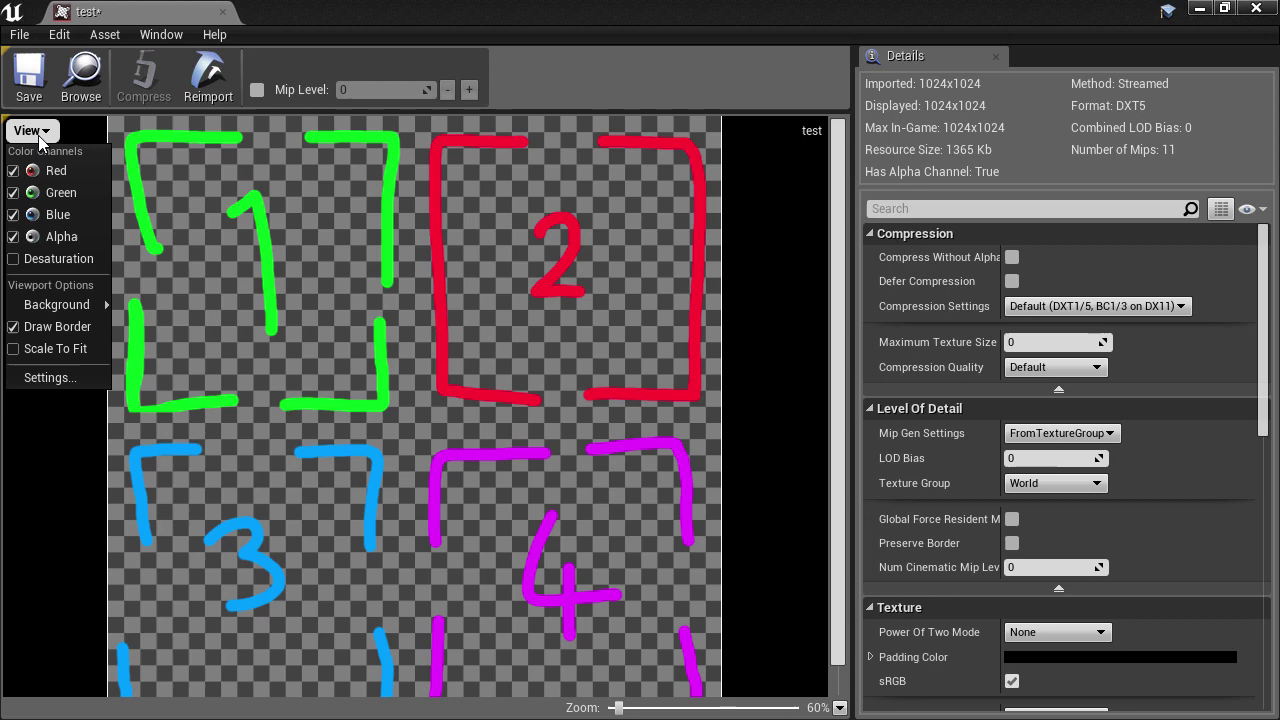
{"action": "left_click", "coordinate": [50, 348]}
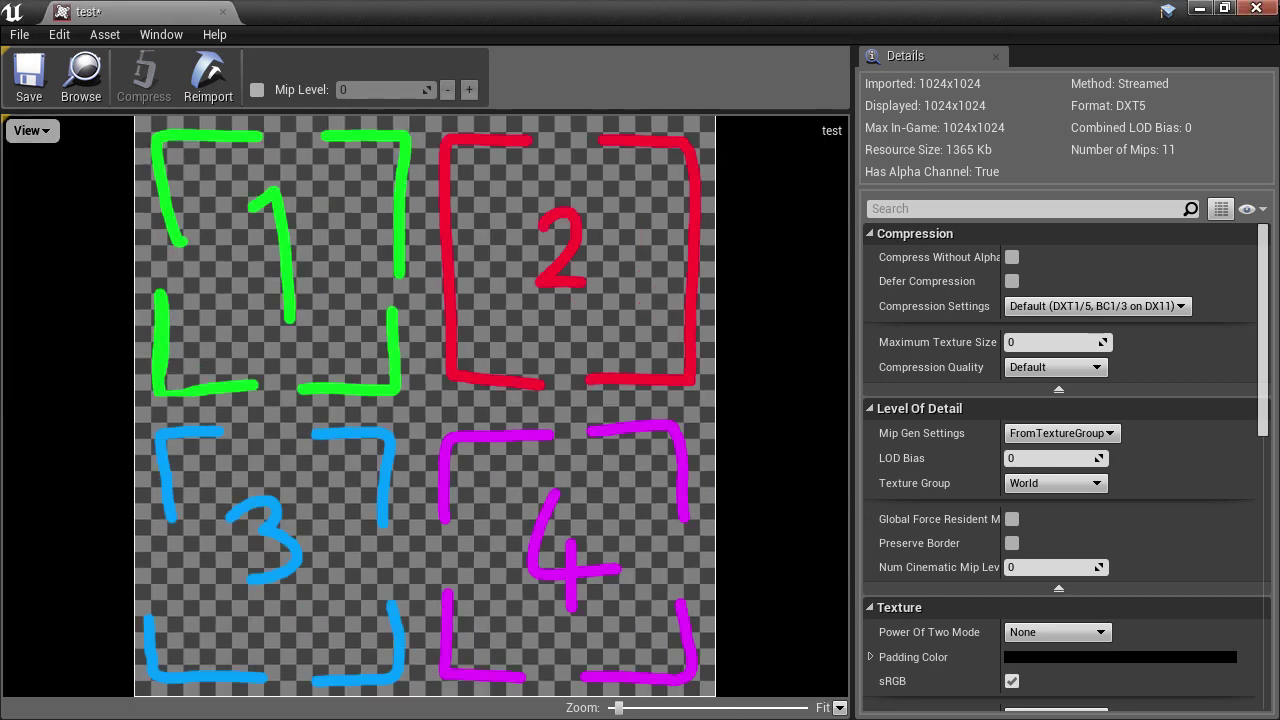
{"action": "left_click", "coordinate": [1257, 9]}
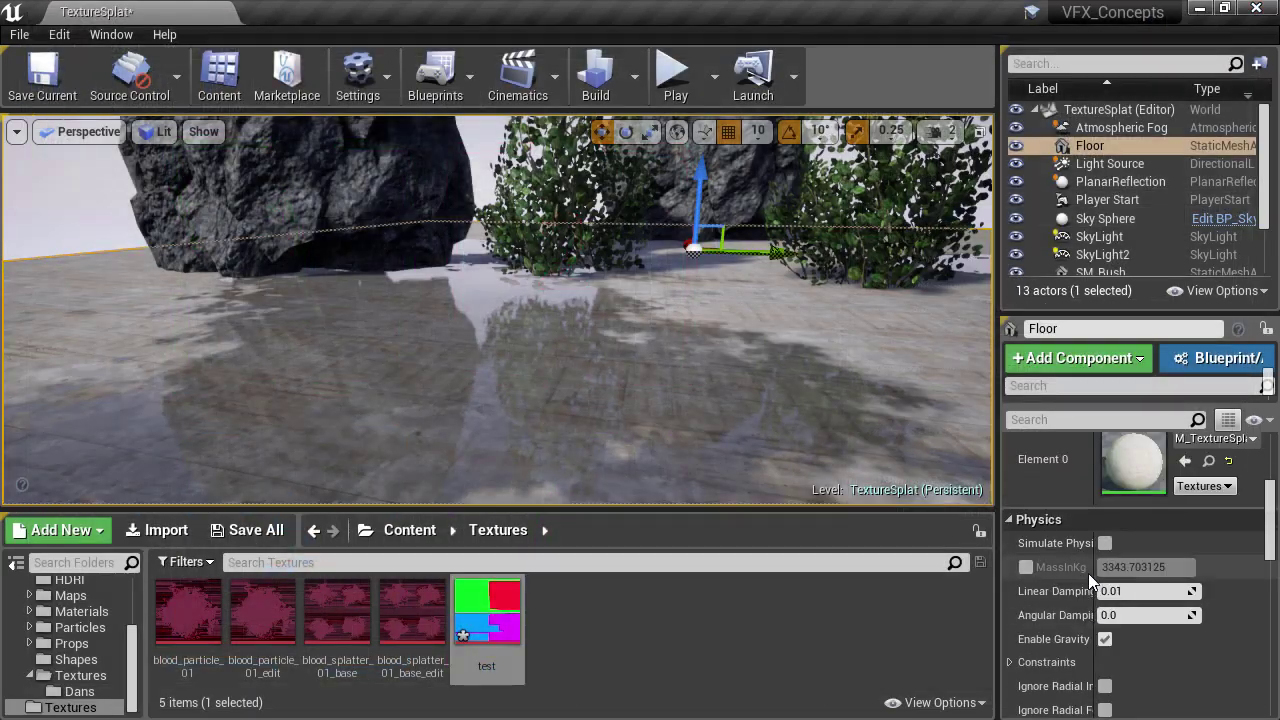
Assign the test texture to the four Texture Sample nodes in the floor's M_TextureSplat material, apply the change and view the floor
{"action": "scroll", "coordinate": [1088, 573], "scroll_direction": "up", "scroll_amount": 2}
{"action": "double_click", "coordinate": [1139, 537]}
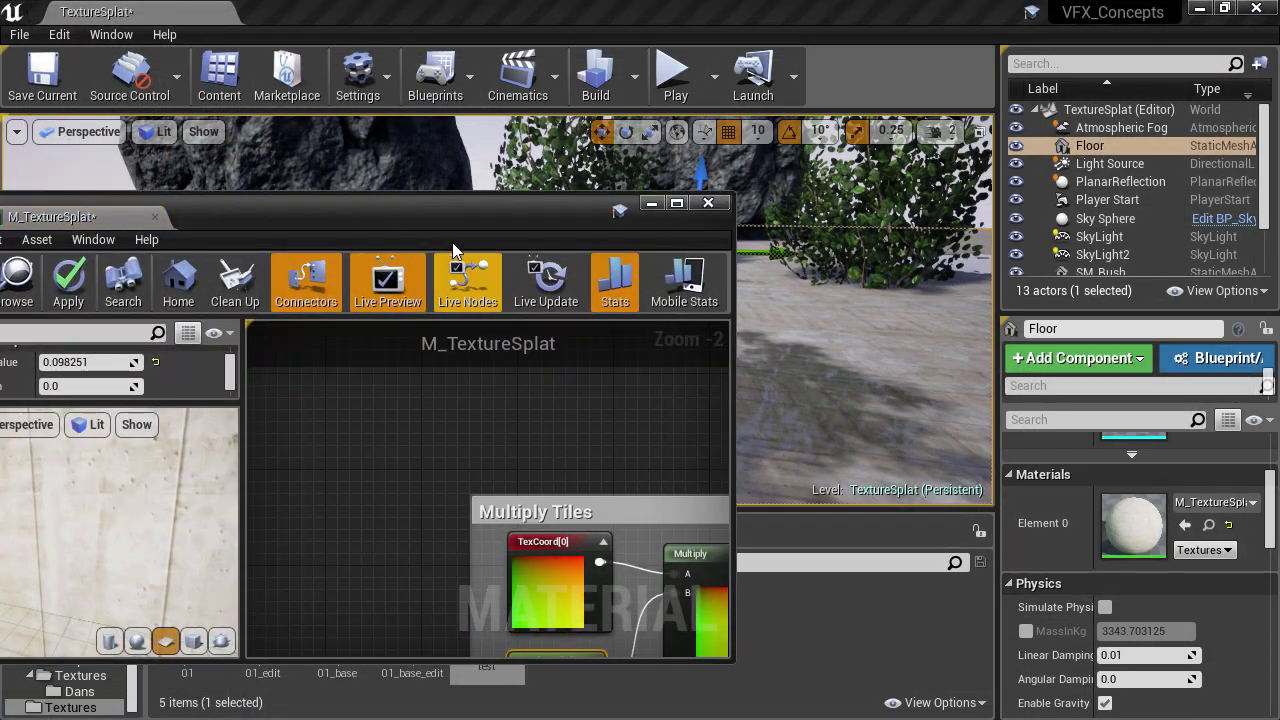
{"action": "left_click_drag", "start_coordinate": [452, 222], "coordinate": [719, 114]}
{"action": "scroll", "coordinate": [763, 302], "scroll_direction": "down", "scroll_amount": 4}
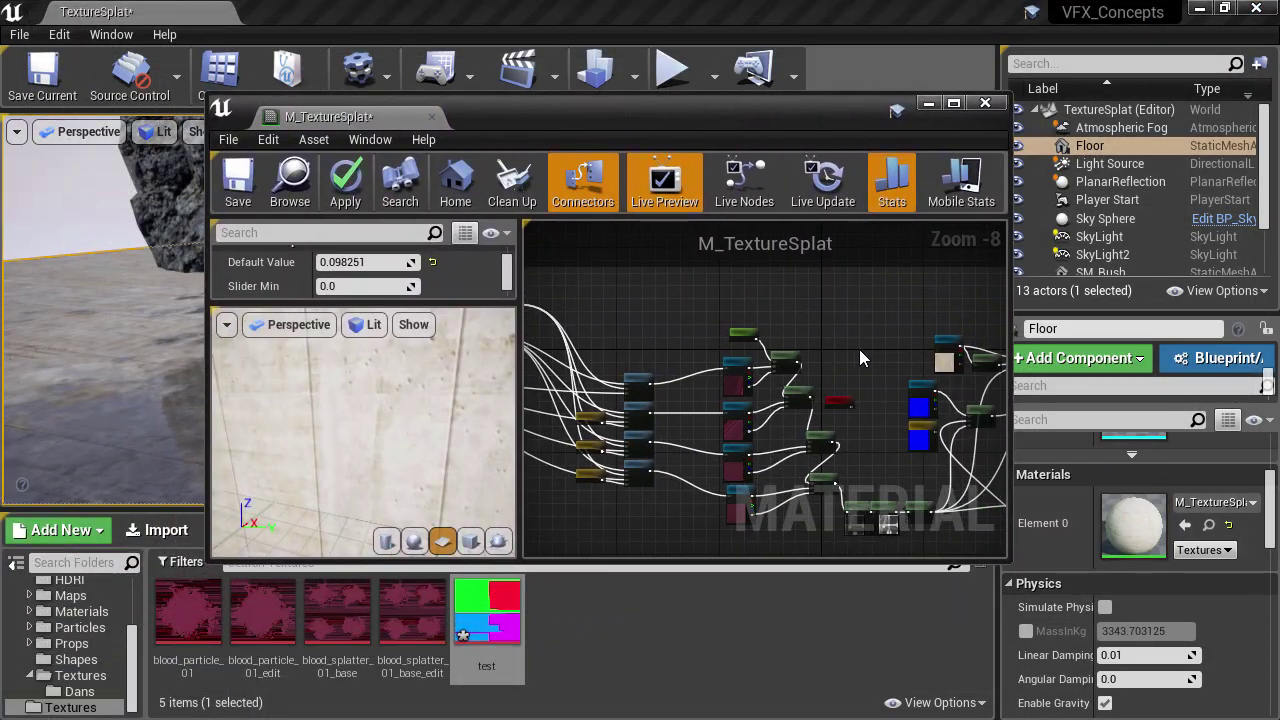
{"action": "left_click_drag", "start_coordinate": [791, 445], "coordinate": [805, 487]}
{"action": "scroll", "coordinate": [409, 275], "scroll_direction": "down", "scroll_amount": 1}
{"action": "left_click", "coordinate": [404, 290]}
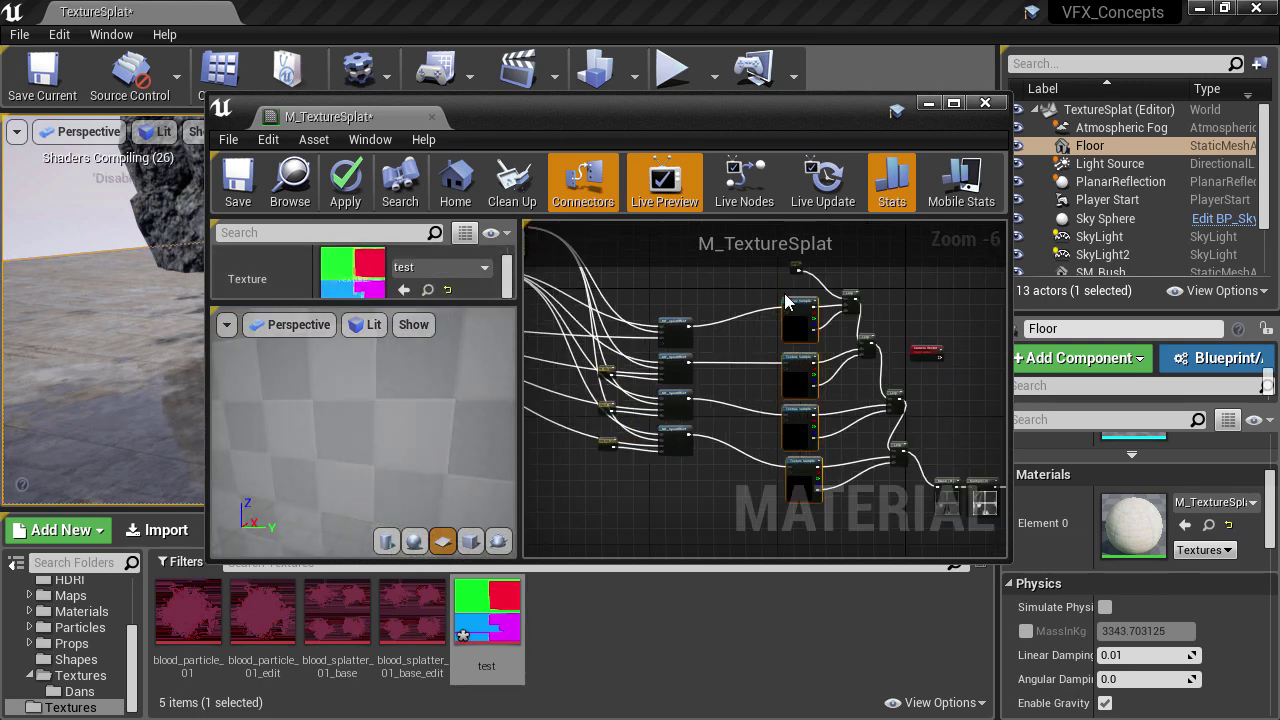
{"action": "left_click", "coordinate": [345, 185]}
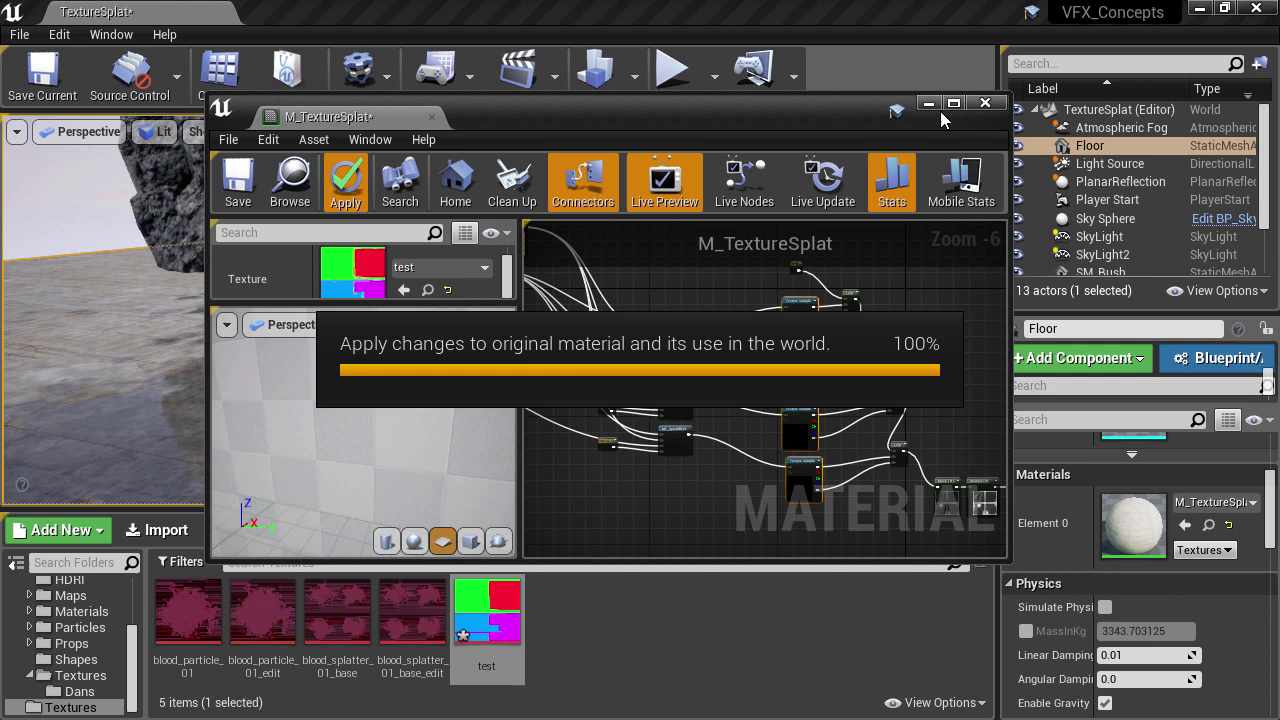
{"action": "left_click", "coordinate": [616, 342]}
{"action": "right_click_drag", "start_coordinate": [616, 342], "coordinate": [671, 298]}
{"action": "left_click_drag", "start_coordinate": [638, 344], "coordinate": [614, 349]}
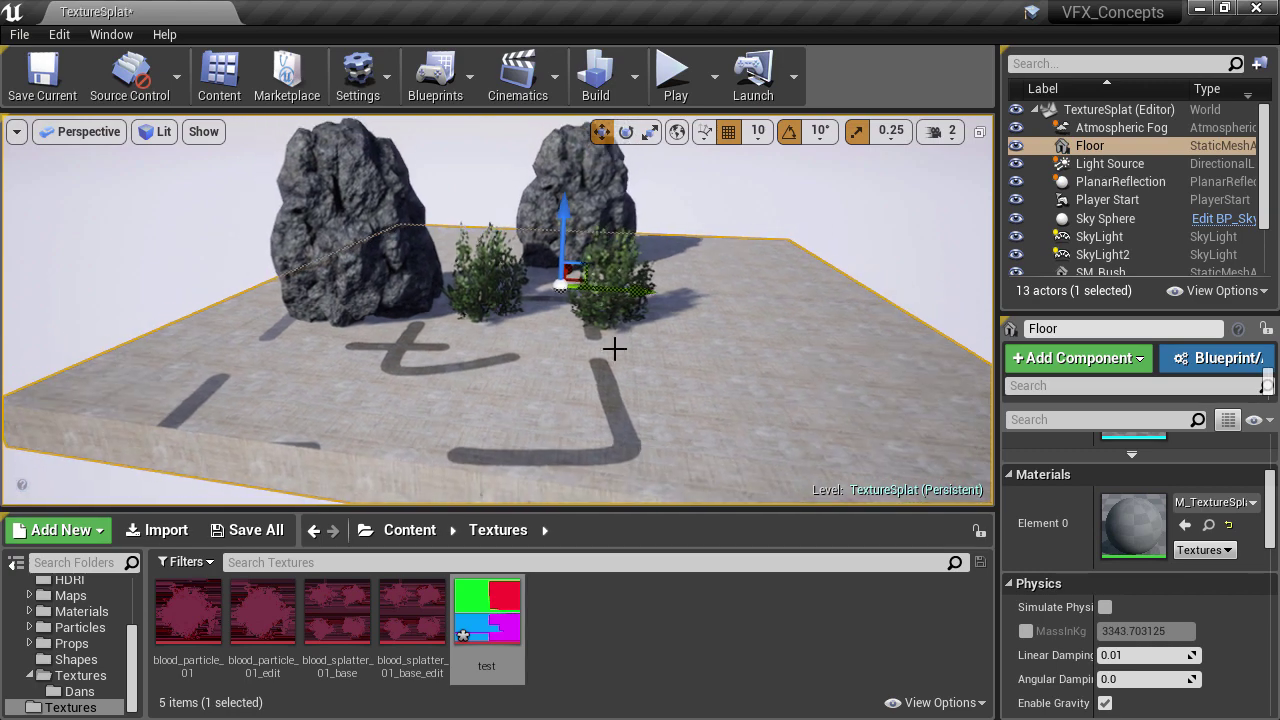
Set the Number of Tiles parameter's default value to 4 in M_TextureSplat, apply it and inspect the floor's numbered squares up close
{"action": "double_click", "coordinate": [1129, 519]}
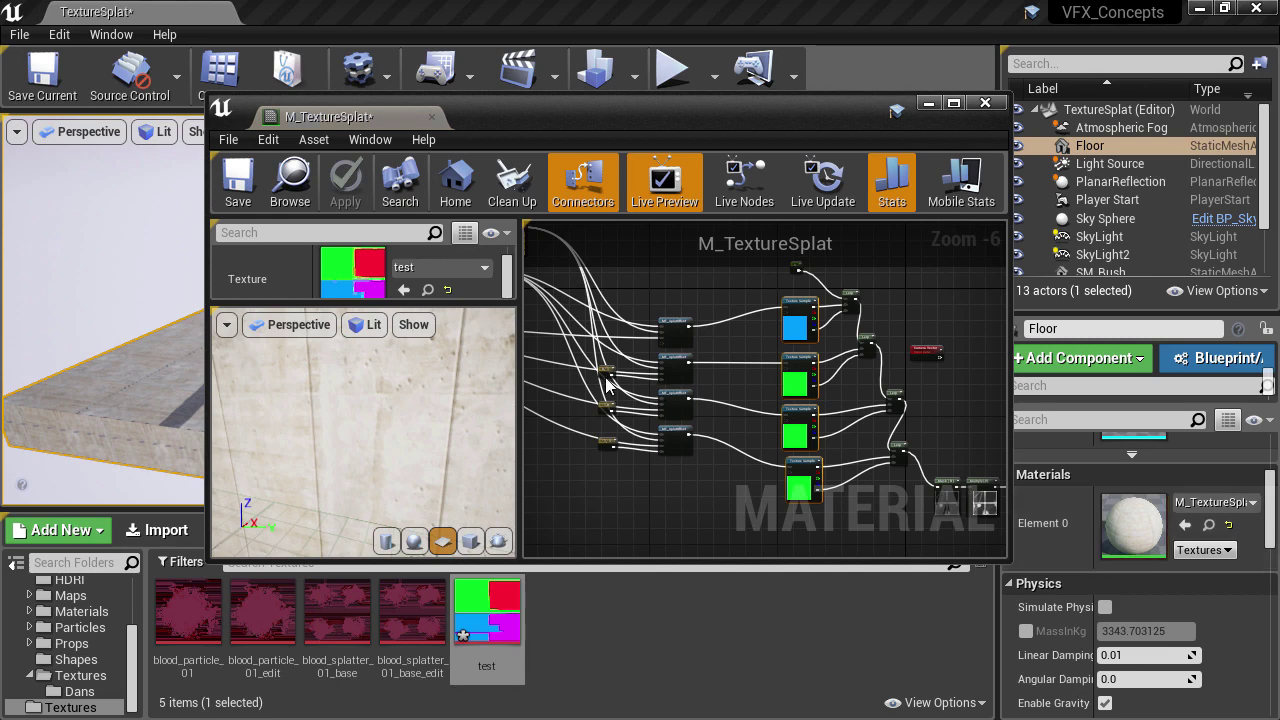
{"action": "scroll", "coordinate": [657, 382], "scroll_direction": "up", "scroll_amount": 5}
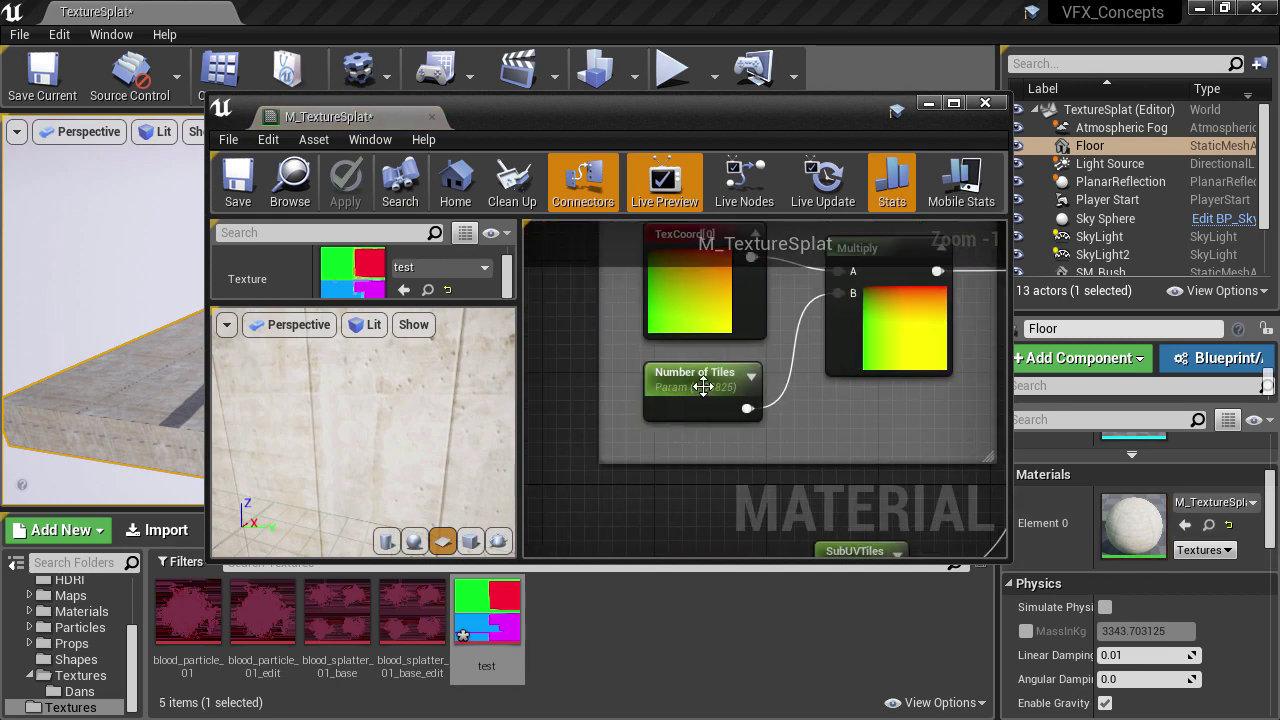
{"action": "left_click", "coordinate": [700, 385]}
{"action": "scroll", "coordinate": [410, 269], "scroll_direction": "down", "scroll_amount": 3}
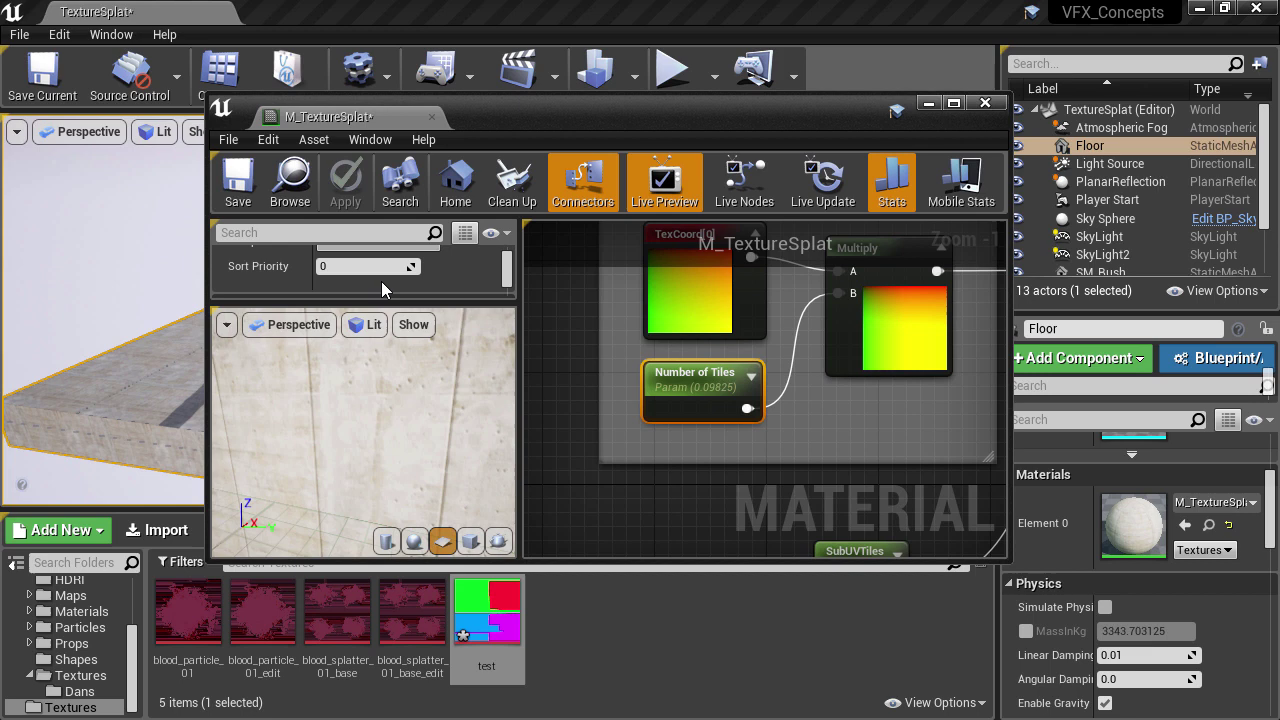
{"action": "scroll", "coordinate": [381, 281], "scroll_direction": "up", "scroll_amount": 3}
{"action": "left_click", "coordinate": [356, 295]}
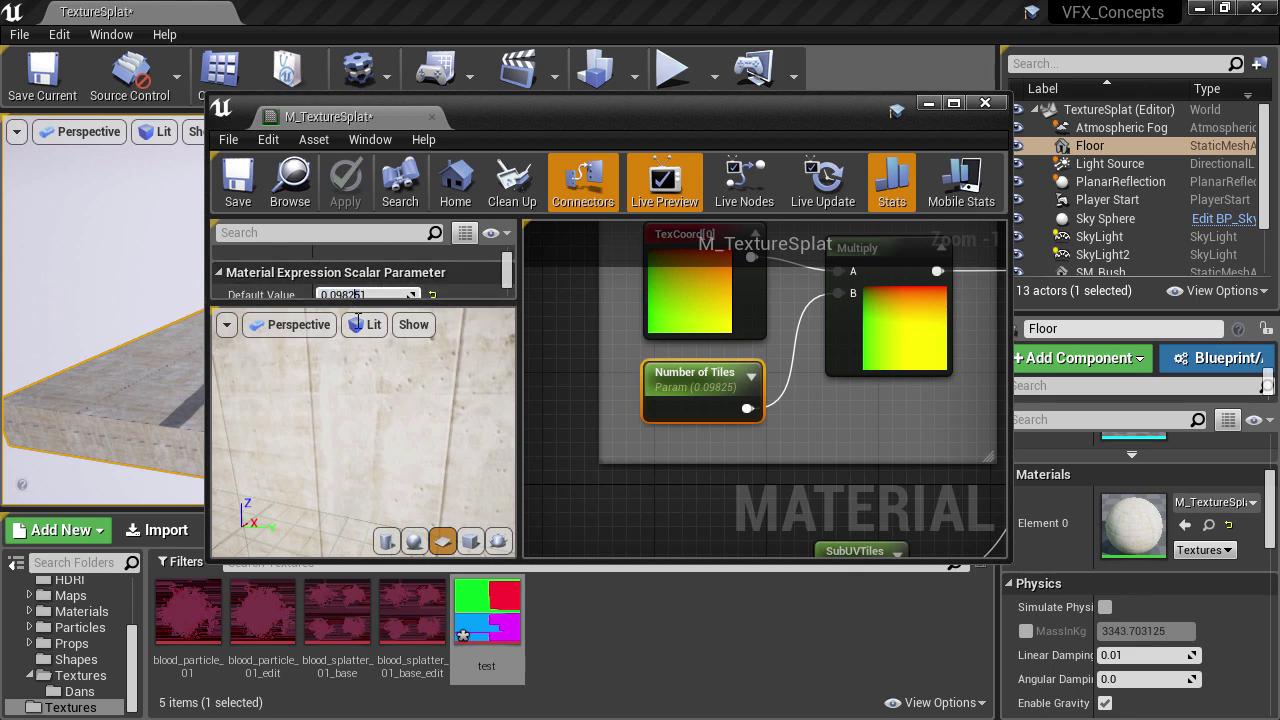
{"action": "left_click_drag", "start_coordinate": [361, 303], "coordinate": [363, 350]}
{"action": "left_click", "coordinate": [366, 296]}
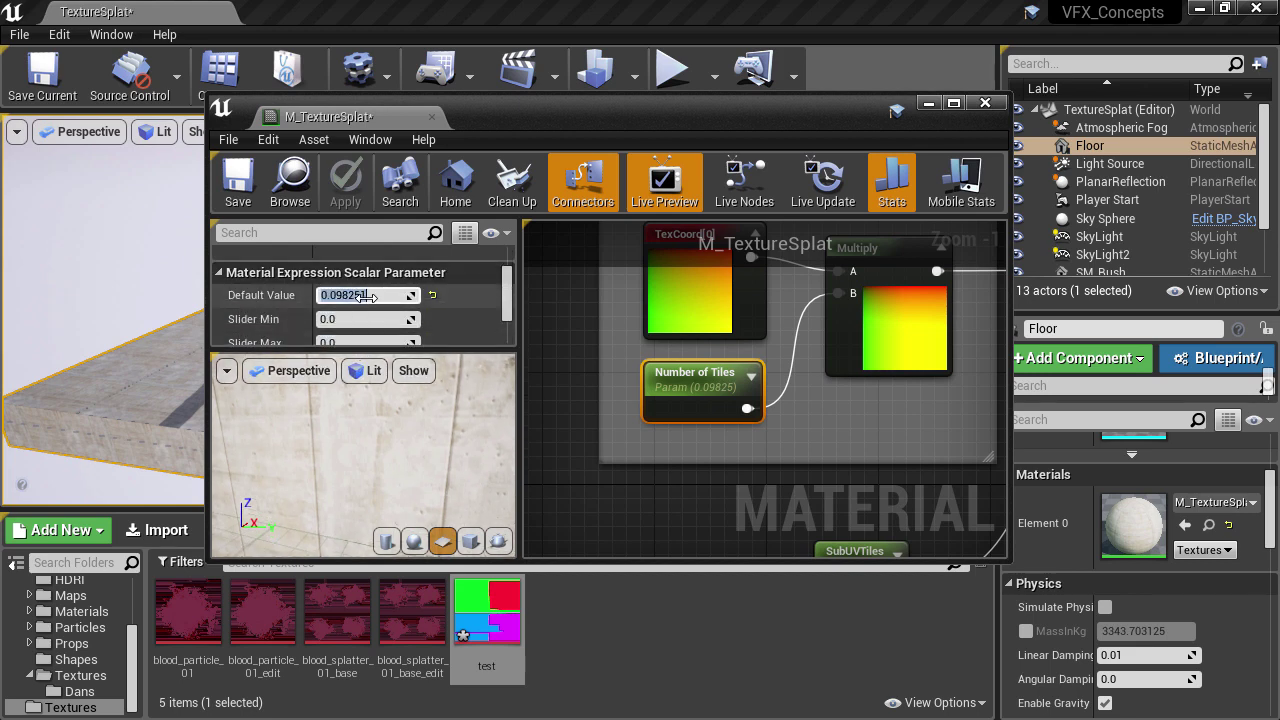
{"action": "type", "text": "4"}
{"action": "key", "text": "Return"}
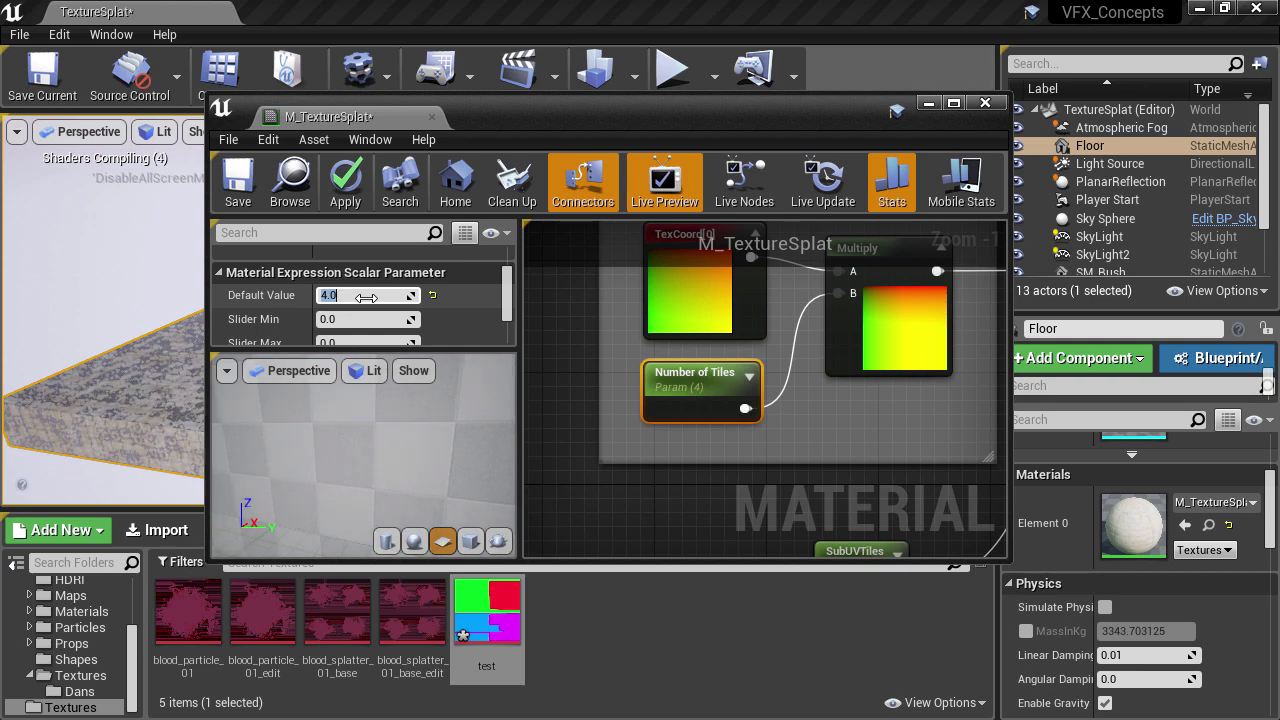
{"action": "left_click_drag", "start_coordinate": [480, 97], "coordinate": [951, 126]}
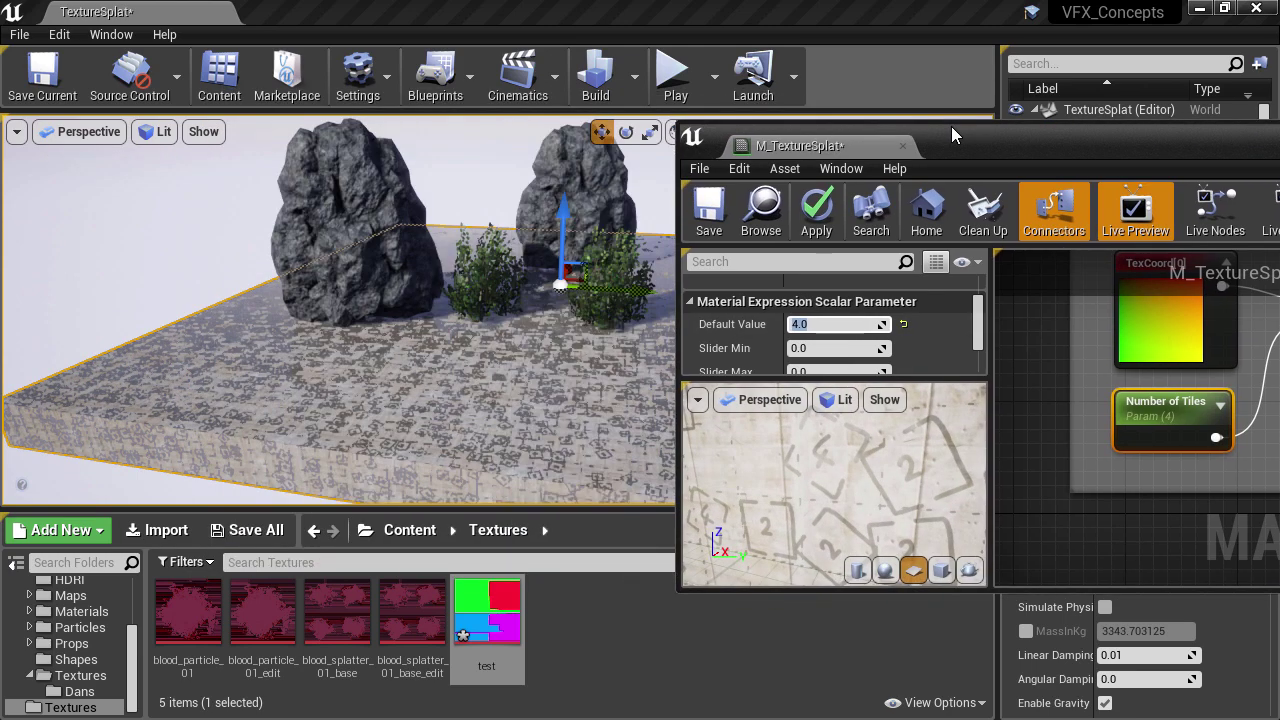
{"action": "scroll", "coordinate": [526, 411], "scroll_direction": "up", "scroll_amount": 5}
{"action": "scroll", "coordinate": [526, 411], "scroll_direction": "up", "scroll_amount": 3}
{"action": "middle_click_drag", "start_coordinate": [526, 411], "coordinate": [540, 495]}
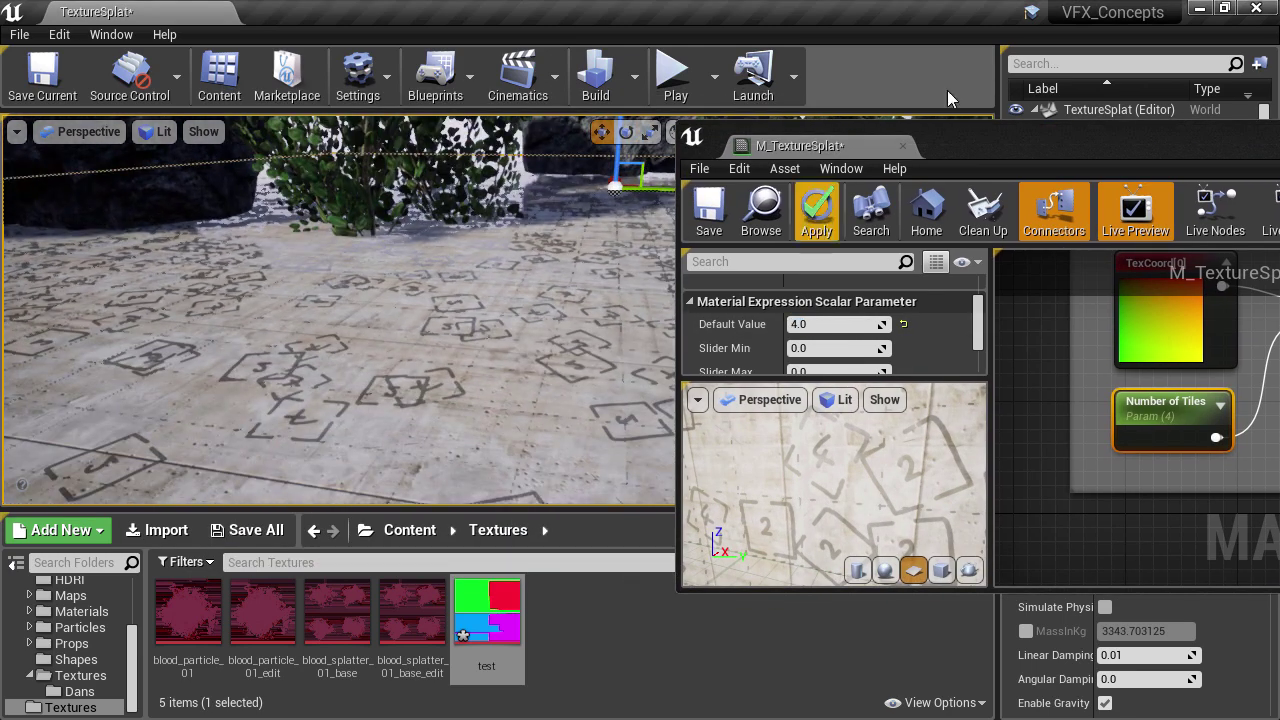
Connect the output of the last node blending the four Texture Samples directly to M_TextureSplat's Base Color, and apply the change
{"action": "double_click", "coordinate": [1051, 142]}
{"action": "scroll", "coordinate": [1052, 343], "scroll_direction": "down", "scroll_amount": 1}
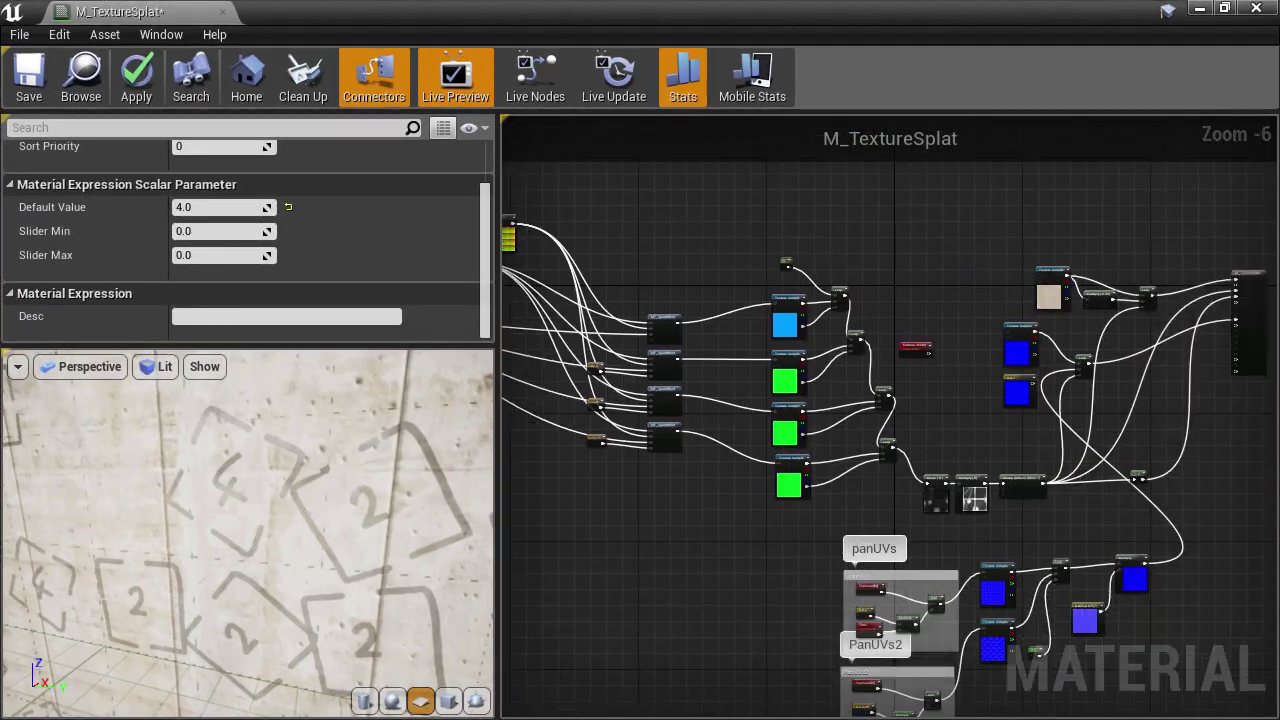
{"action": "right_click_drag", "start_coordinate": [939, 338], "coordinate": [751, 361]}
{"action": "scroll", "coordinate": [751, 361], "scroll_direction": "up", "scroll_amount": 2}
{"action": "right_click_drag", "start_coordinate": [773, 465], "coordinate": [710, 537]}
{"action": "left_click_drag", "start_coordinate": [602, 559], "coordinate": [1104, 223]}
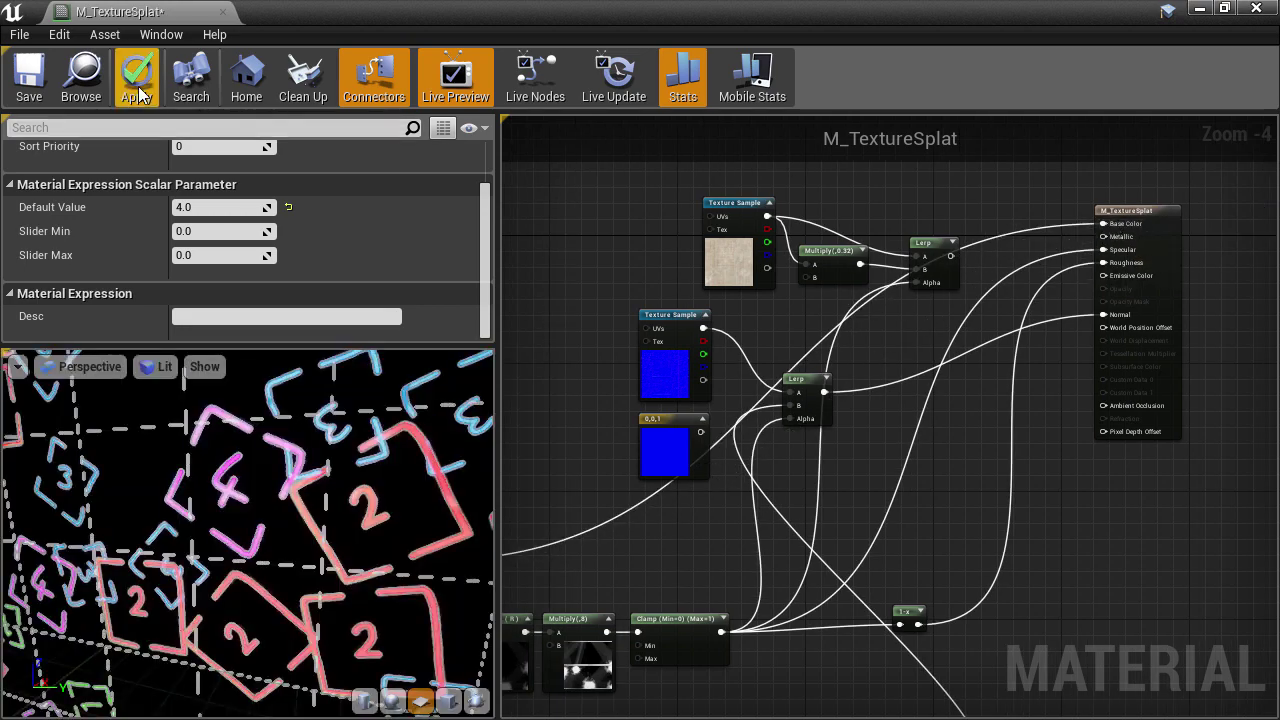
{"action": "left_click", "coordinate": [140, 95]}
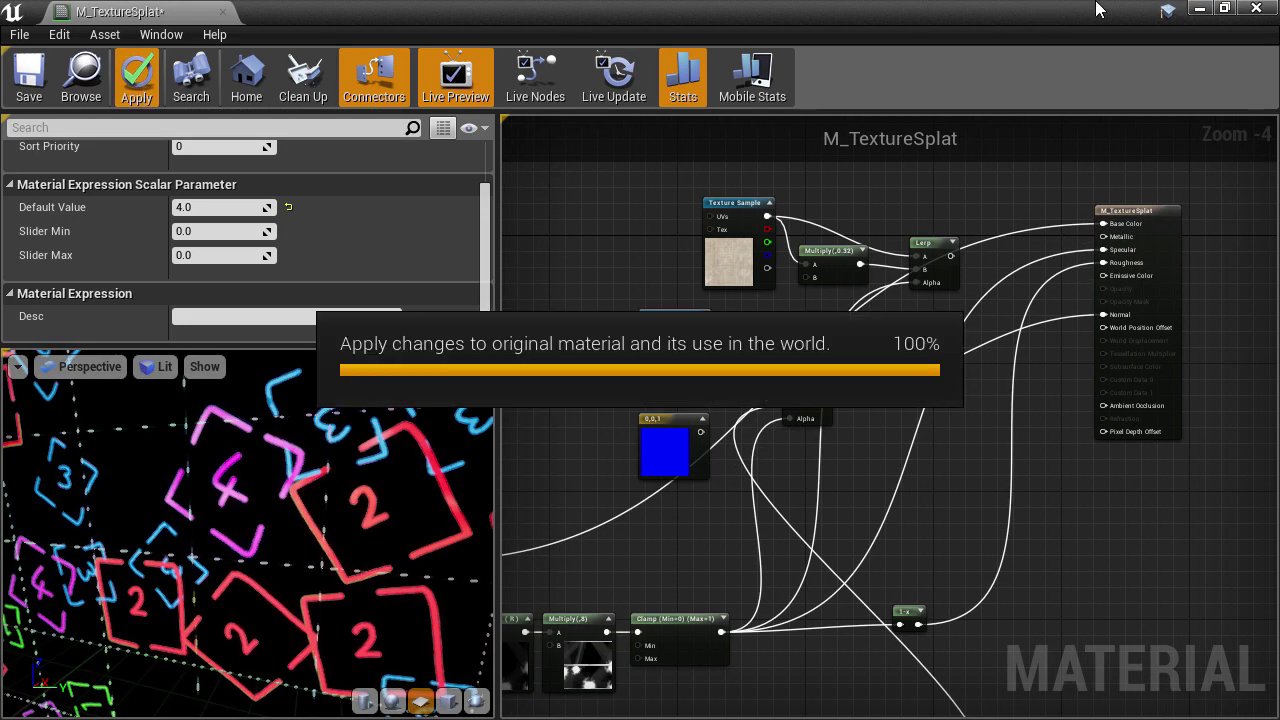
{"action": "left_click", "coordinate": [1200, 10]}
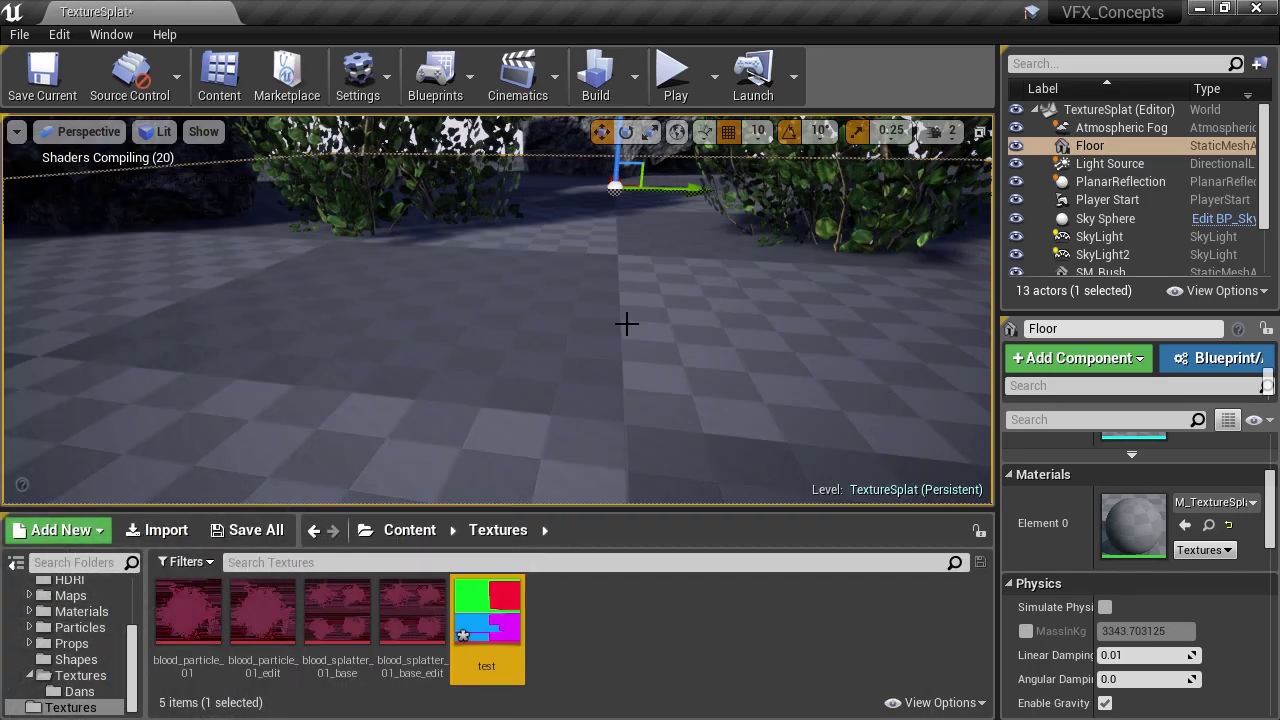
{"action": "right_click_drag", "start_coordinate": [626, 324], "coordinate": [630, 390]}
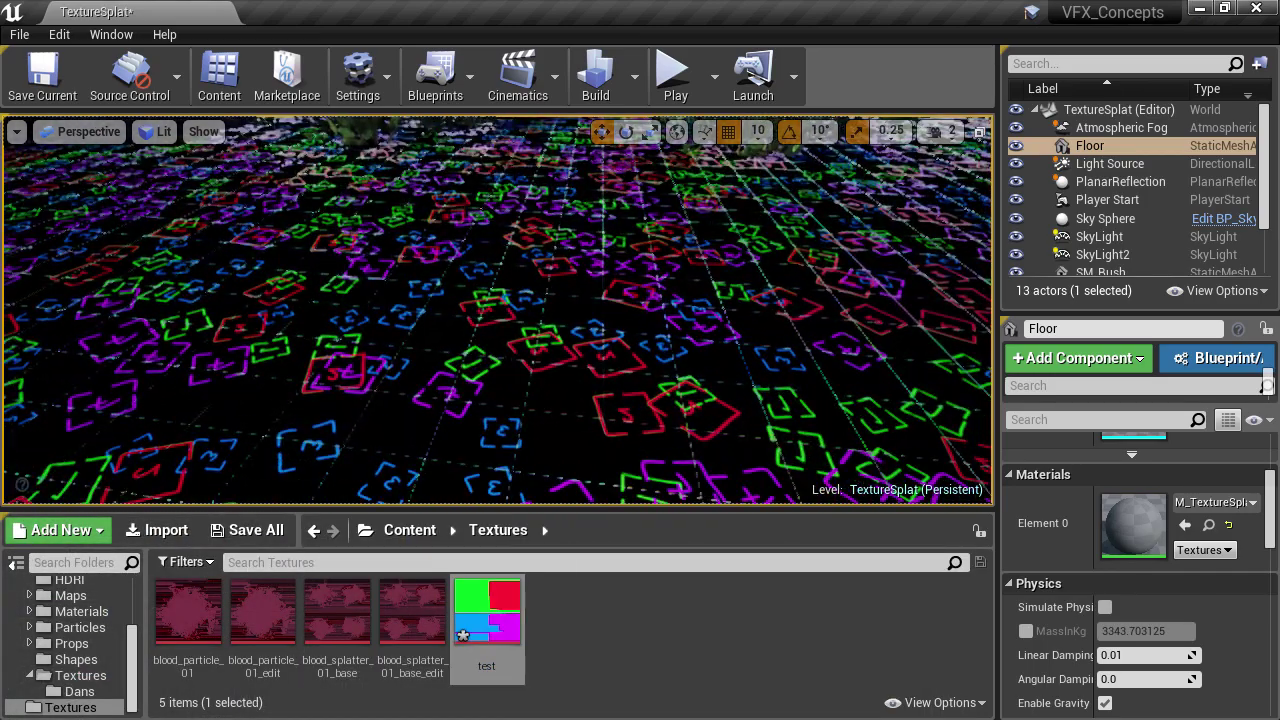
Set the Number of Tiles parameter's default value to 1 in M_TextureSplat, apply it and return to the level view
{"action": "double_click", "coordinate": [1133, 523]}
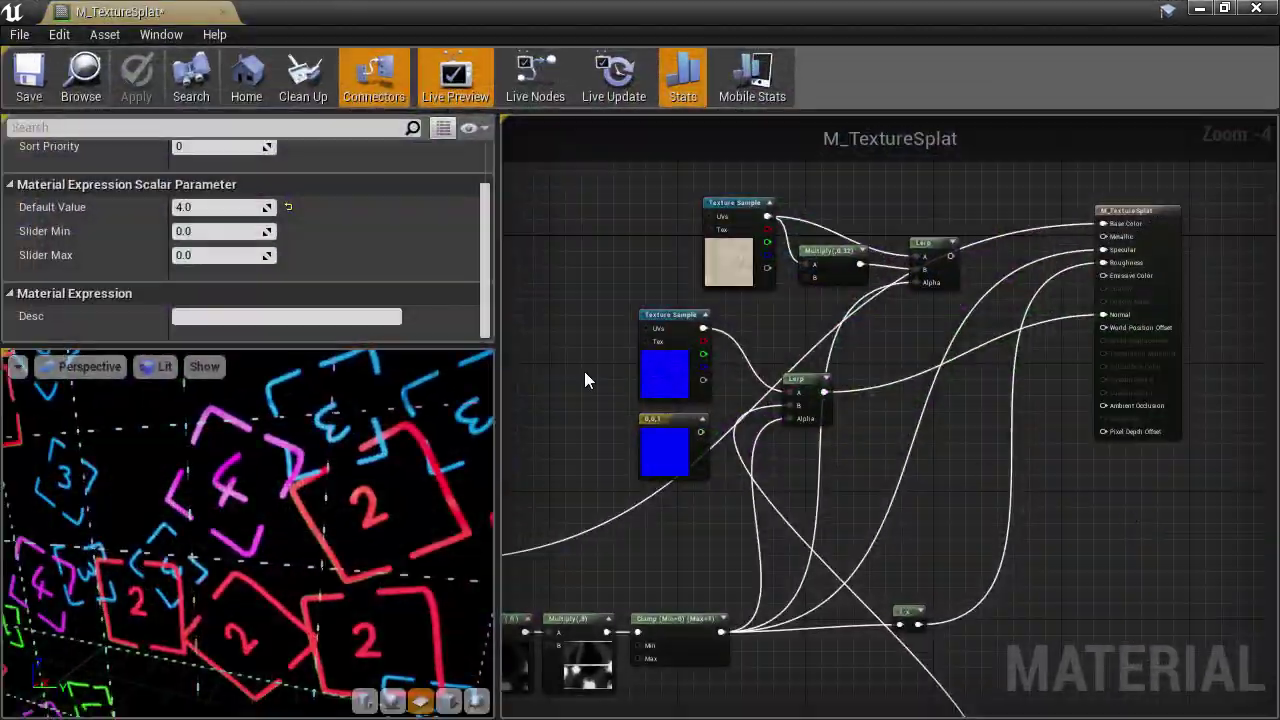
{"action": "right_click_drag", "start_coordinate": [1030, 341], "coordinate": [1276, 445]}
{"action": "scroll", "coordinate": [336, 484], "scroll_direction": "down", "scroll_amount": 4}
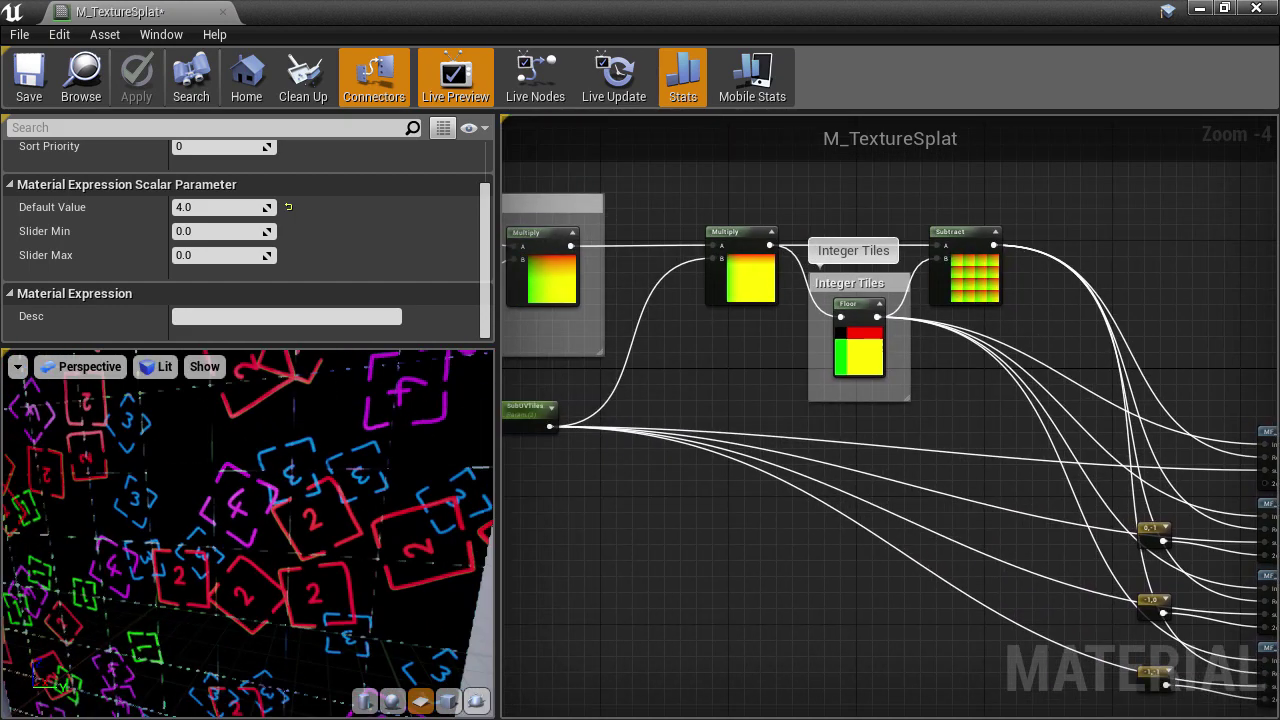
{"action": "mouse_move", "coordinate": [597, 393]}
{"action": "right_mouse_down"}
{"action": "mouse_move", "coordinate": [617, 393]}
{"action": "mouse_move", "coordinate": [613, 383]}
{"action": "right_mouse_up"}
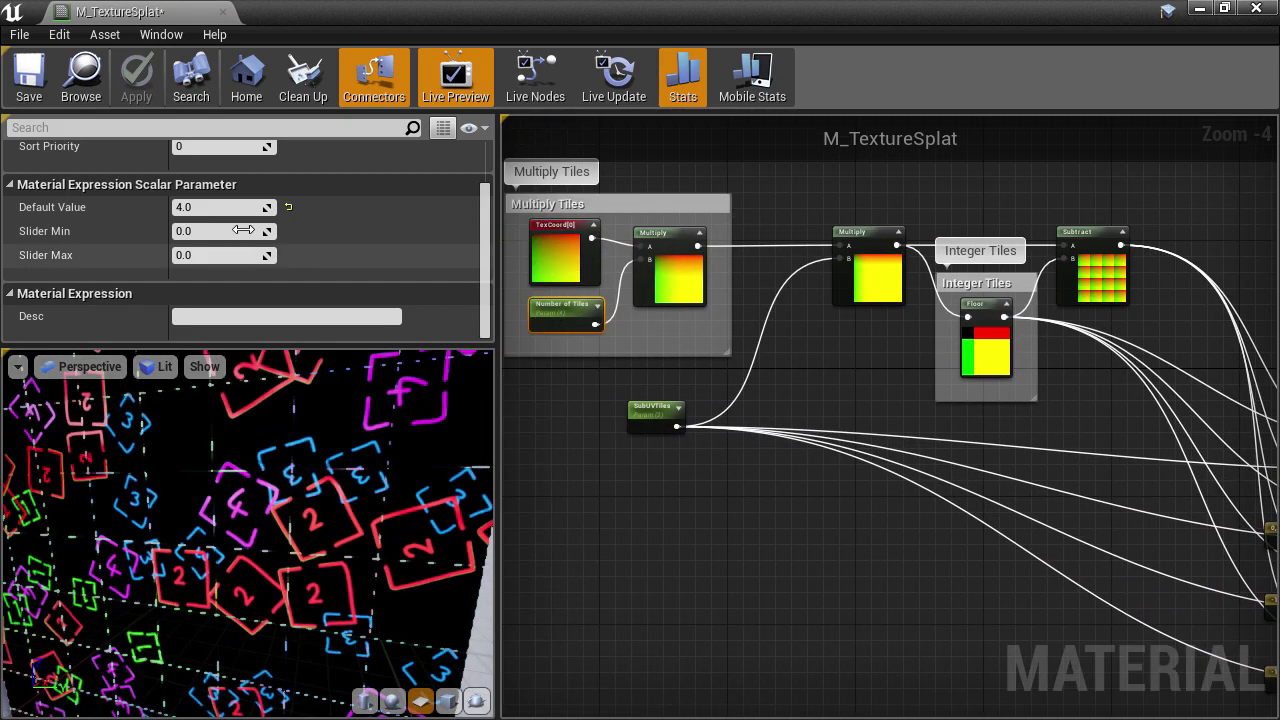
{"action": "left_click", "coordinate": [209, 208]}
{"action": "type", "text": "1"}
{"action": "key", "text": "Return"}
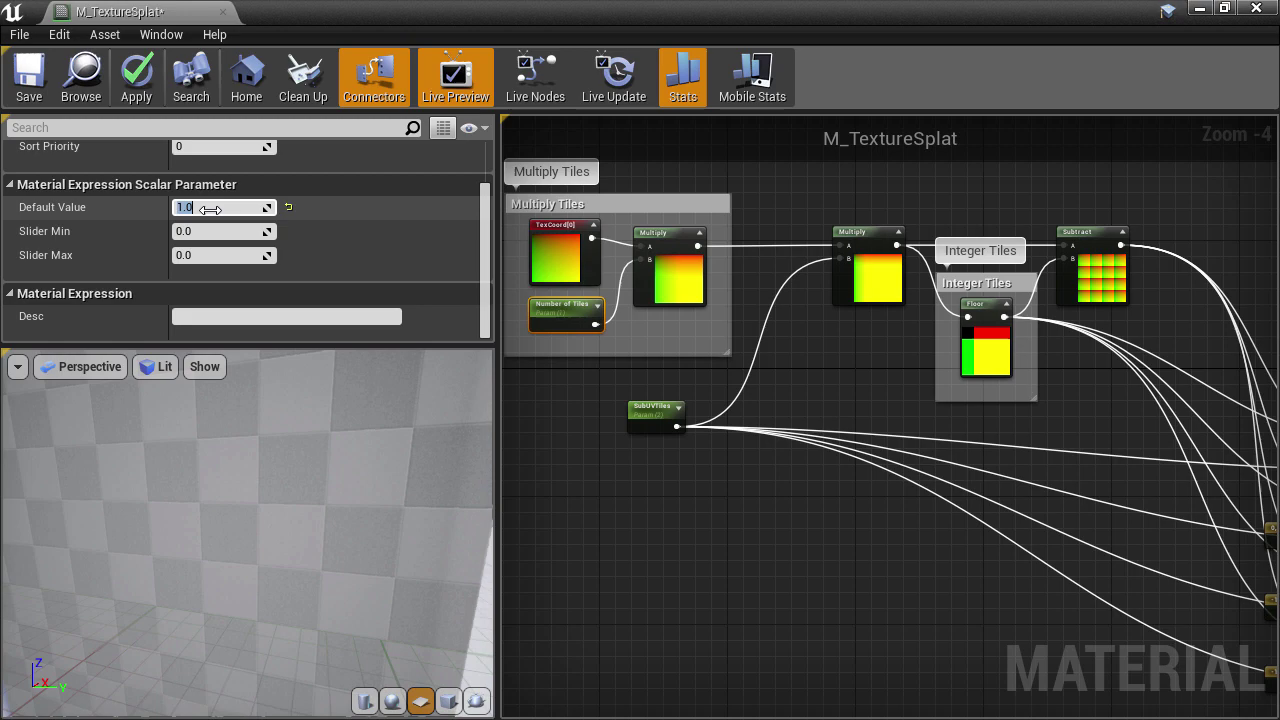
{"action": "left_click_drag", "start_coordinate": [291, 18], "coordinate": [1230, 132]}
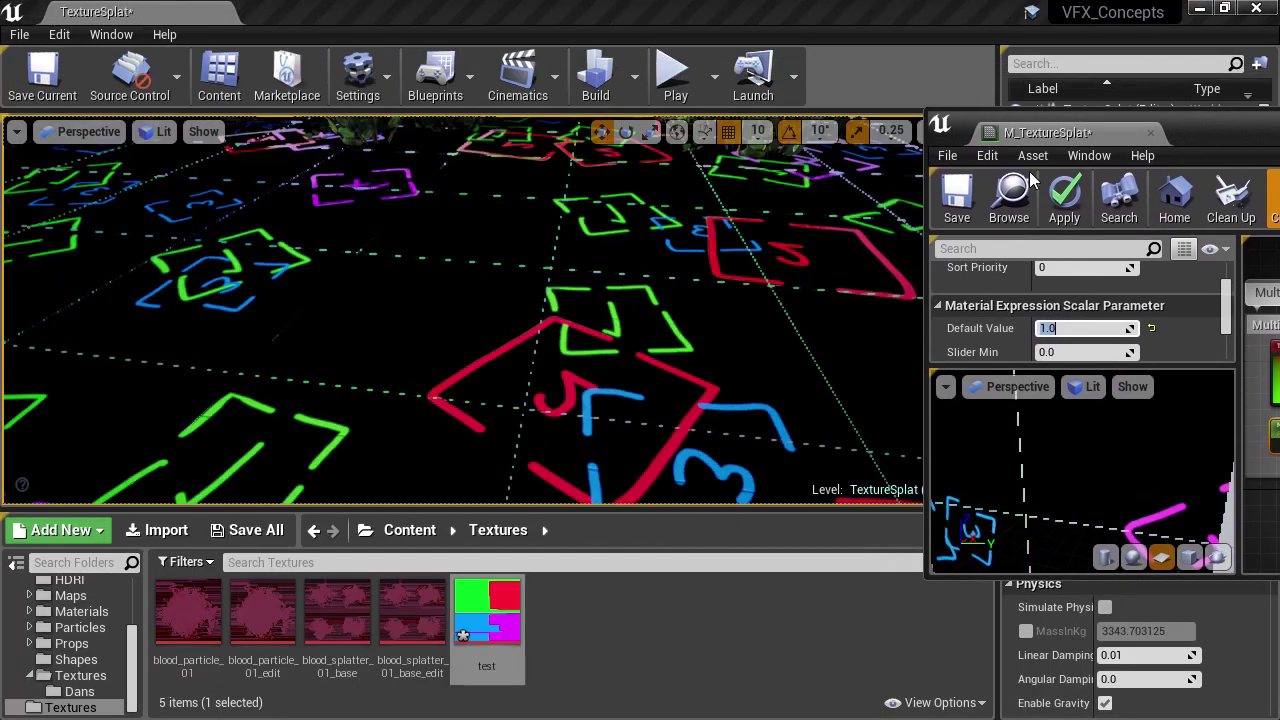
{"action": "right_click_drag", "start_coordinate": [700, 320], "coordinate": [730, 215]}
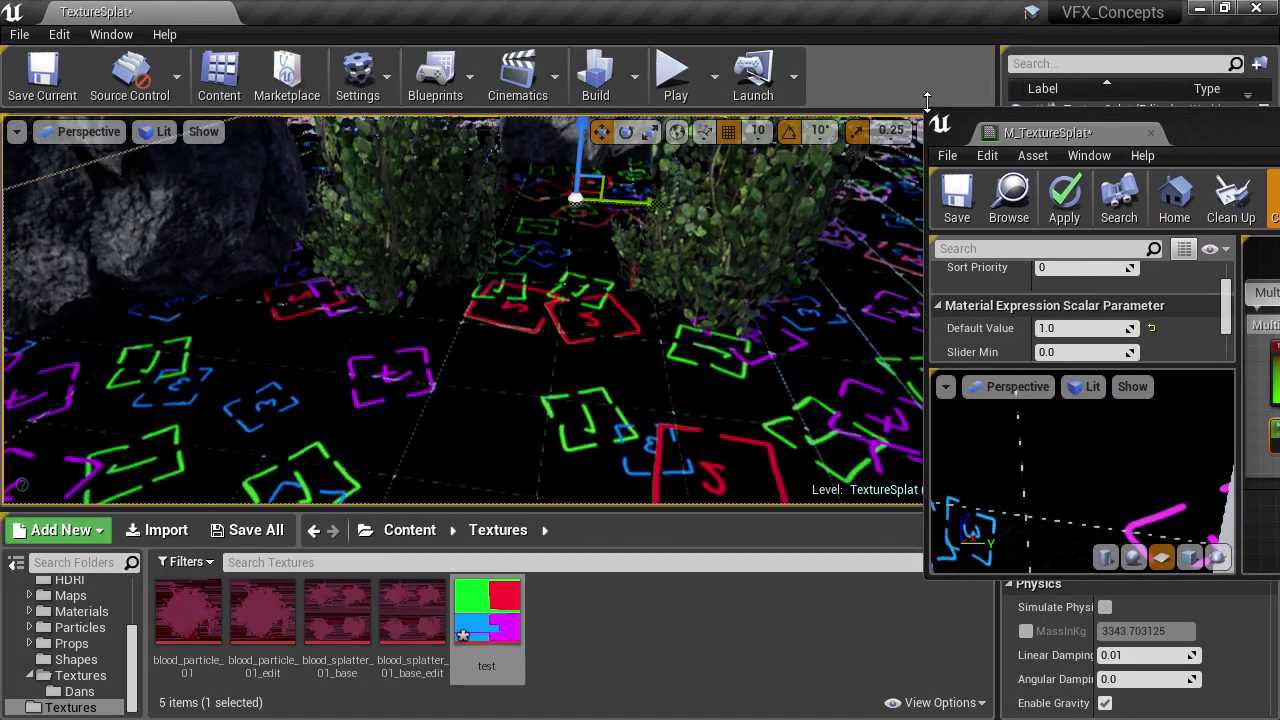
{"action": "left_click_drag", "start_coordinate": [1248, 120], "coordinate": [813, 187]}
{"action": "left_click", "coordinate": [1210, 187]}
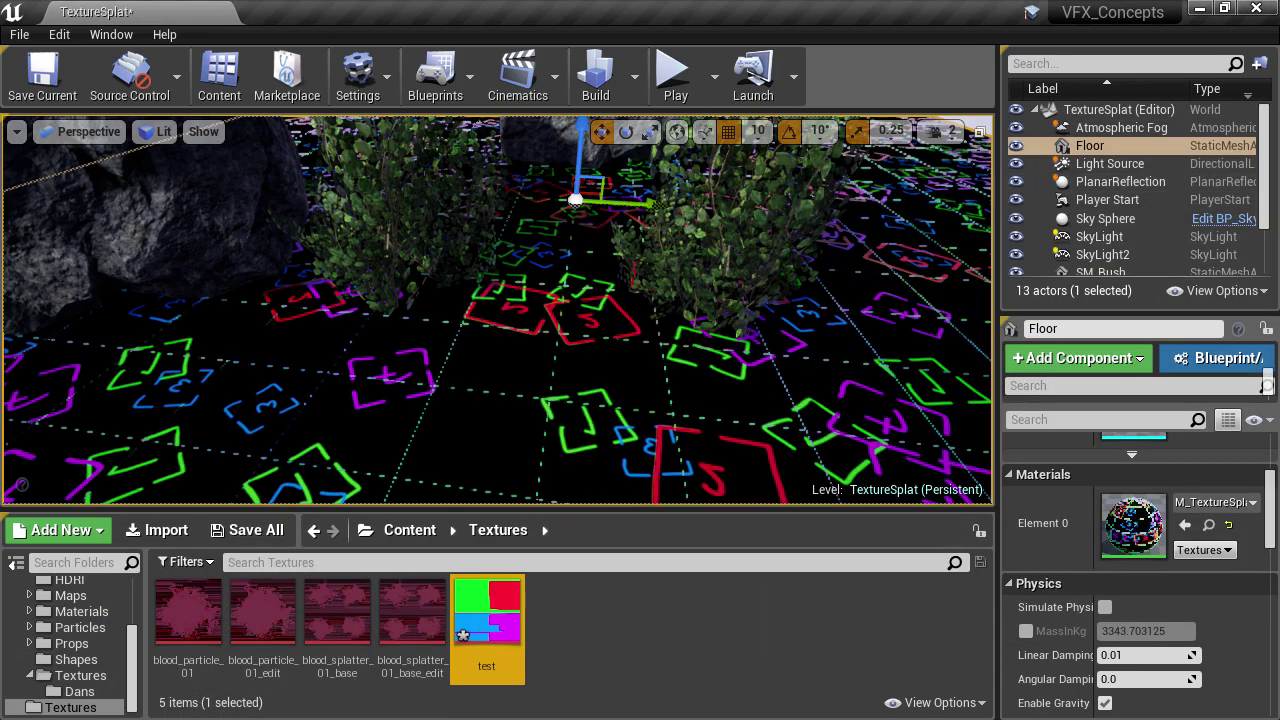
Examine the numbered squares and dashed grid lines across the floor from several angles, including in the full-size viewport
{"action": "key", "text": "s"}
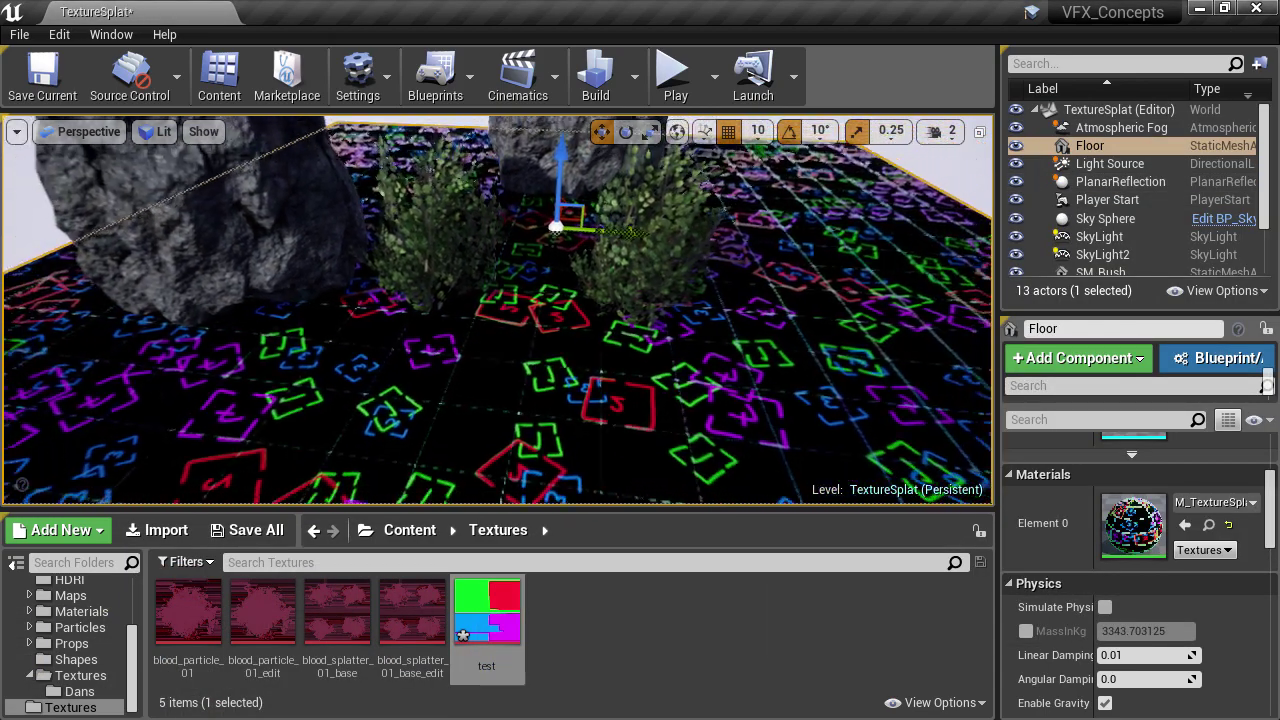
{"action": "right_click_drag", "start_coordinate": [498, 310], "coordinate": [498, 362]}
{"action": "key", "text": "a"}
{"action": "key", "text": "d"}
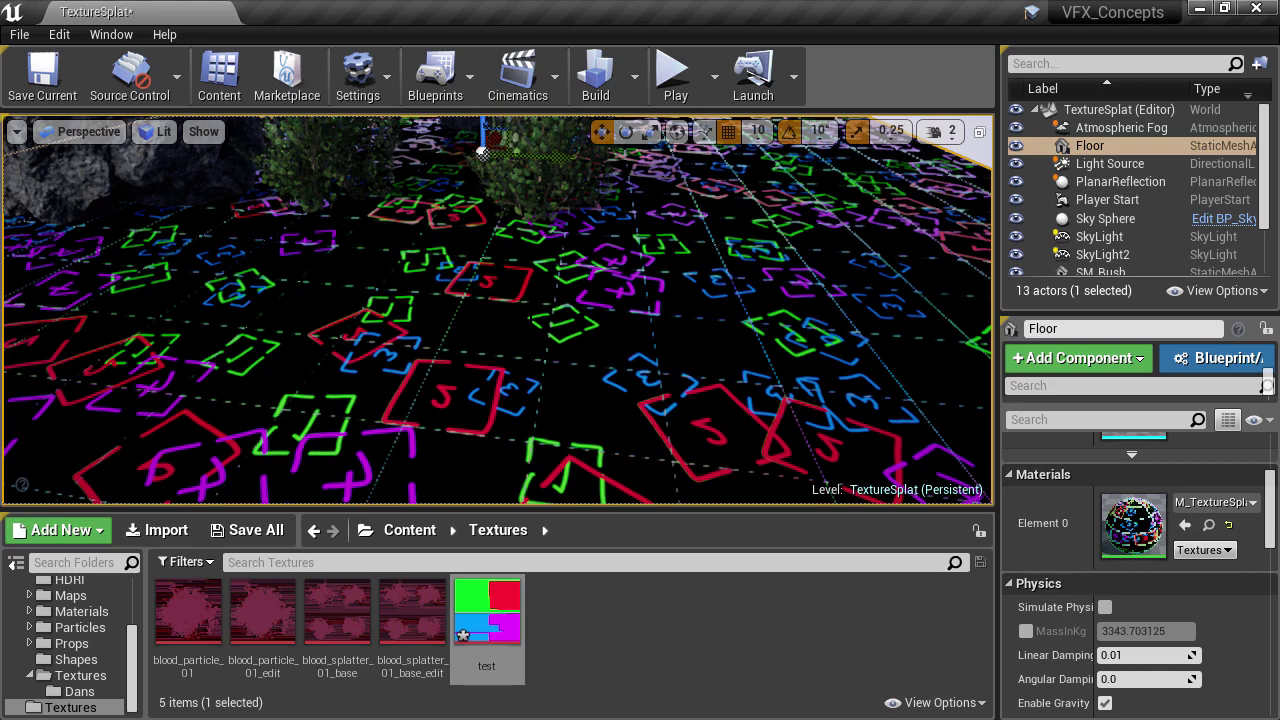
{"action": "key", "text": "F11"}
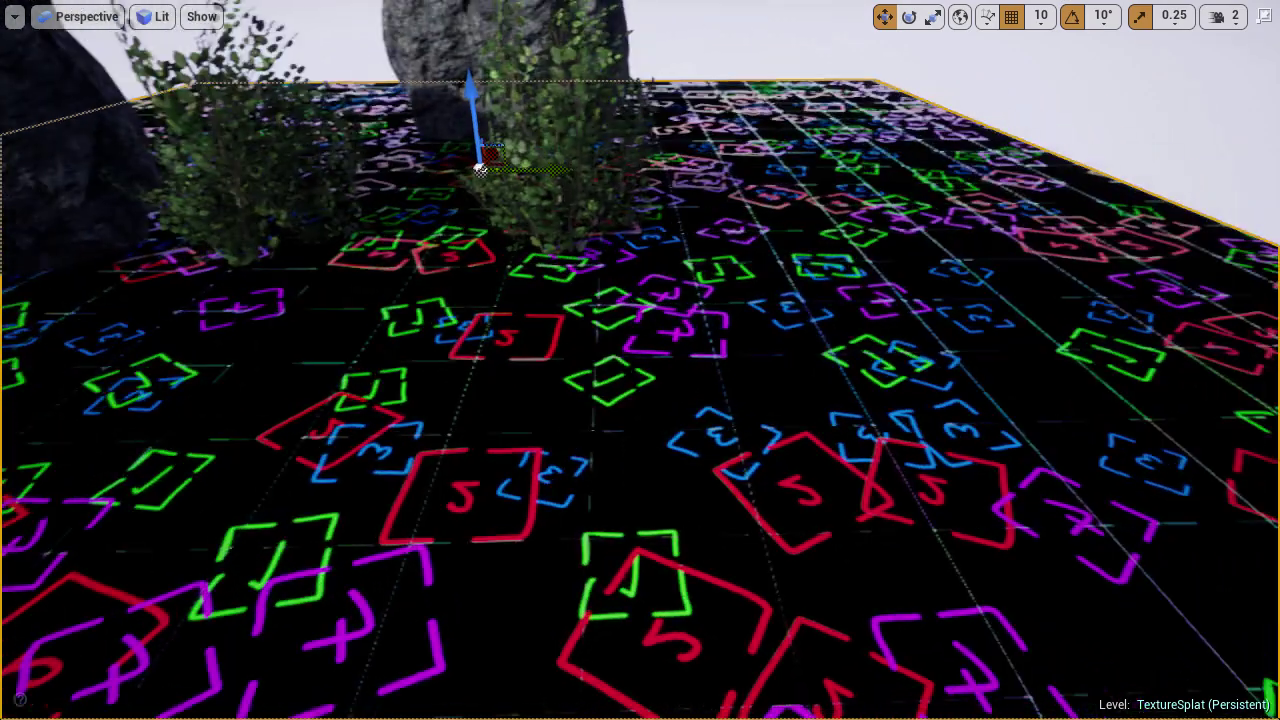
{"action": "right_click_drag", "start_coordinate": [640, 360], "coordinate": [588, 372]}
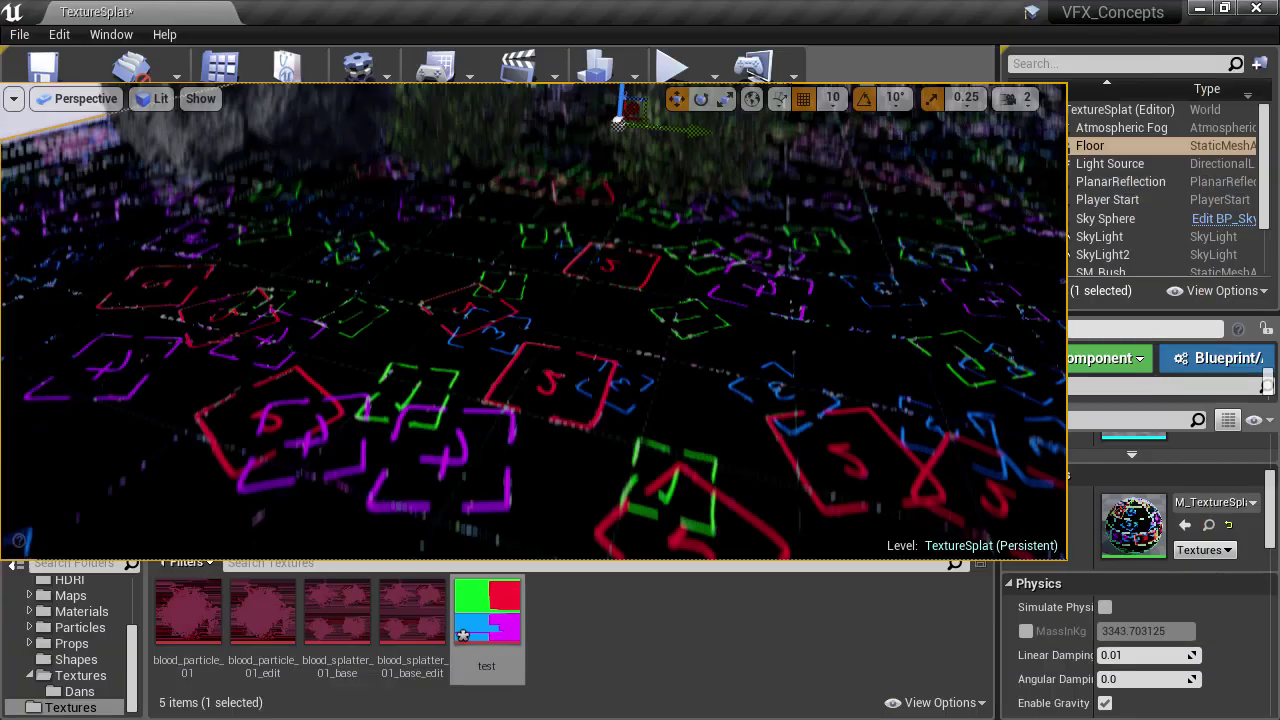
Open M_TextureSplat from the floor's material slot and set the first Texture Sample's MipValueMode to MipLevel (absolute, 0 is full resolution)
{"action": "key", "text": "F11"}
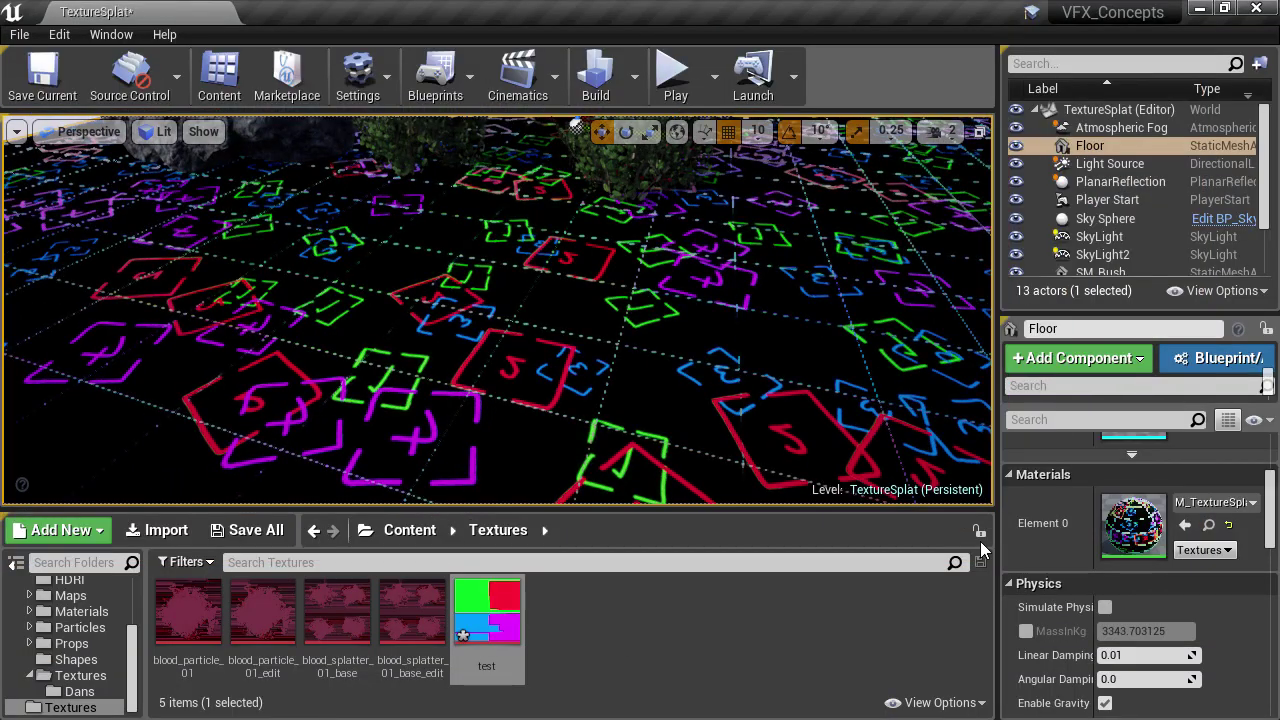
{"action": "double_click", "coordinate": [1133, 525]}
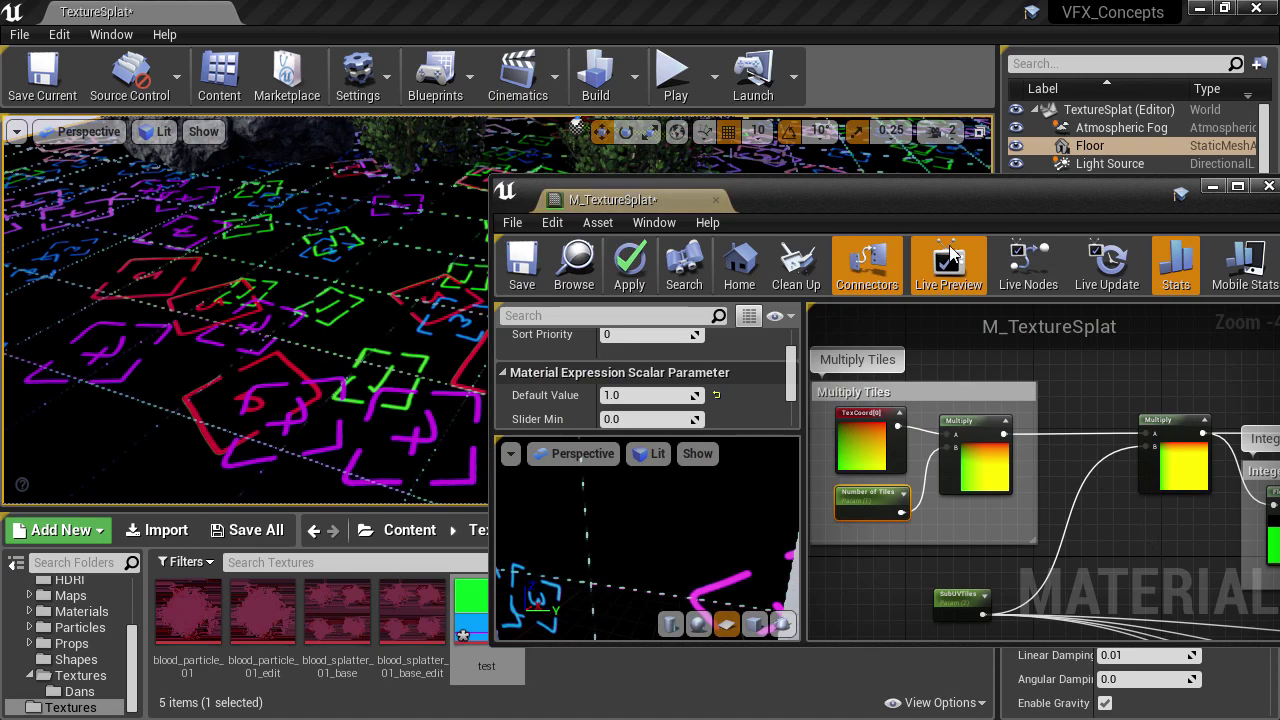
{"action": "double_click", "coordinate": [955, 199]}
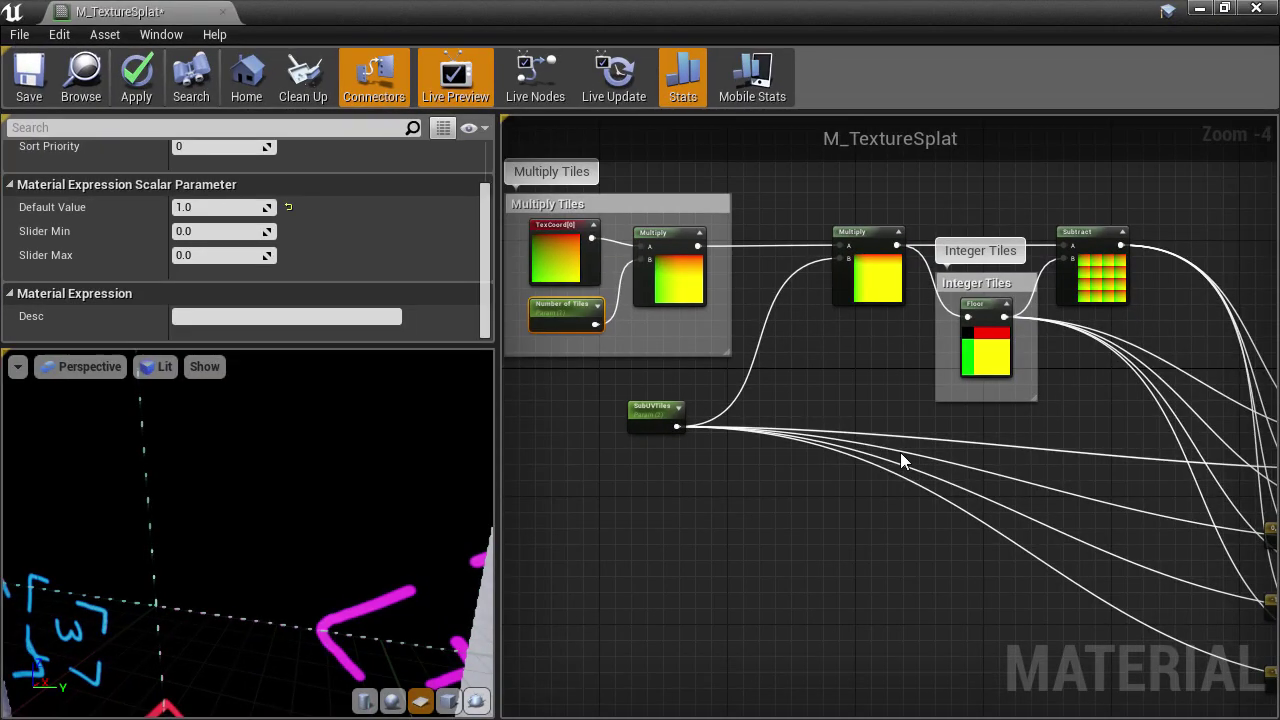
{"action": "right_click_drag", "start_coordinate": [901, 460], "coordinate": [542, 193]}
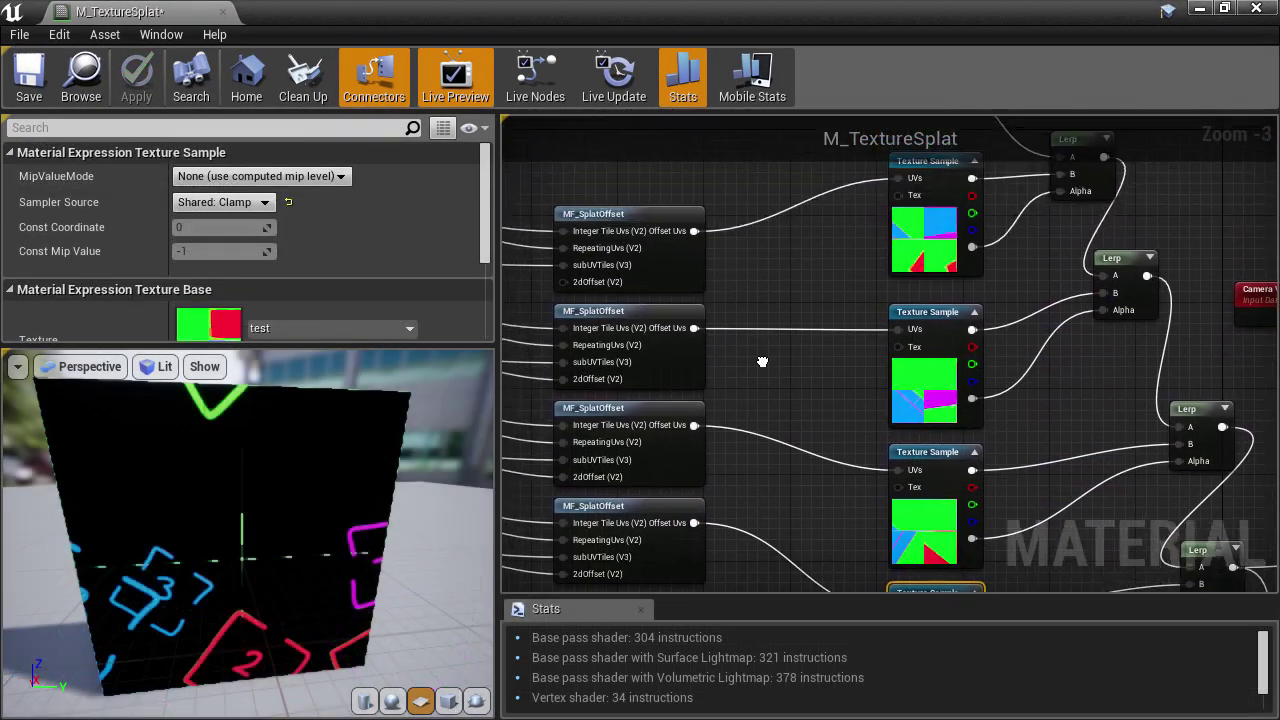
{"action": "right_click_drag", "start_coordinate": [762, 361], "coordinate": [773, 471]}
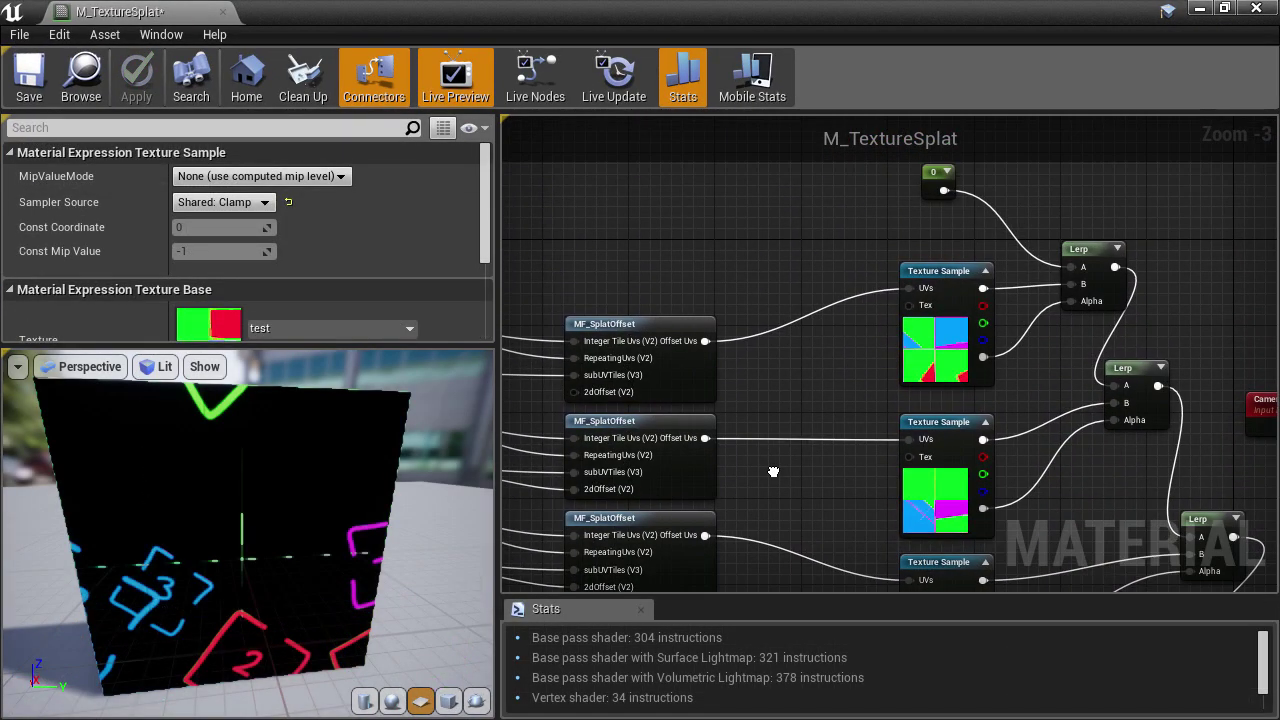
{"action": "left_click", "coordinate": [928, 375]}
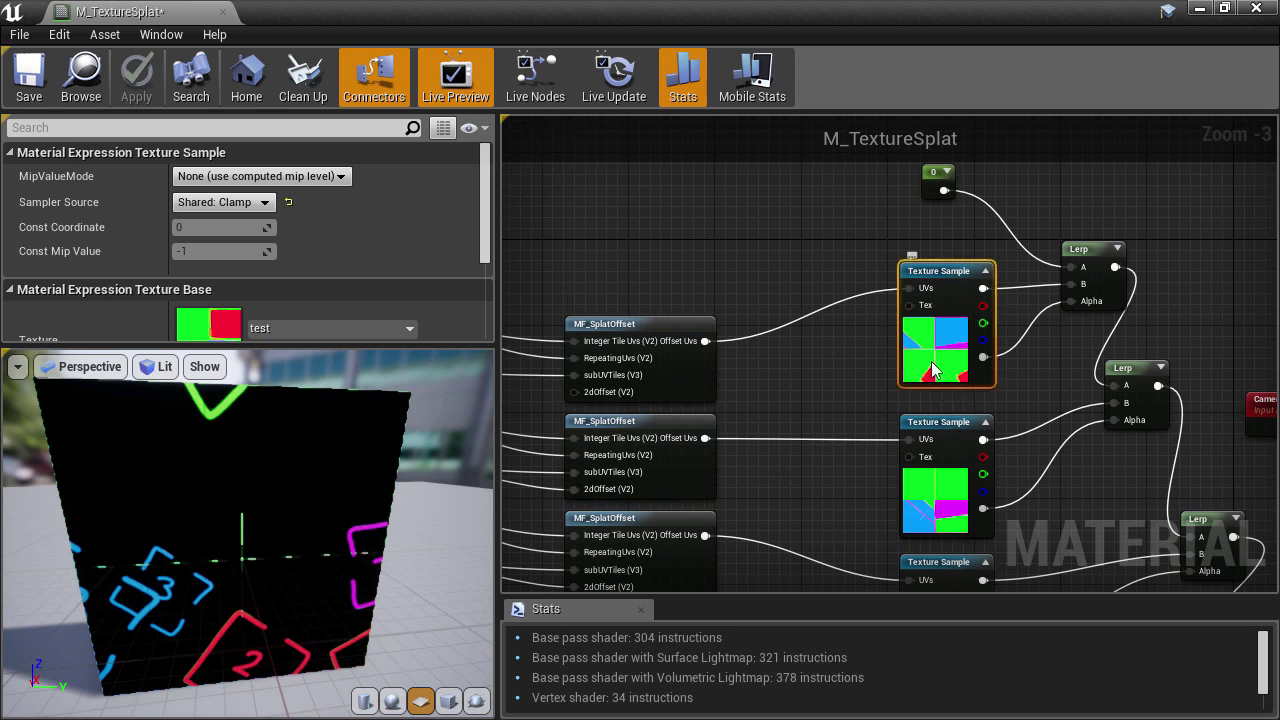
{"action": "left_click", "coordinate": [338, 177]}
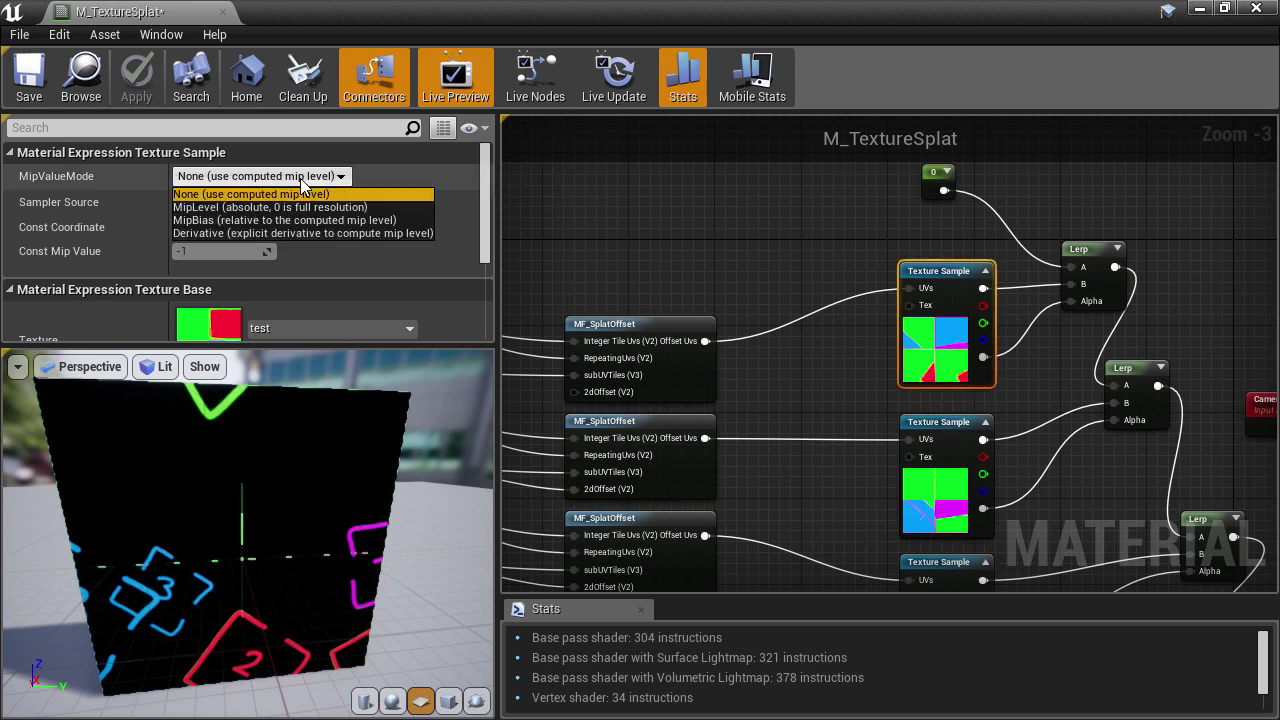
{"action": "left_click", "coordinate": [214, 207]}
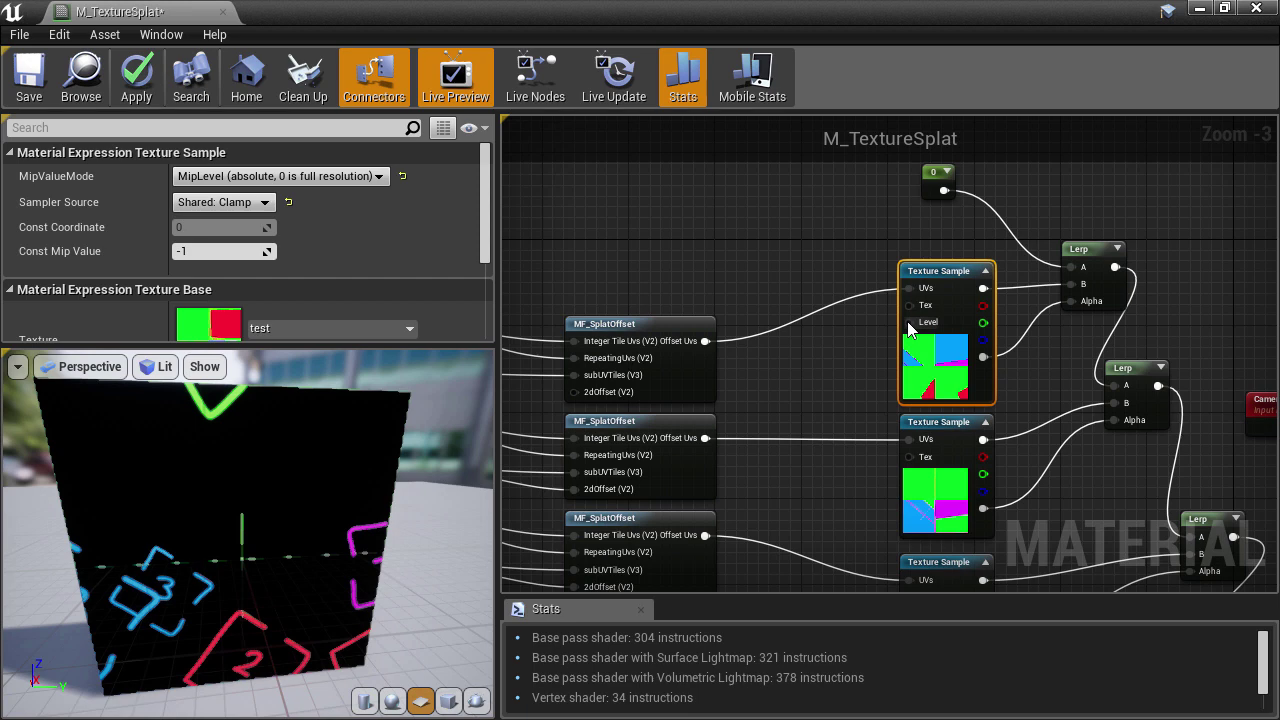
Add a ComputeMipLevel function node in the empty area above the first MF_SplatOffset node
{"action": "right_click_drag", "start_coordinate": [676, 224], "coordinate": [814, 282]}
{"action": "right_click", "coordinate": [814, 282]}
{"action": "type", "text": "com"}
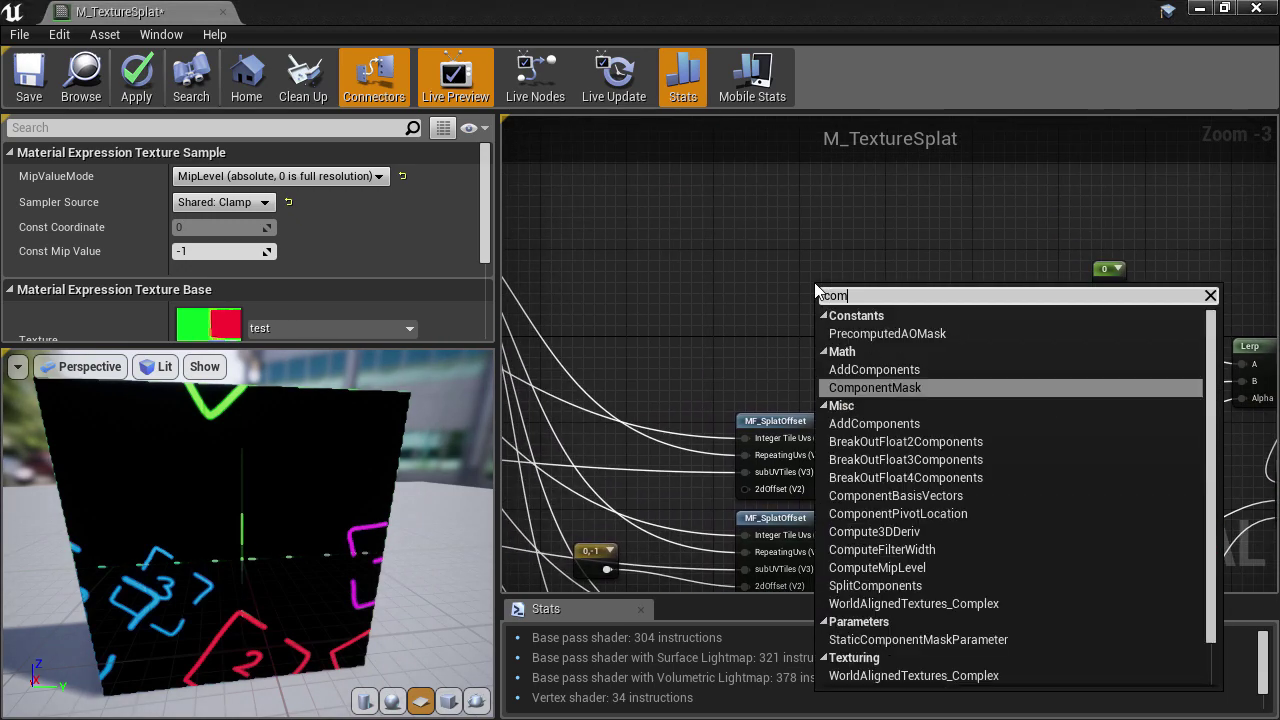
{"action": "type", "text": "pu"}
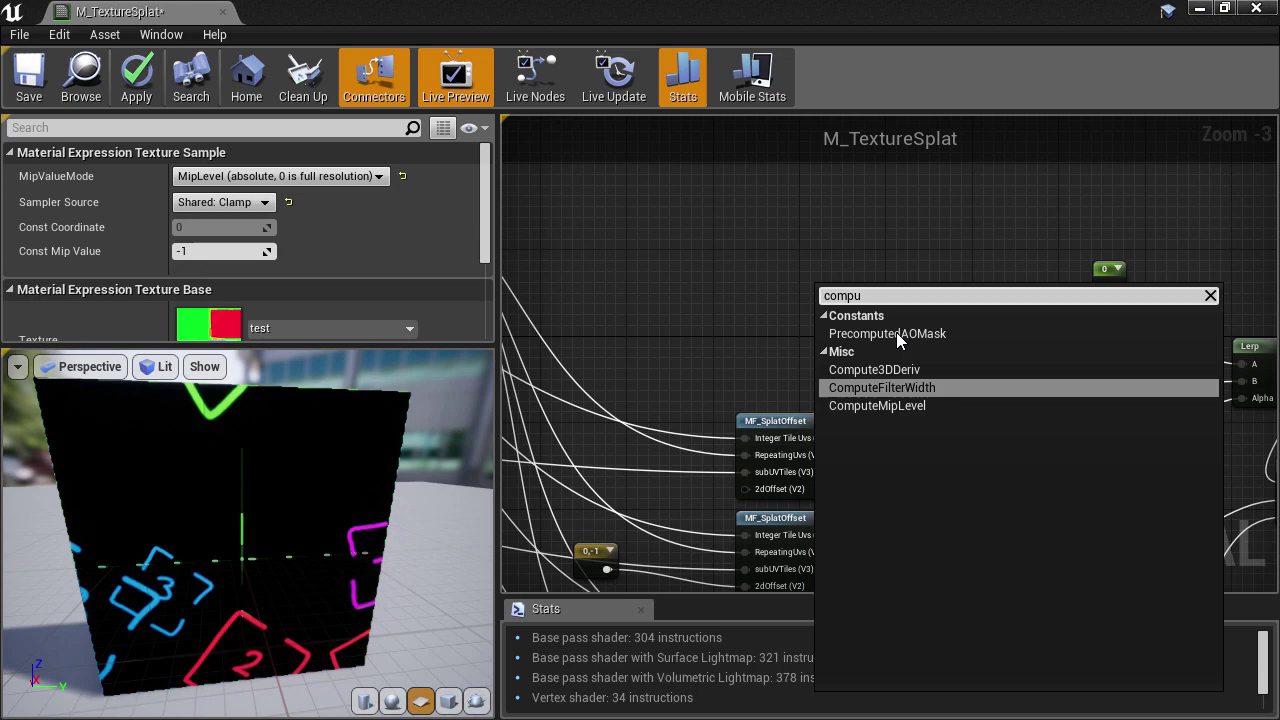
{"action": "left_click", "coordinate": [896, 406]}
{"action": "left_click_drag", "start_coordinate": [885, 295], "coordinate": [889, 247]}
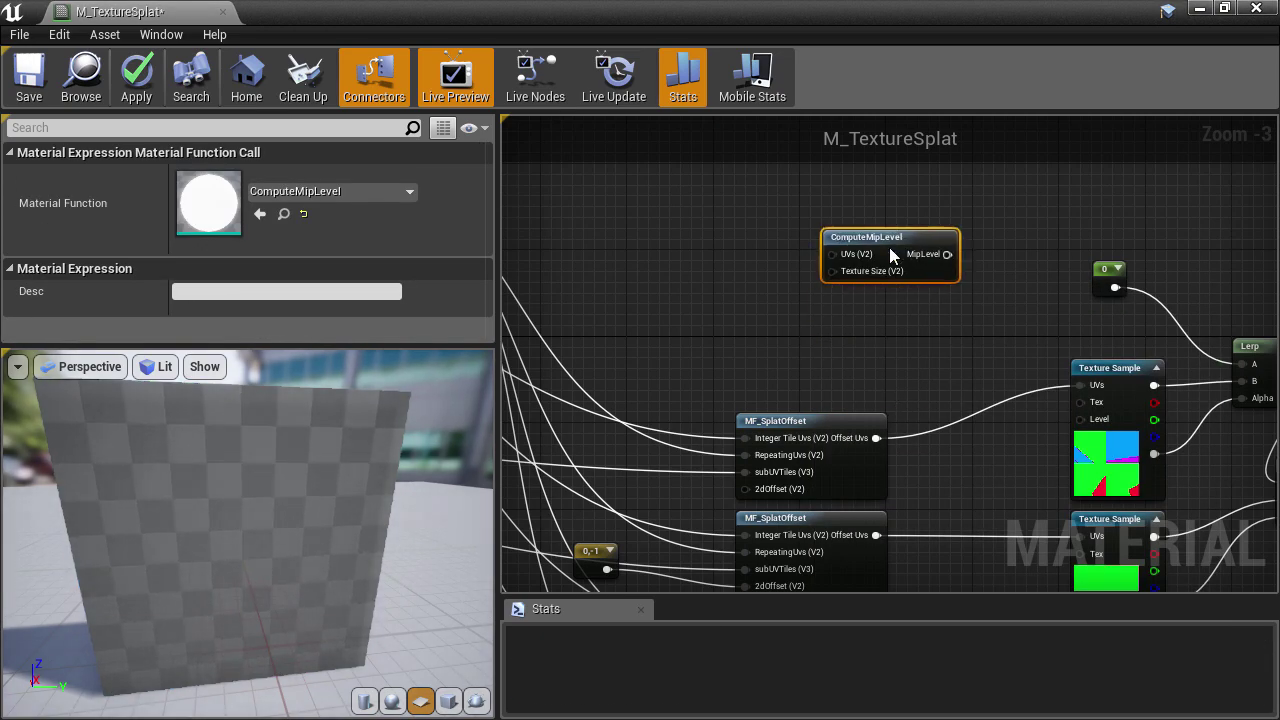
Connect the TexCoord[0] output in the Multiply Tiles group to ComputeMipLevel's UVs input
{"action": "scroll", "coordinate": [675, 253], "scroll_direction": "up", "scroll_amount": 2}
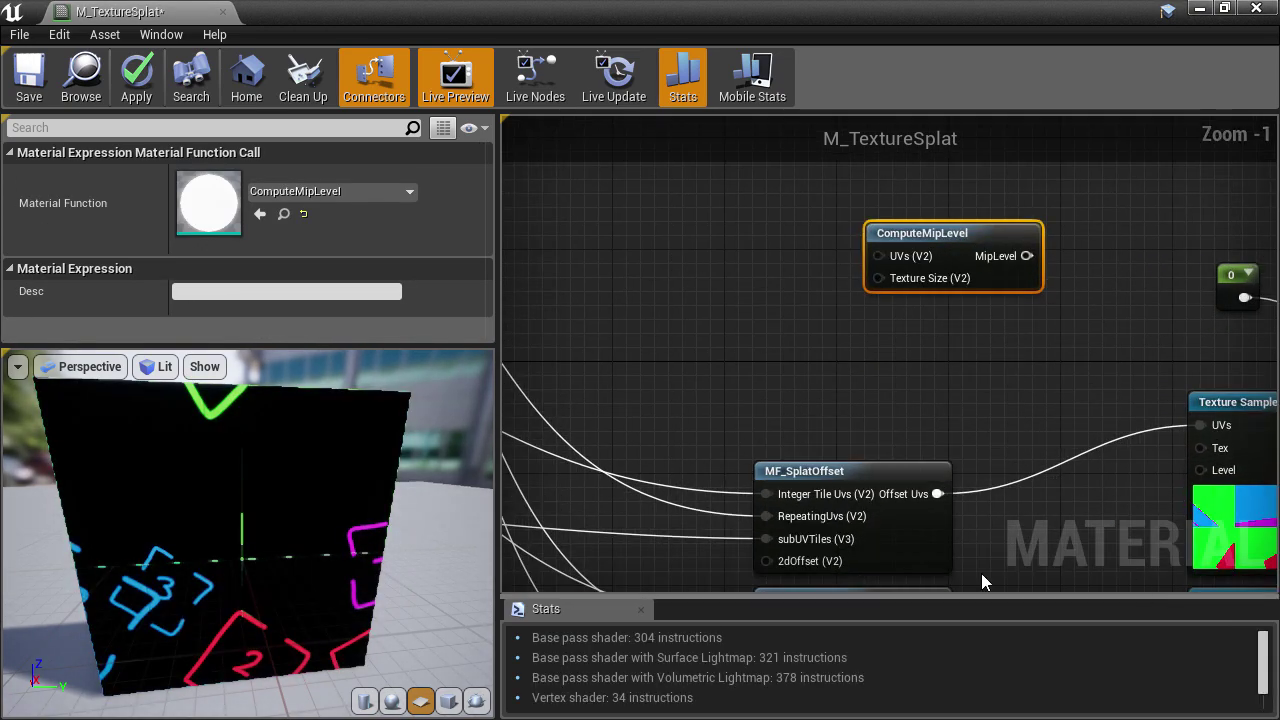
{"action": "right_click_drag", "start_coordinate": [640, 375], "coordinate": [1276, 534]}
{"action": "right_click_drag", "start_coordinate": [721, 346], "coordinate": [952, 366]}
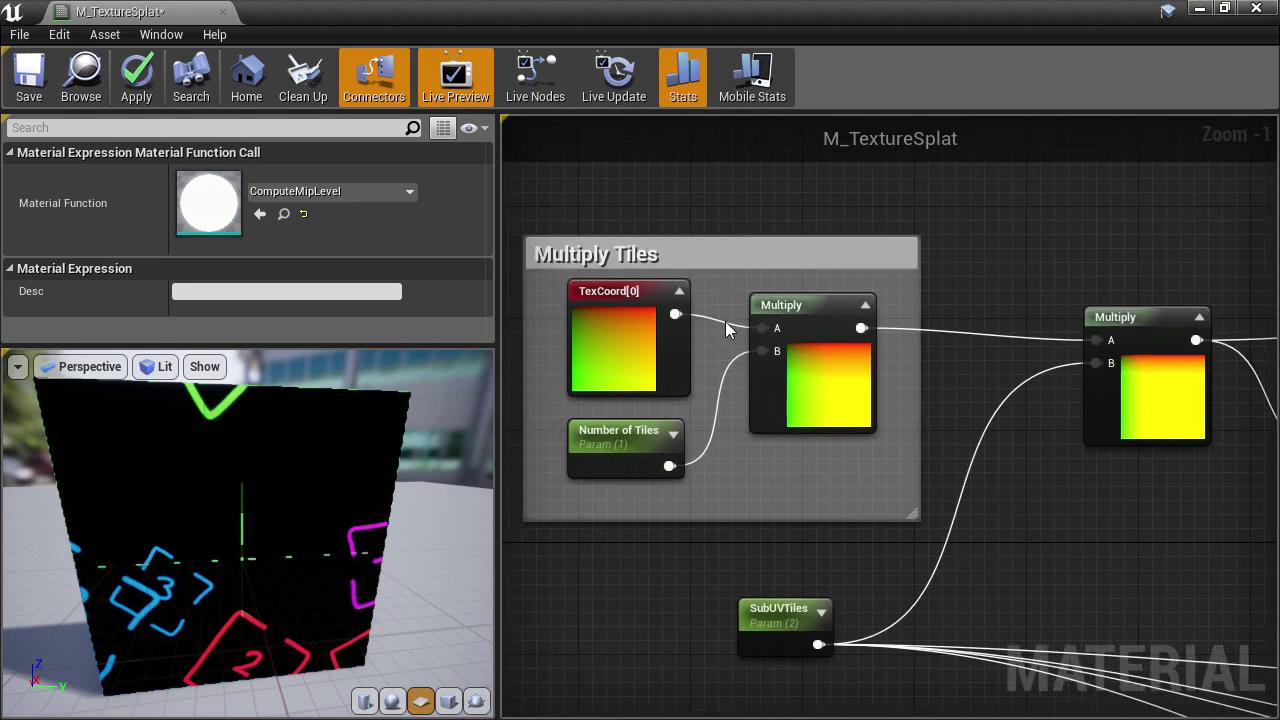
{"action": "left_click_drag", "start_coordinate": [673, 313], "coordinate": [1035, 434]}
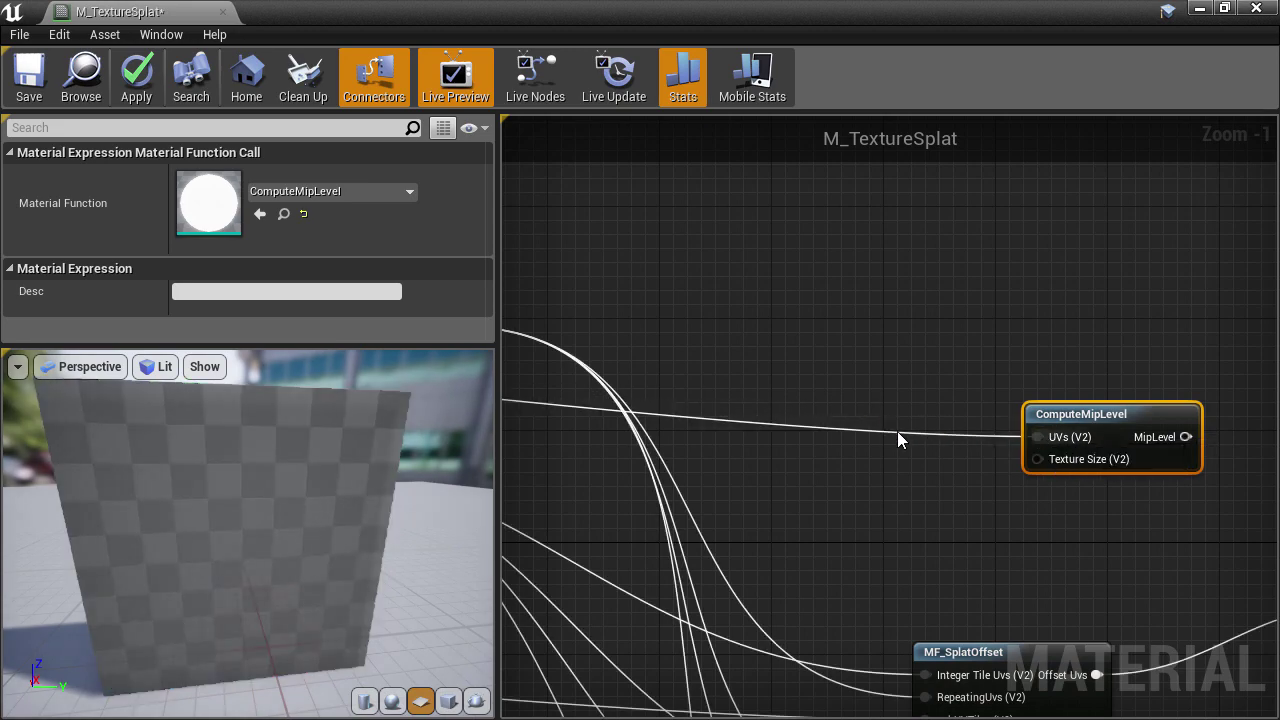
Route the TexCoord-to-ComputeMipLevel wire above the other nodes with two reroute points, and shift ComputeMipLevel slightly upward
{"action": "double_click", "coordinate": [897, 431]}
{"action": "left_click_drag", "start_coordinate": [897, 431], "coordinate": [795, 219]}
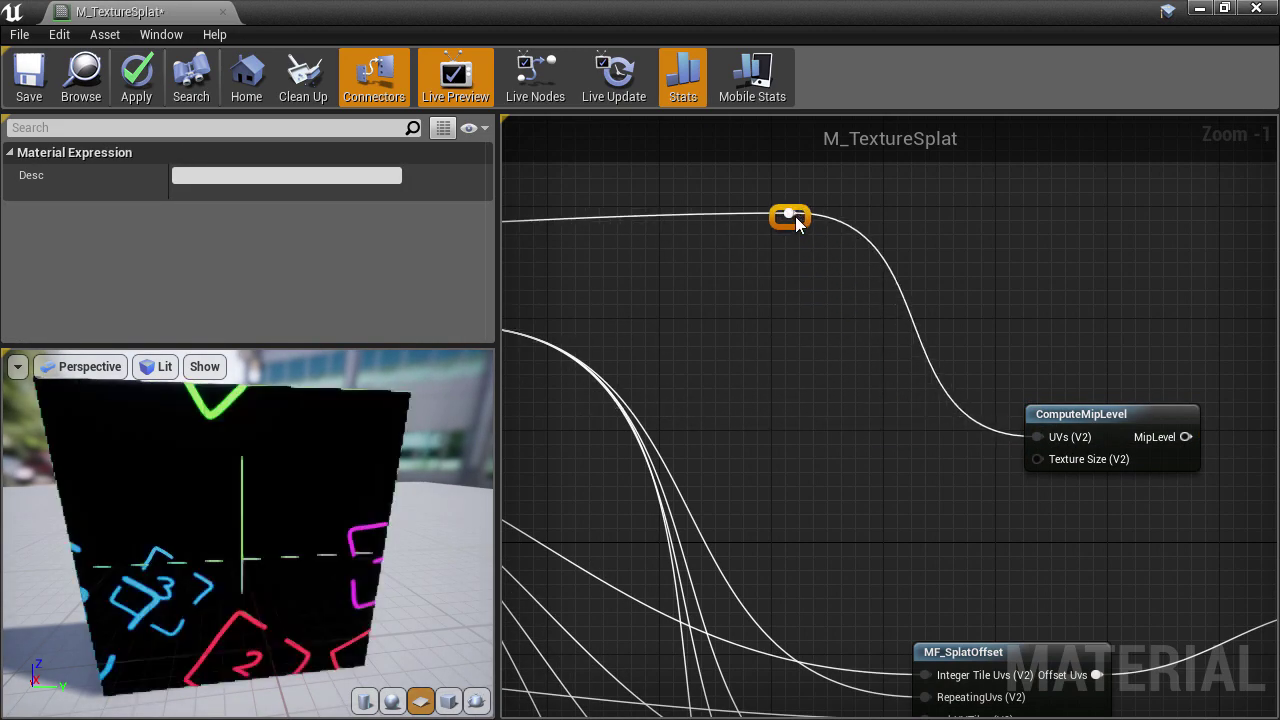
{"action": "right_click_drag", "start_coordinate": [780, 235], "coordinate": [1276, 394]}
{"action": "double_click", "coordinate": [849, 347]}
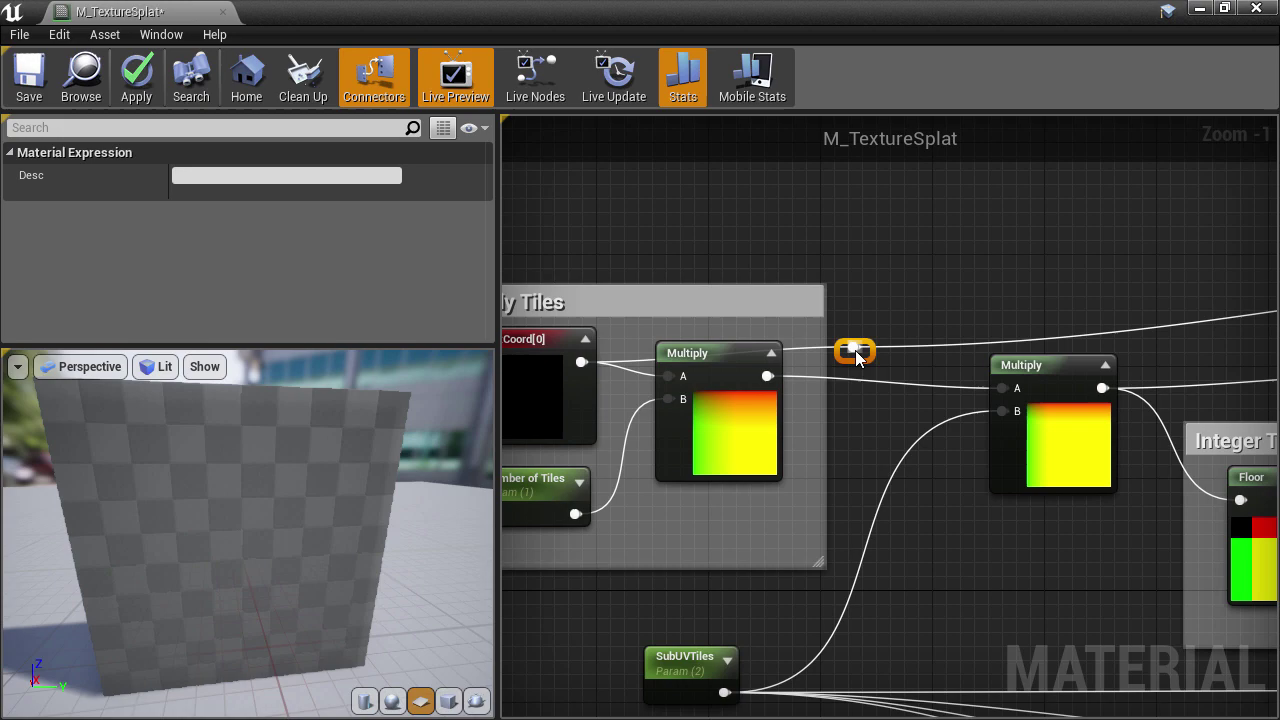
{"action": "left_click_drag", "start_coordinate": [849, 347], "coordinate": [714, 237]}
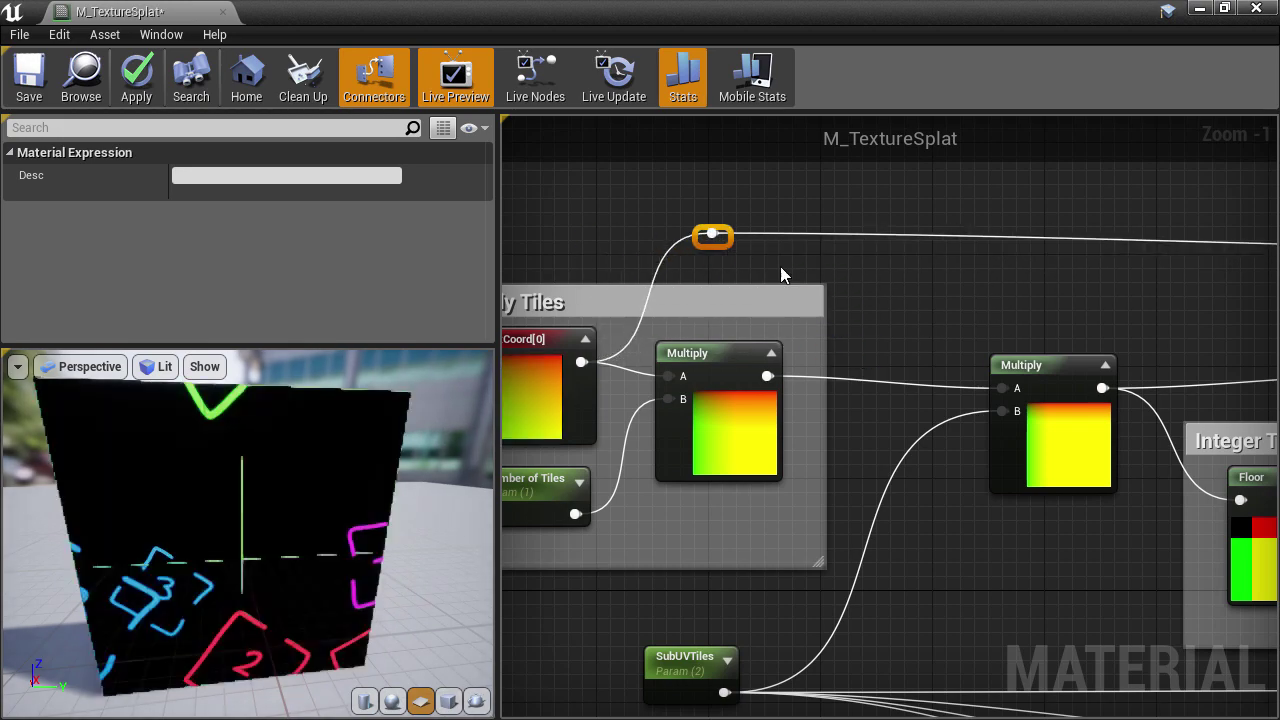
{"action": "right_click_drag", "start_coordinate": [1240, 310], "coordinate": [506, 296]}
{"action": "right_click_drag", "start_coordinate": [1130, 325], "coordinate": [530, 283]}
{"action": "left_click_drag", "start_coordinate": [798, 410], "coordinate": [798, 340]}
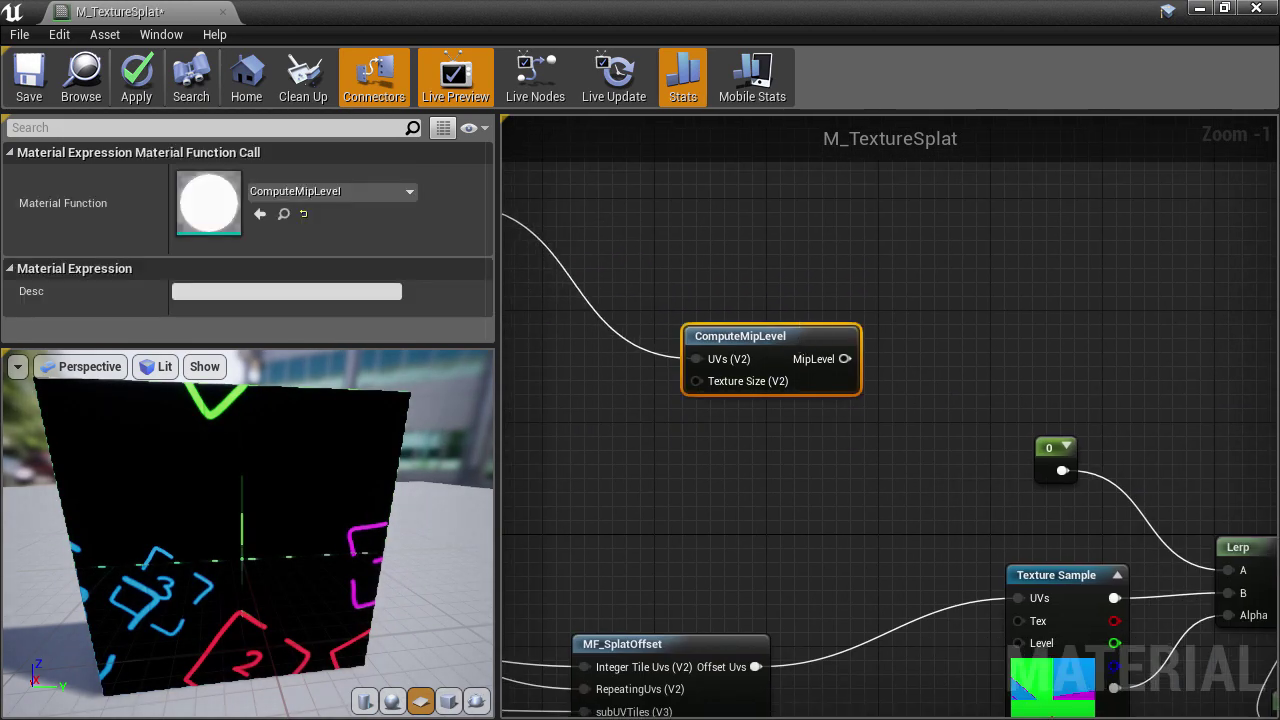
Add a scalar parameter named MipSize with default value 512 and connect it to ComputeMipLevel's Texture Size
{"action": "right_click_drag", "start_coordinate": [697, 418], "coordinate": [924, 376]}
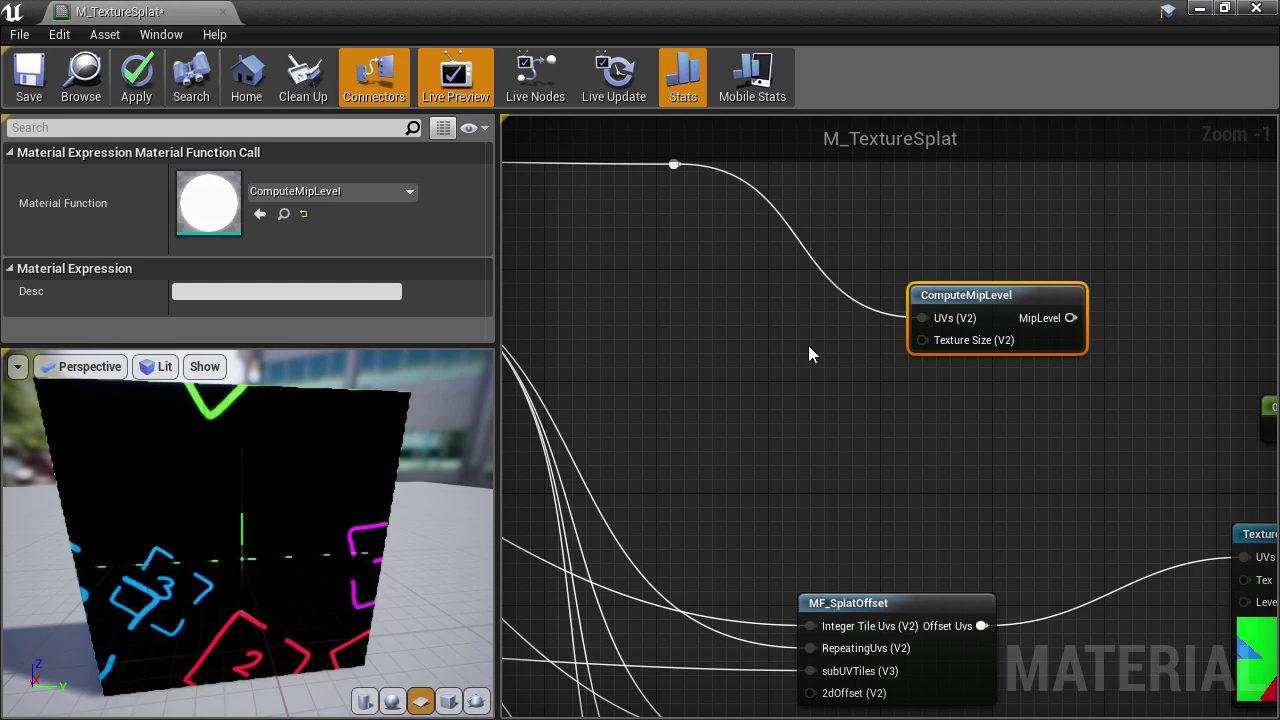
{"action": "left_click", "coordinate": [771, 333]}
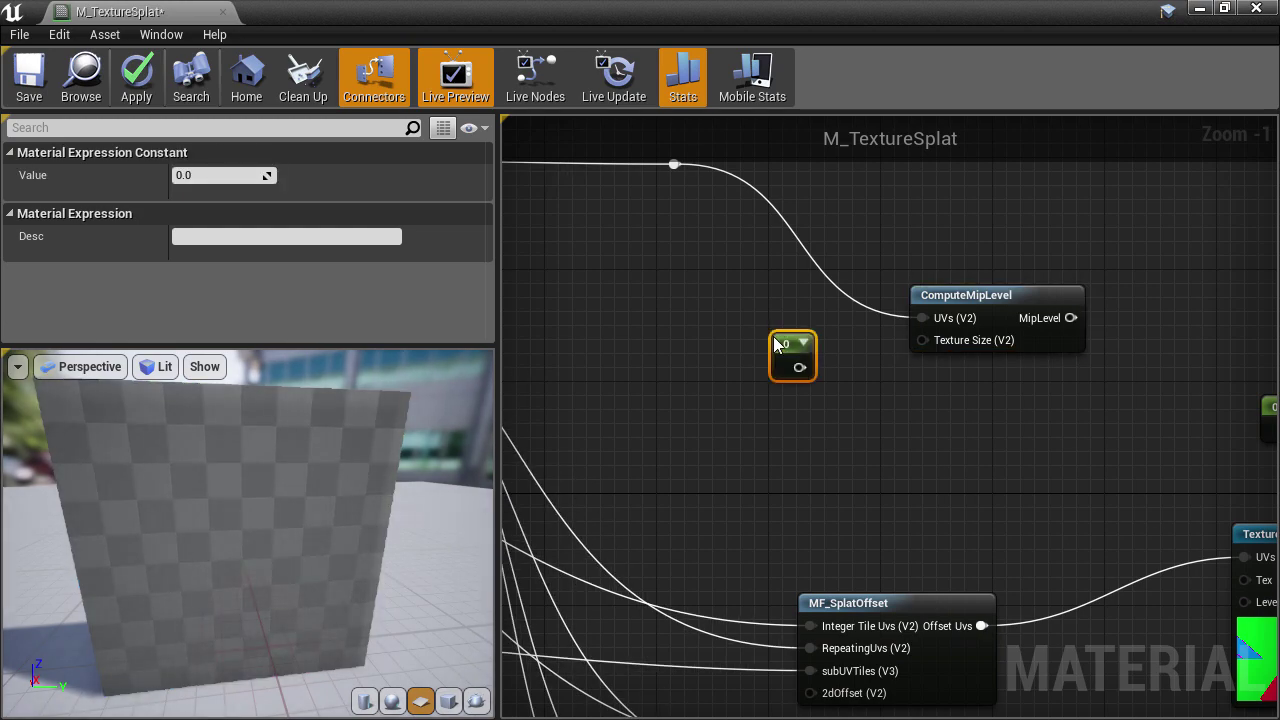
{"action": "right_click", "coordinate": [775, 344]}
{"action": "left_click", "coordinate": [829, 349]}
{"action": "left_click", "coordinate": [262, 178]}
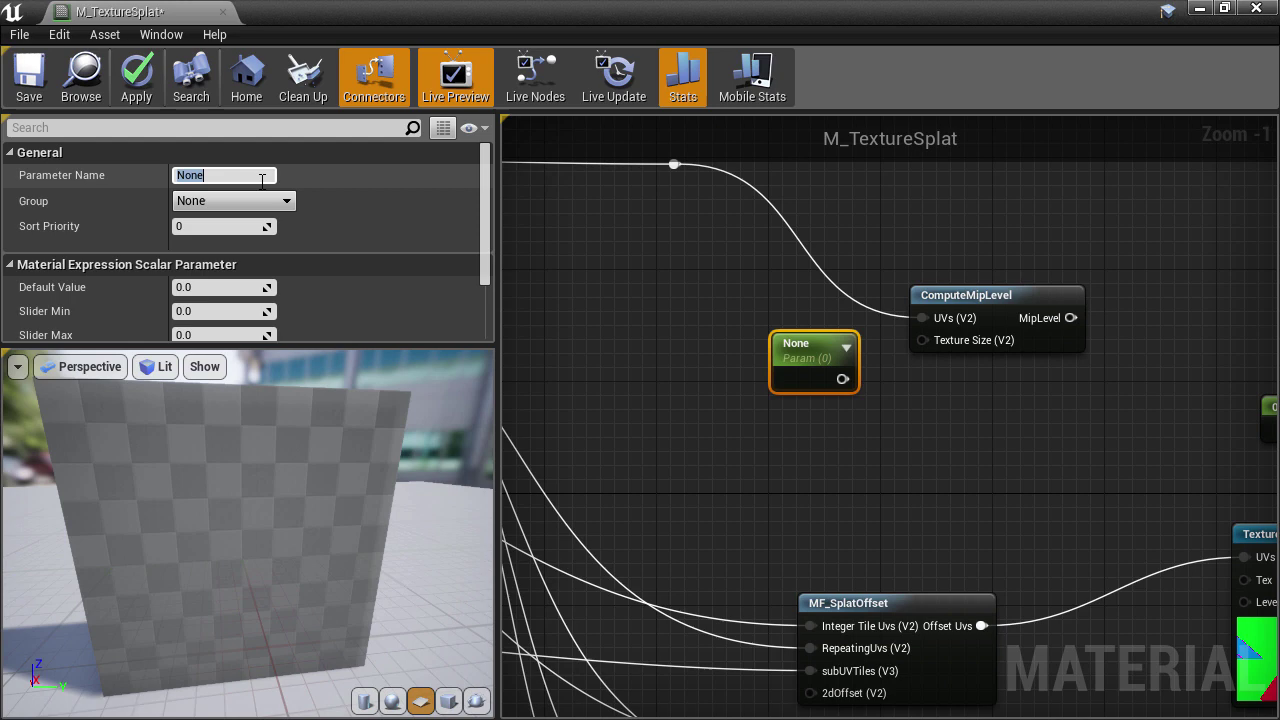
{"action": "type", "text": "MipSize"}
{"action": "key", "text": "Return"}
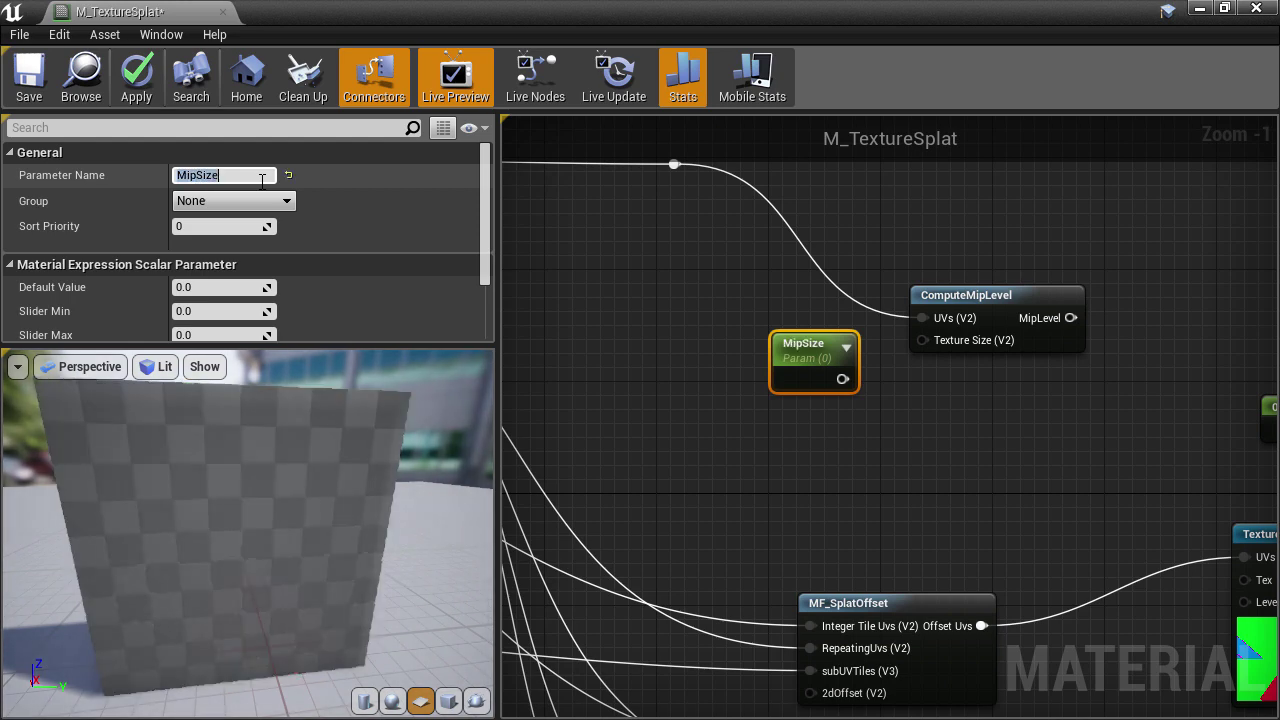
{"action": "left_click", "coordinate": [230, 287]}
{"action": "type", "text": "512"}
{"action": "key", "text": "Return"}
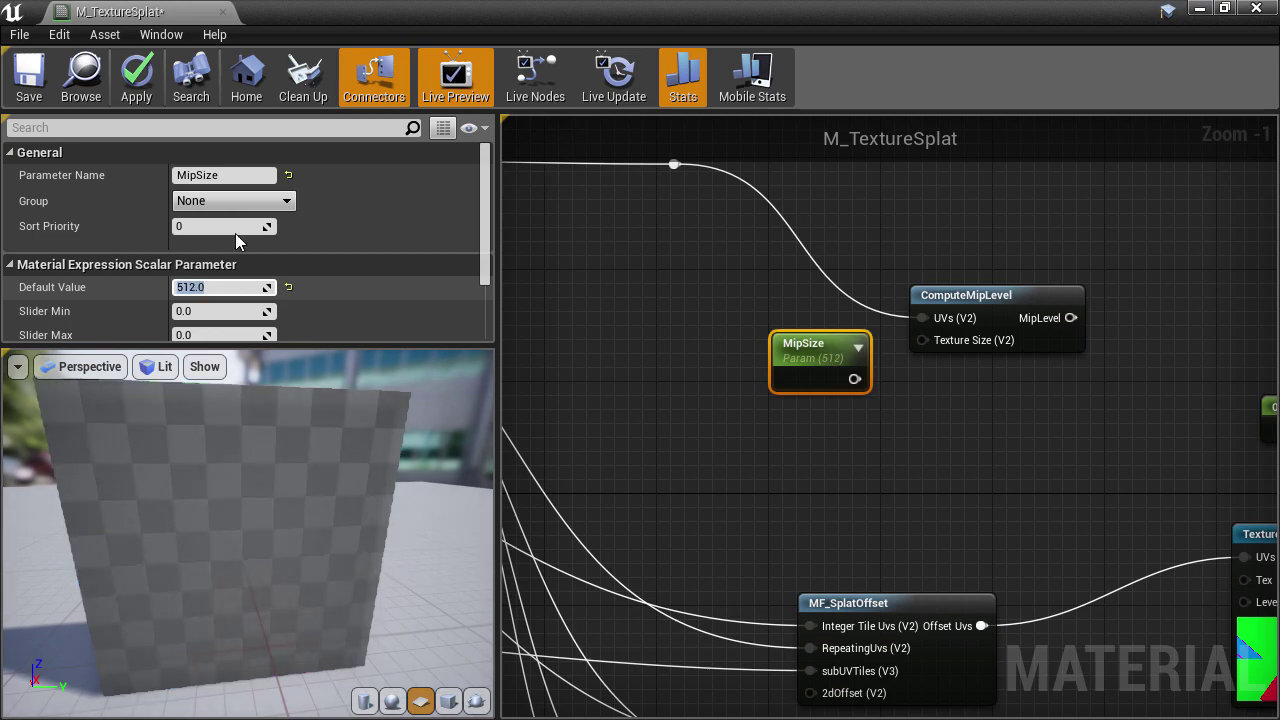
{"action": "left_click_drag", "start_coordinate": [855, 379], "coordinate": [922, 340]}
Connect ComputeMipLevel's output to the first Texture Sample's Level, then set the second sample to MipLevel mode and connect its Level likewise
{"action": "right_click_drag", "start_coordinate": [996, 421], "coordinate": [705, 340]}
{"action": "left_click_drag", "start_coordinate": [779, 236], "coordinate": [953, 521]}
{"action": "right_click_drag", "start_coordinate": [973, 626], "coordinate": [927, 412]}
{"action": "left_click", "coordinate": [935, 425]}
{"action": "left_click", "coordinate": [280, 176]}
{"action": "left_click", "coordinate": [260, 200]}
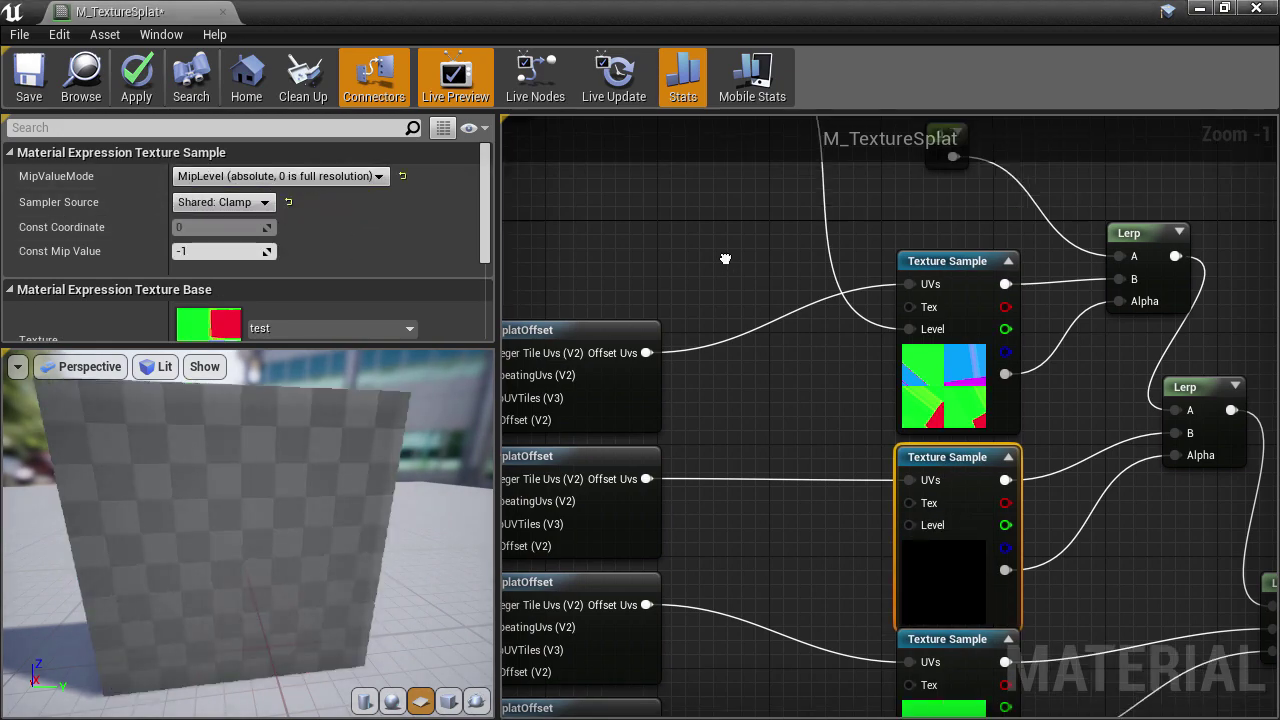
{"action": "right_click_drag", "start_coordinate": [728, 257], "coordinate": [728, 414]}
{"action": "left_click_drag", "start_coordinate": [734, 171], "coordinate": [922, 651]}
Set the third Texture Sample's MipValueMode to MipLevel (absolute) and connect its Level input to ComputeMipLevel's MipLevel output
{"action": "right_click_drag", "start_coordinate": [930, 662], "coordinate": [895, 209]}
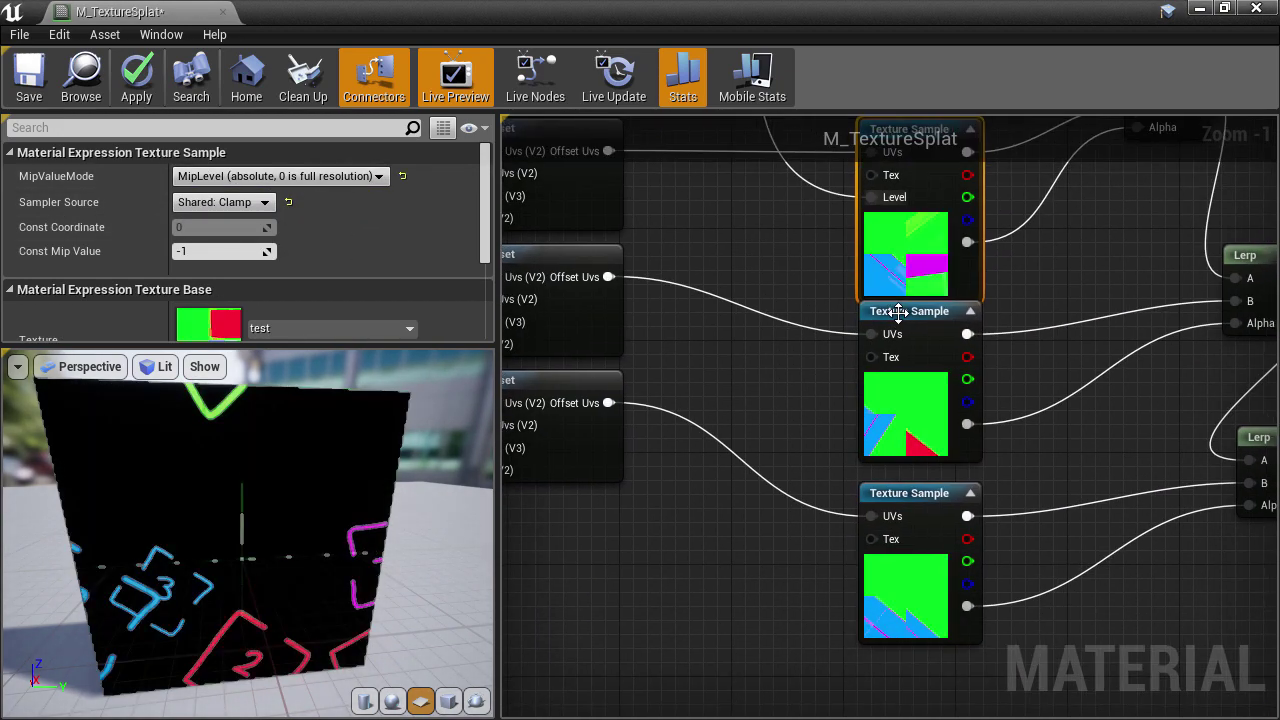
{"action": "left_click", "coordinate": [898, 309]}
{"action": "left_click", "coordinate": [321, 180]}
{"action": "left_click", "coordinate": [265, 207]}
{"action": "left_click_drag", "start_coordinate": [863, 377], "coordinate": [697, 240]}
Set the fourth Texture Sample to MipLevel (absolute), connect its Level to ComputeMipLevel's output, and apply the material changes
{"action": "right_click_drag", "start_coordinate": [765, 560], "coordinate": [685, 227]}
{"action": "right_click_drag", "start_coordinate": [732, 597], "coordinate": [732, 414]}
{"action": "left_click", "coordinate": [822, 548]}
{"action": "left_click", "coordinate": [285, 177]}
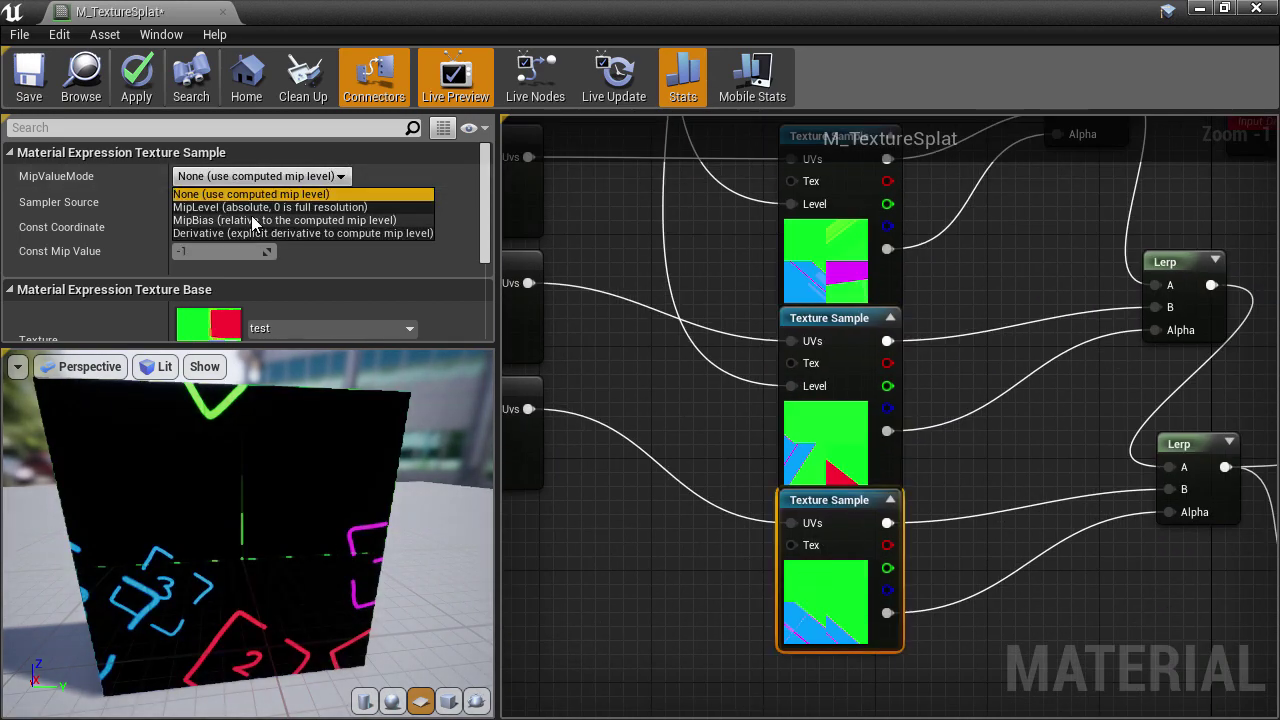
{"action": "left_click", "coordinate": [257, 206]}
{"action": "right_click_drag", "start_coordinate": [740, 560], "coordinate": [832, 654]}
{"action": "left_click_drag", "start_coordinate": [881, 663], "coordinate": [714, 431]}
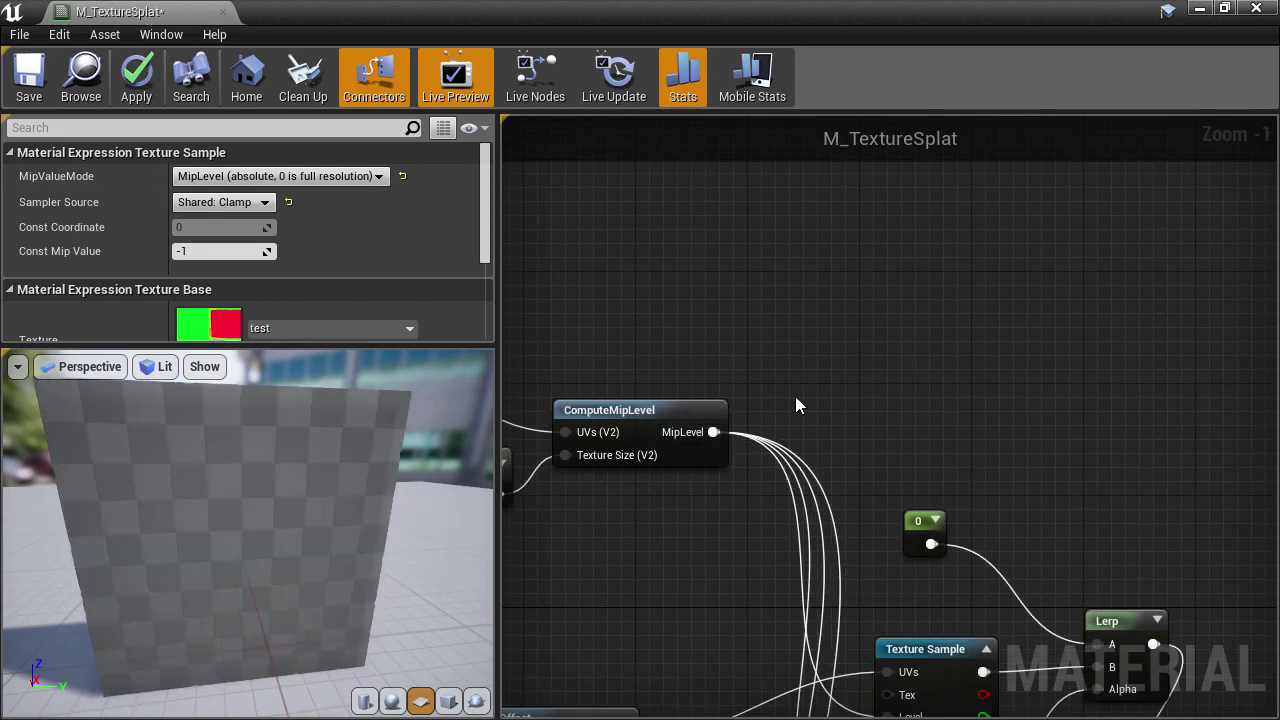
{"action": "right_click_drag", "start_coordinate": [797, 398], "coordinate": [773, 210]}
{"action": "left_click", "coordinate": [136, 77]}
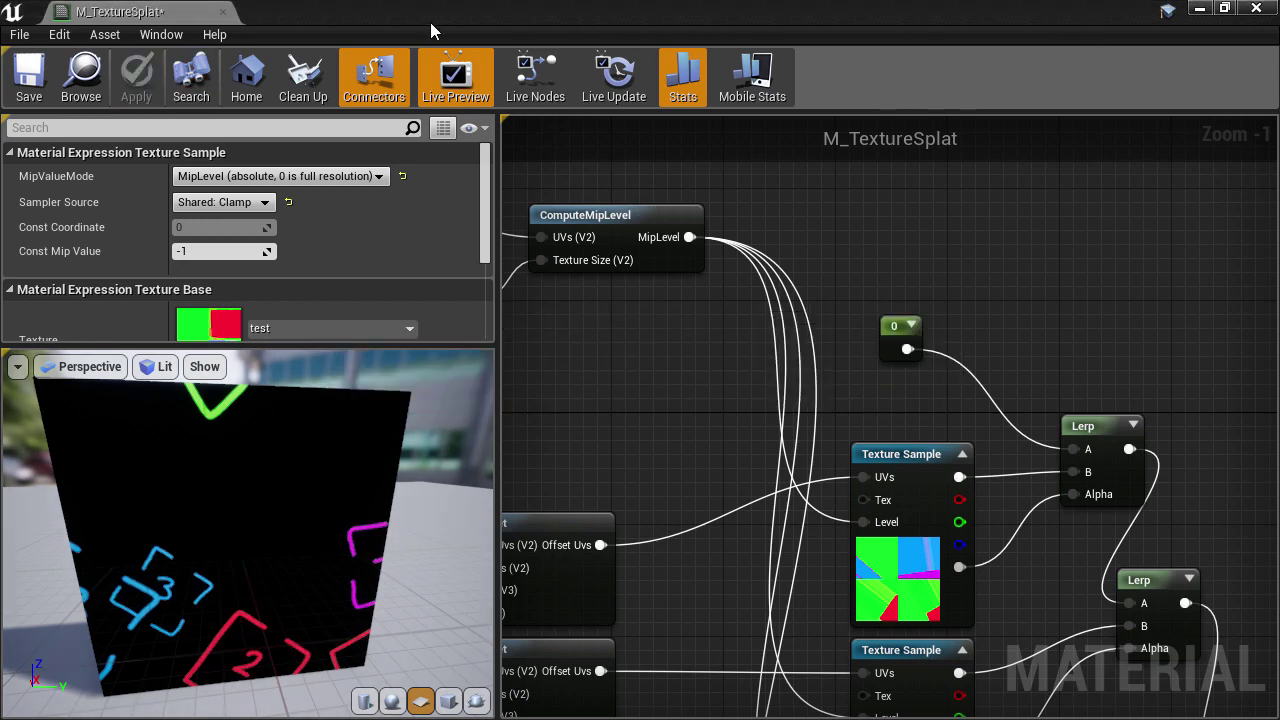
Move the material editor window aside so the MipSize node and the level's floor can be viewed together
{"action": "right_click_drag", "start_coordinate": [509, 255], "coordinate": [936, 383]}
{"action": "scroll", "coordinate": [936, 383], "scroll_direction": "up", "scroll_amount": 1}
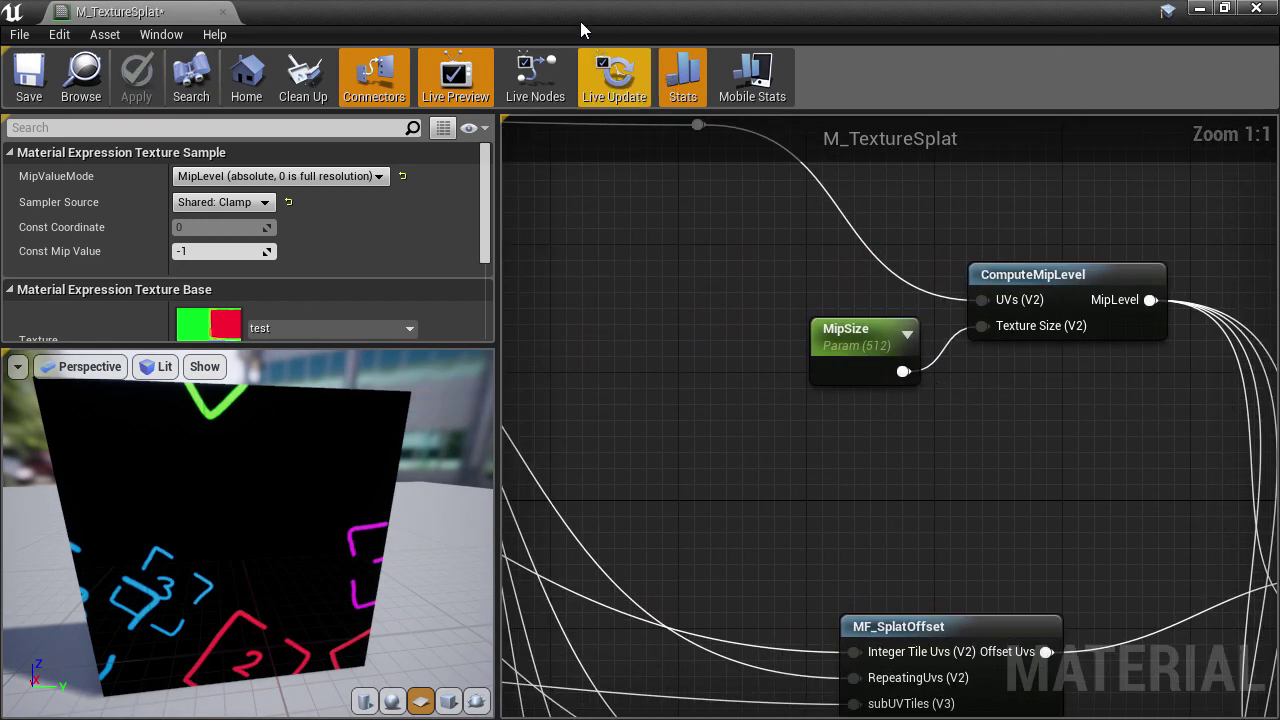
{"action": "left_click_drag", "start_coordinate": [620, 12], "coordinate": [975, 71]}
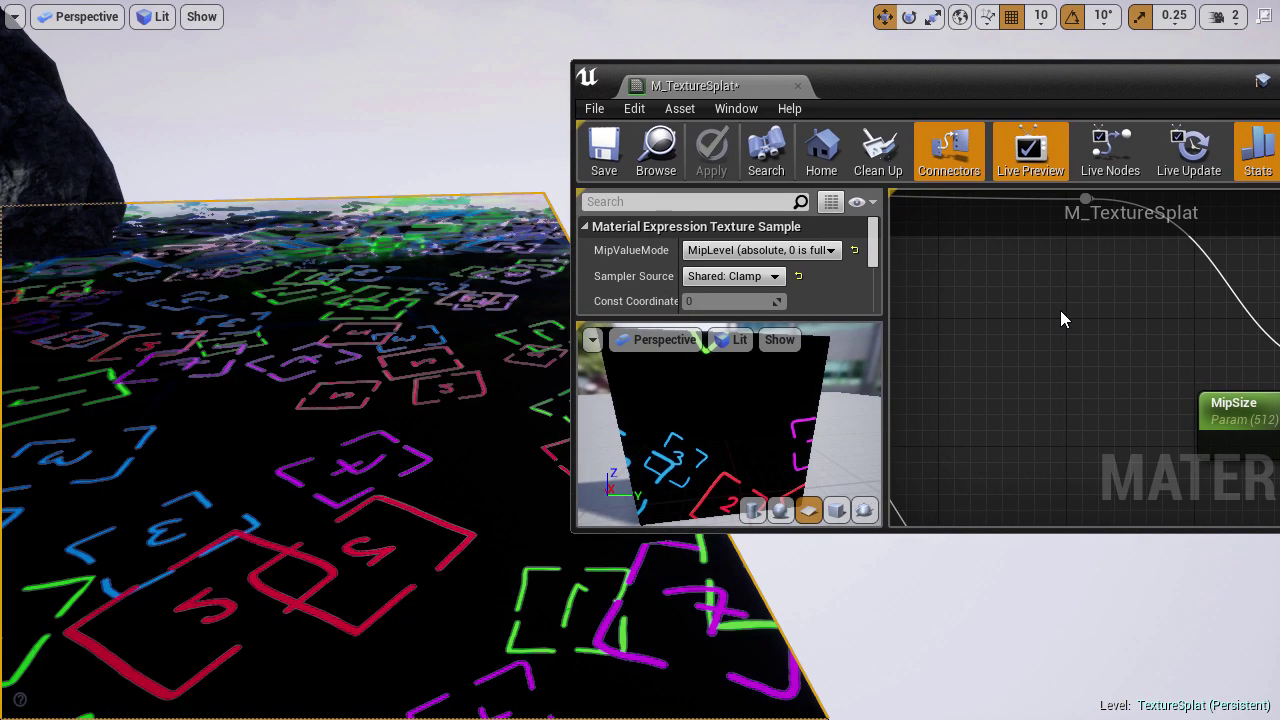
{"action": "right_click_drag", "start_coordinate": [1061, 311], "coordinate": [892, 242]}
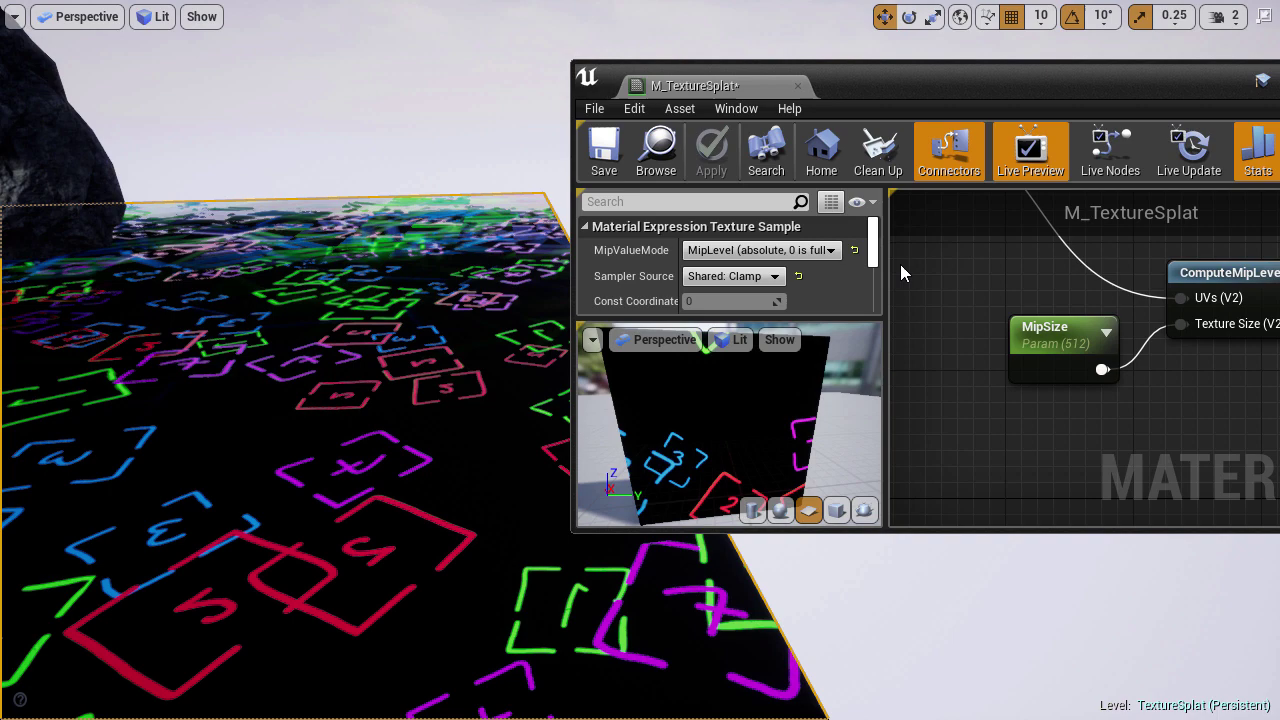
Try a default value of about 2461 for the MipSize parameter and compare the floor in the level
{"action": "left_click", "coordinate": [1045, 338]}
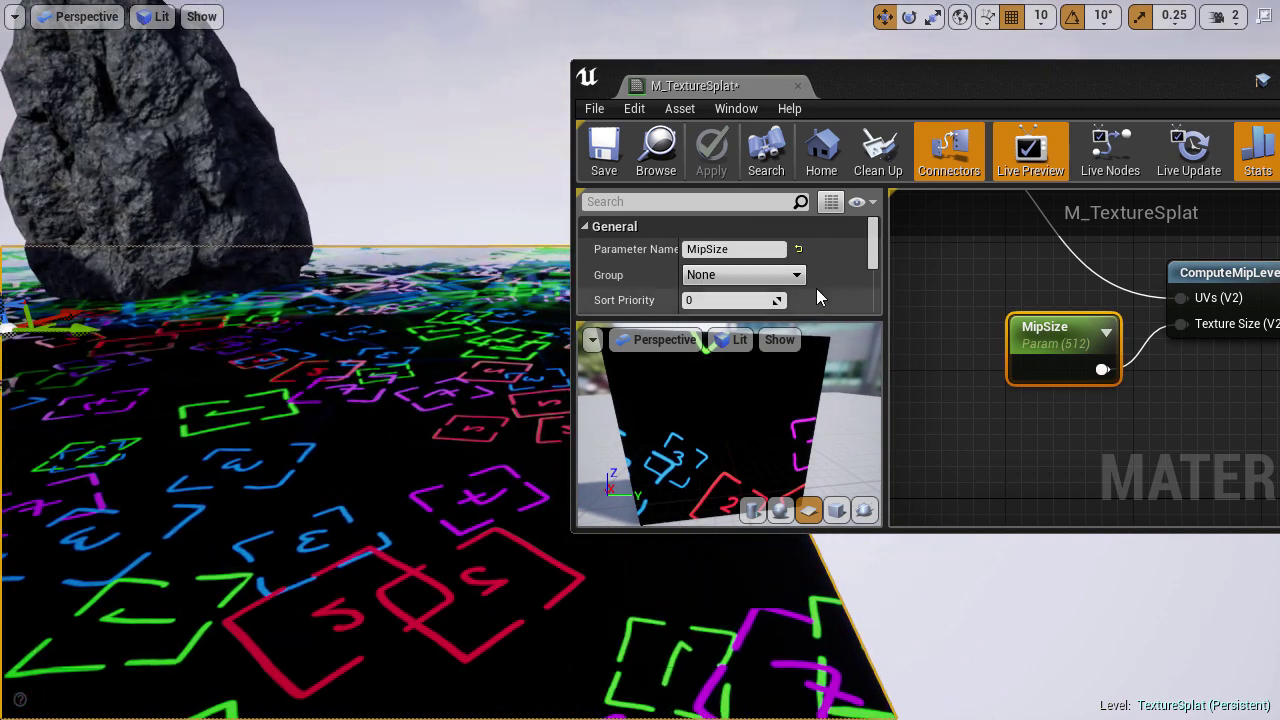
{"action": "scroll", "coordinate": [817, 287], "scroll_direction": "down", "scroll_amount": 2}
{"action": "left_click_drag", "start_coordinate": [730, 298], "coordinate": [857, 298]}
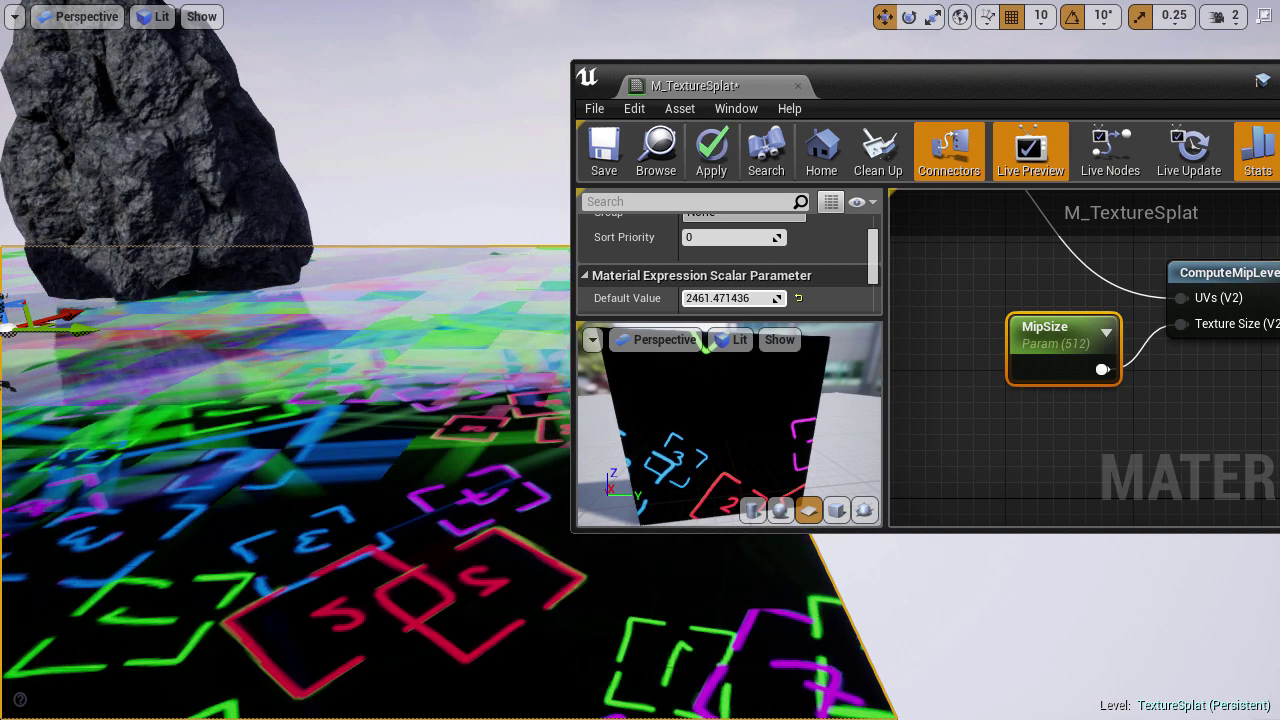
{"action": "mouse_move", "coordinate": [400, 400]}
{"action": "right_mouse_down"}
{"action": "mouse_move", "coordinate": [270, 415]}
{"action": "mouse_move", "coordinate": [400, 410]}
{"action": "mouse_move", "coordinate": [385, 408]}
{"action": "right_mouse_up"}
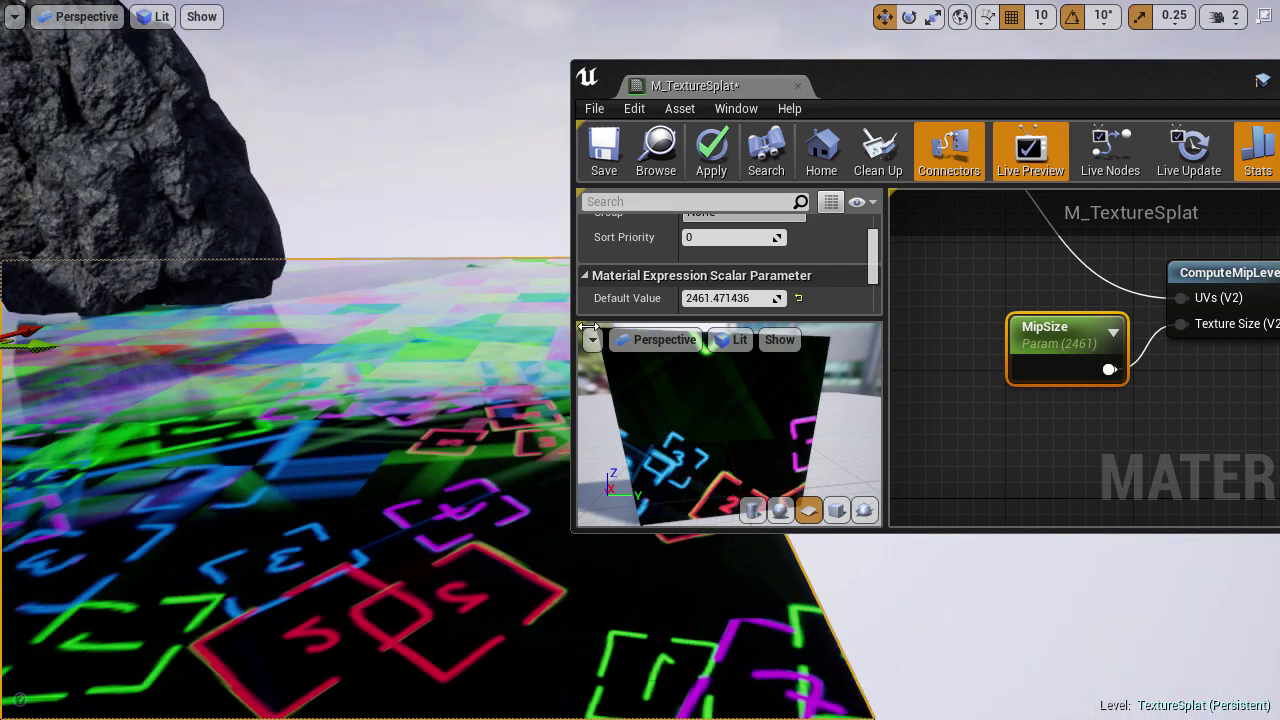
Try reducing MipSize's default value to about 97 and check the floor's sharpness at a distance
{"action": "left_click_drag", "start_coordinate": [731, 299], "coordinate": [655, 298]}
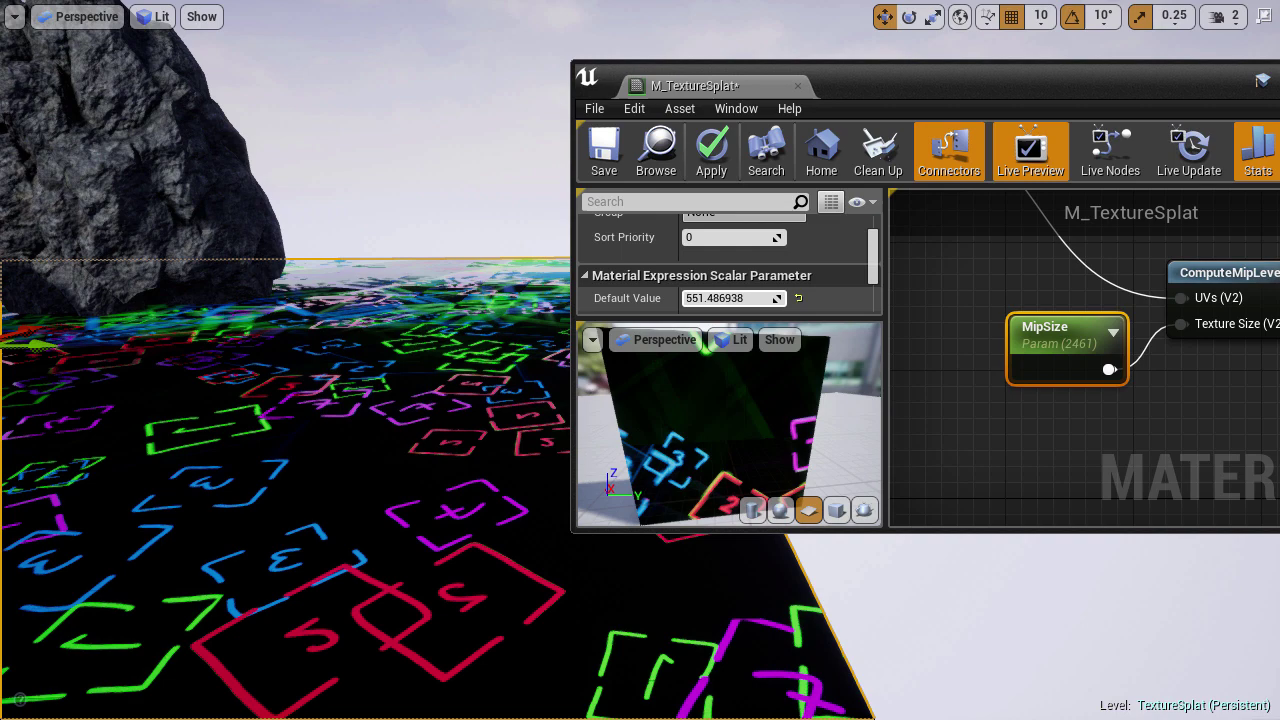
{"action": "left_click_drag", "start_coordinate": [731, 298], "coordinate": [672, 298]}
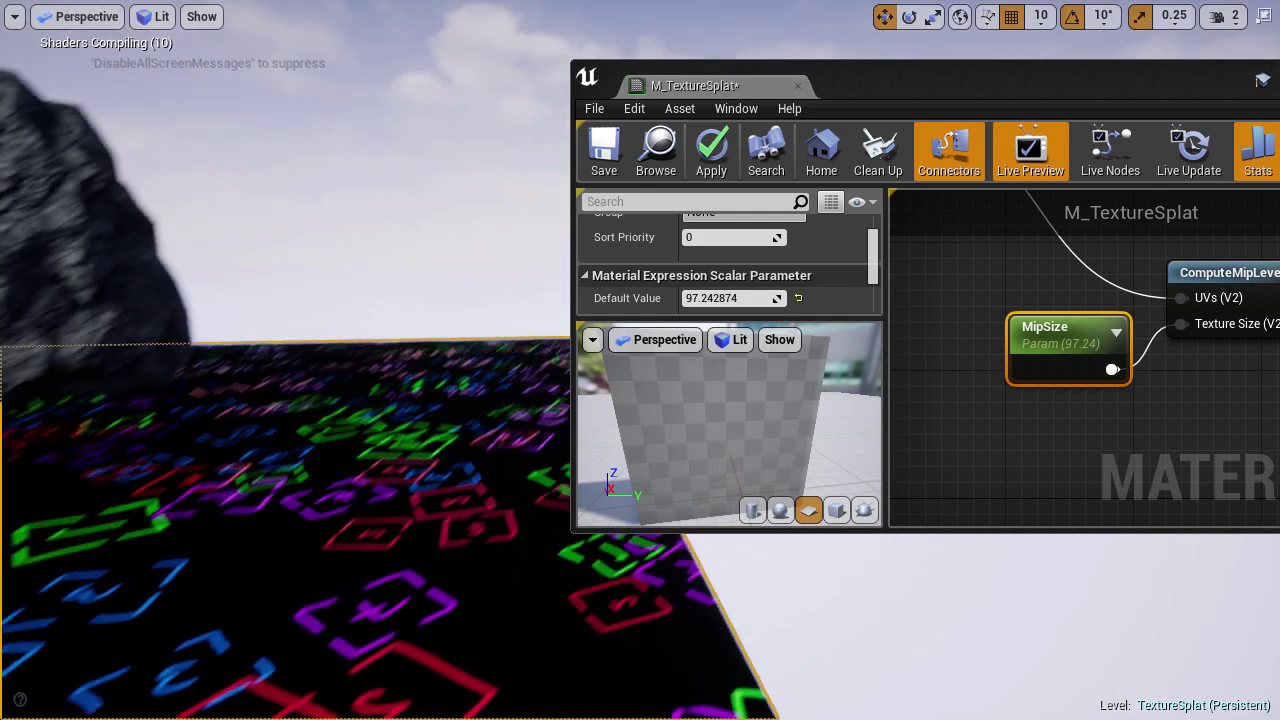
{"action": "key", "text": "w"}
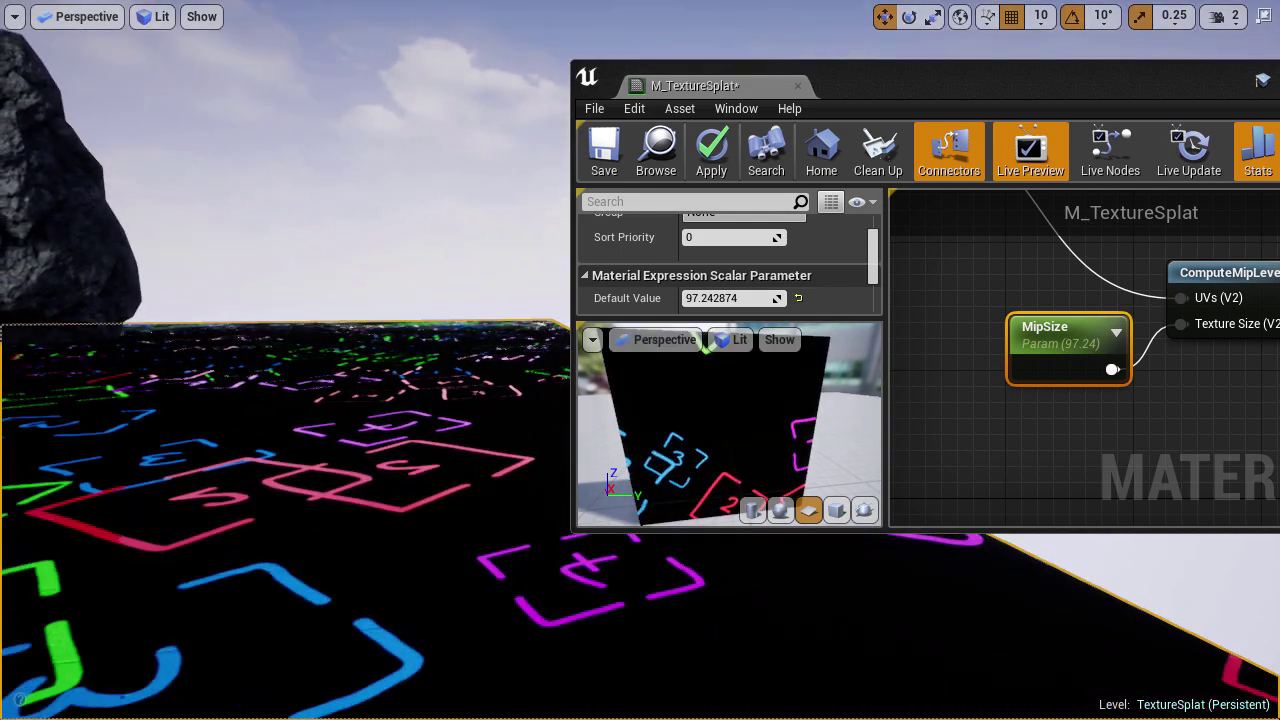
Set the MipSize parameter's default value to about 162 and check the floor from several viewpoints
{"action": "key", "text": "e"}
{"action": "left_click_drag", "start_coordinate": [722, 298], "coordinate": [715, 298]}
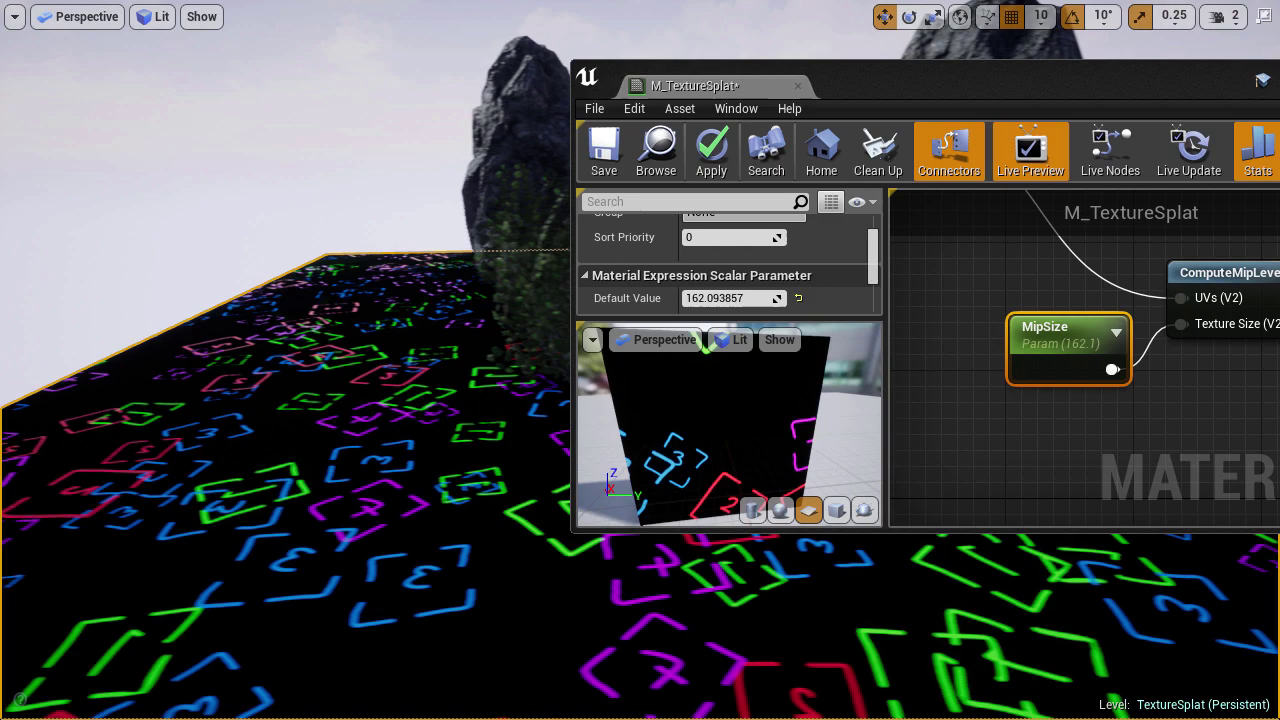
{"action": "right_click_drag", "start_coordinate": [300, 400], "coordinate": [365, 394]}
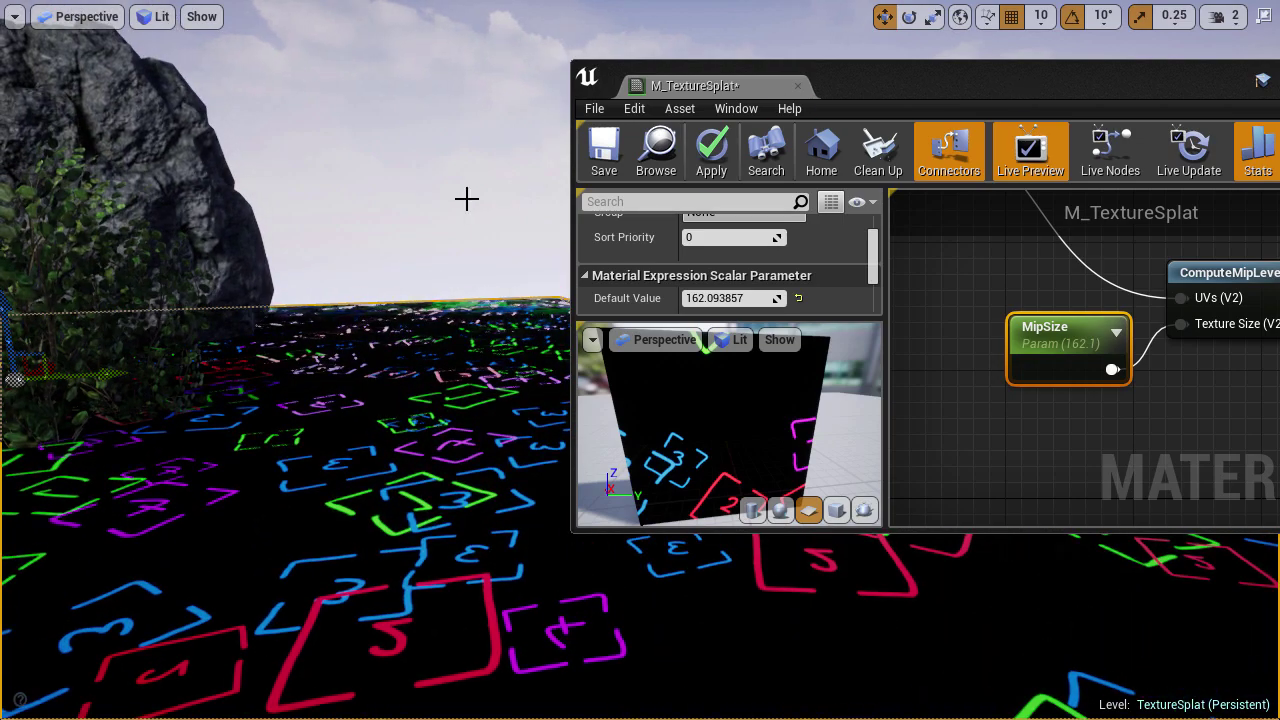
Assign the blood_splatter_01_base_edit texture to all four splat Texture Samples in M_TextureSplat and apply the material
{"action": "key", "text": "F11"}
{"action": "left_click", "coordinate": [427, 611]}
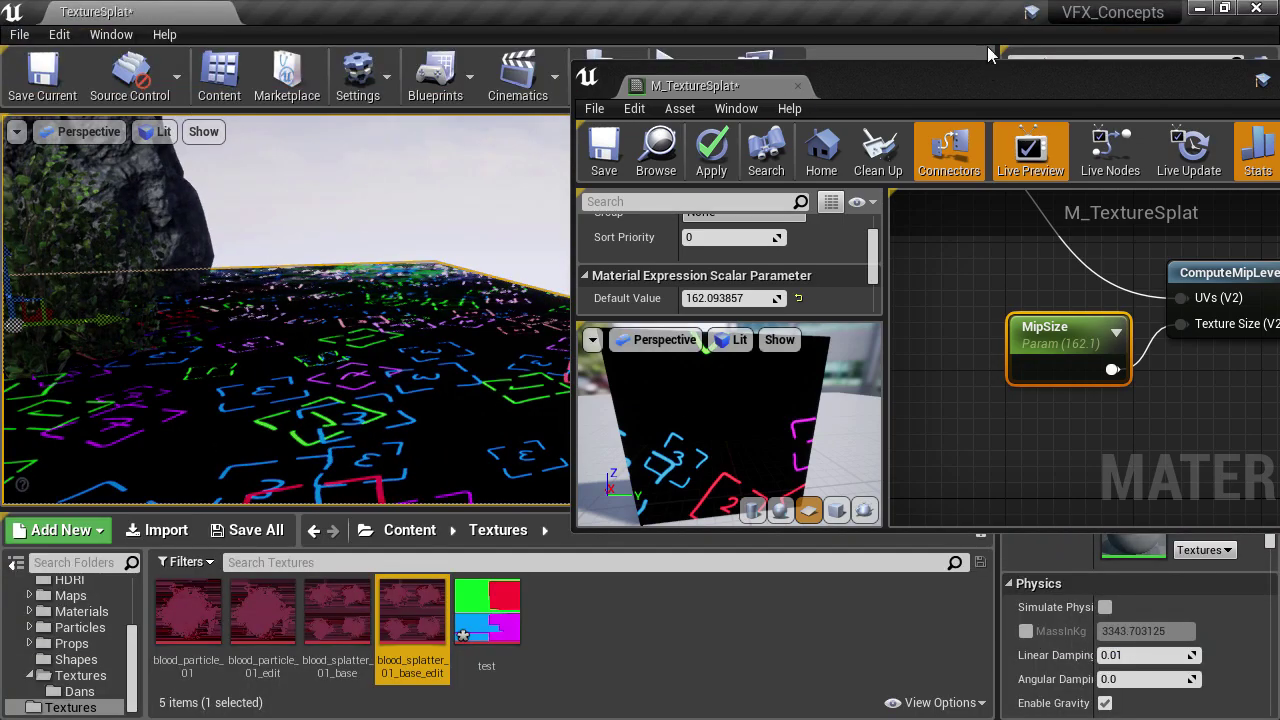
{"action": "double_click", "coordinate": [984, 83]}
{"action": "scroll", "coordinate": [954, 372], "scroll_direction": "down", "scroll_amount": 4}
{"action": "right_click_drag", "start_coordinate": [954, 378], "coordinate": [686, 127]}
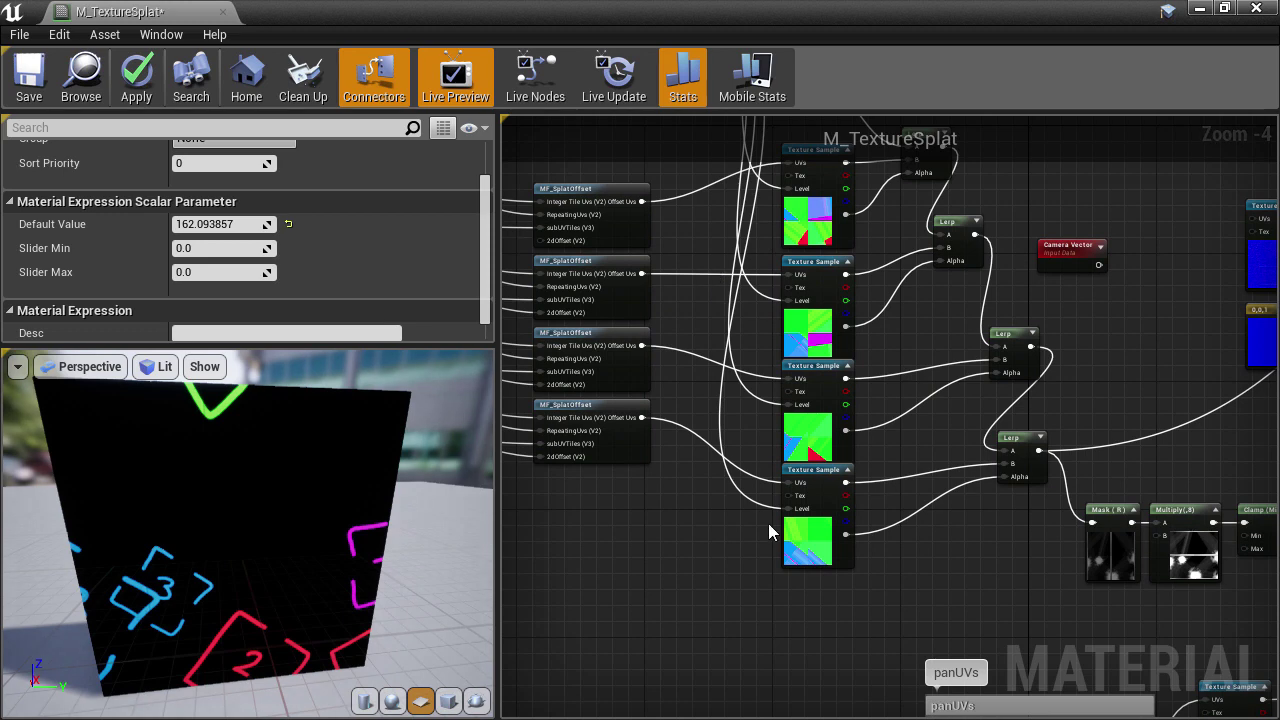
{"action": "left_click_drag", "start_coordinate": [746, 578], "coordinate": [808, 220]}
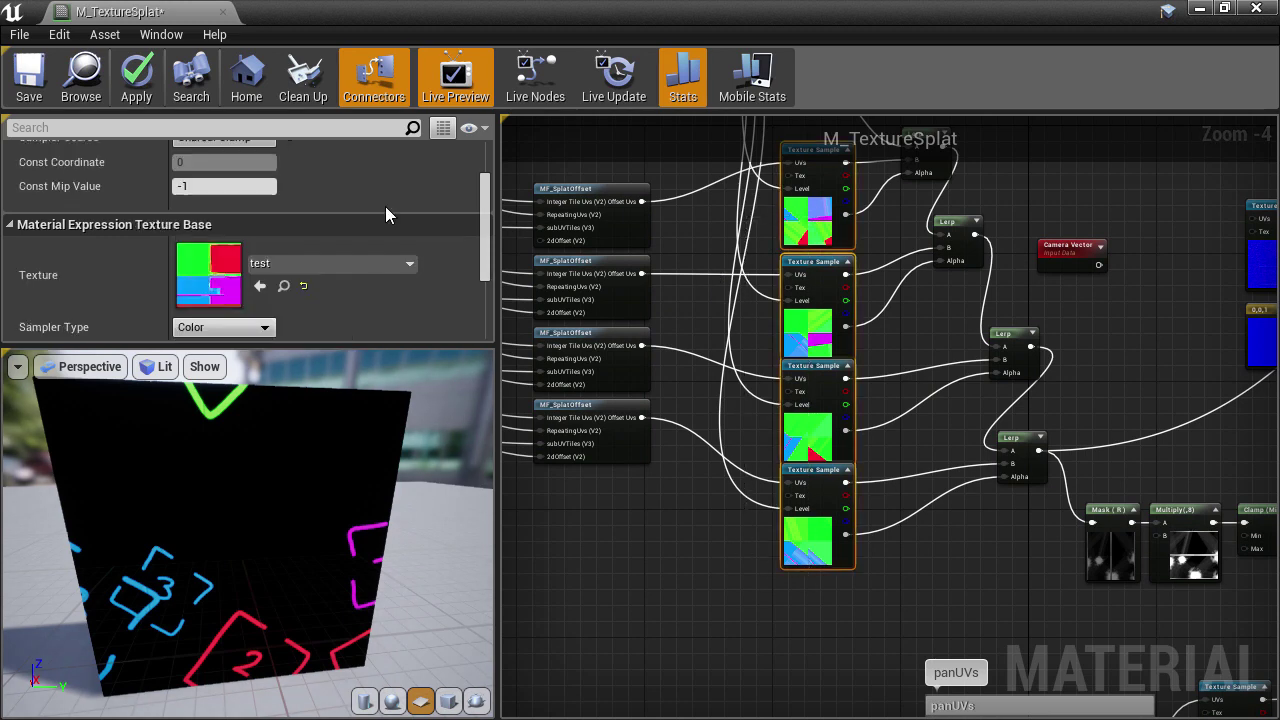
{"action": "left_click", "coordinate": [259, 287]}
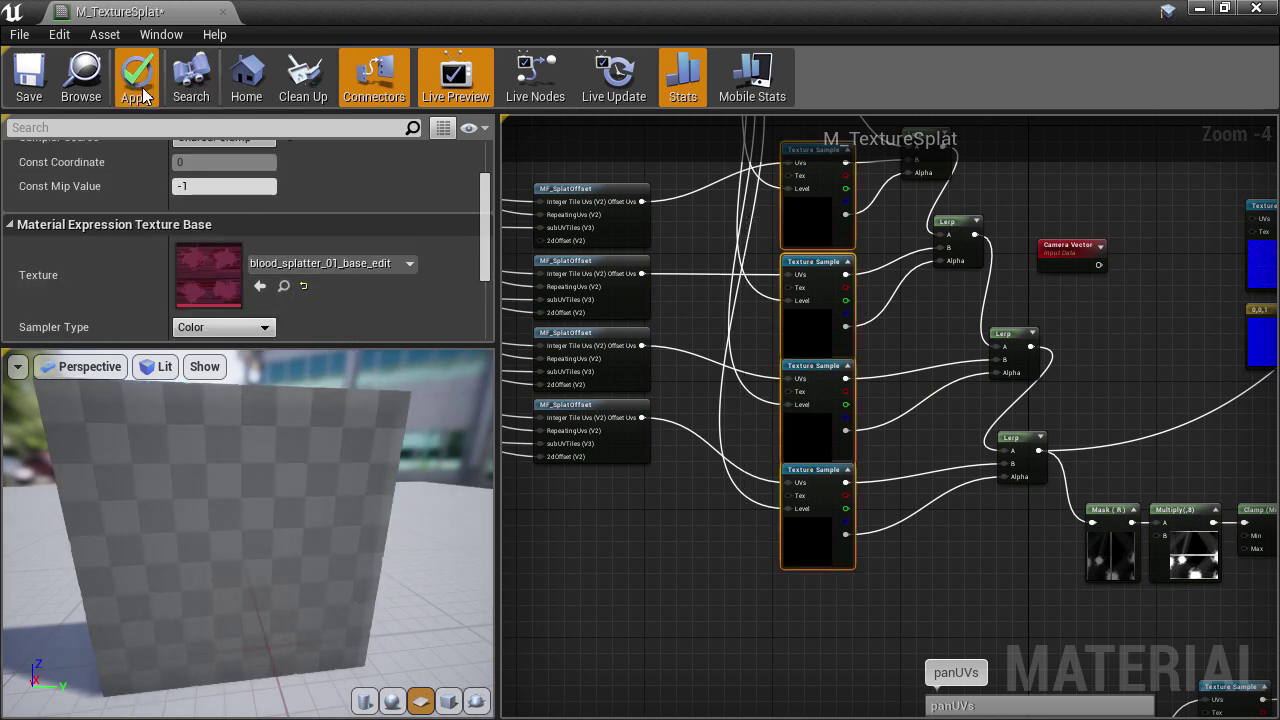
{"action": "left_click", "coordinate": [1195, 9]}
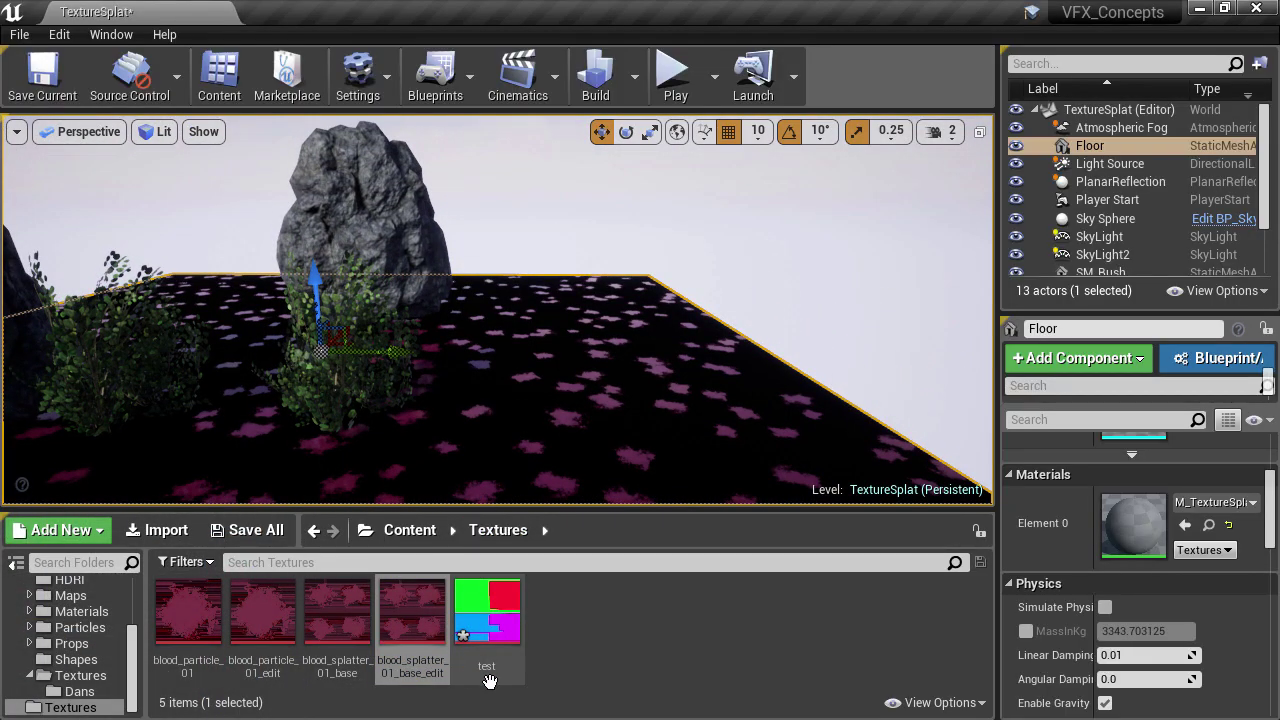
Connect the output of the Lerp that blends the concrete texture to M_TextureSplat's Base Color and apply the material
{"action": "double_click", "coordinate": [1130, 522]}
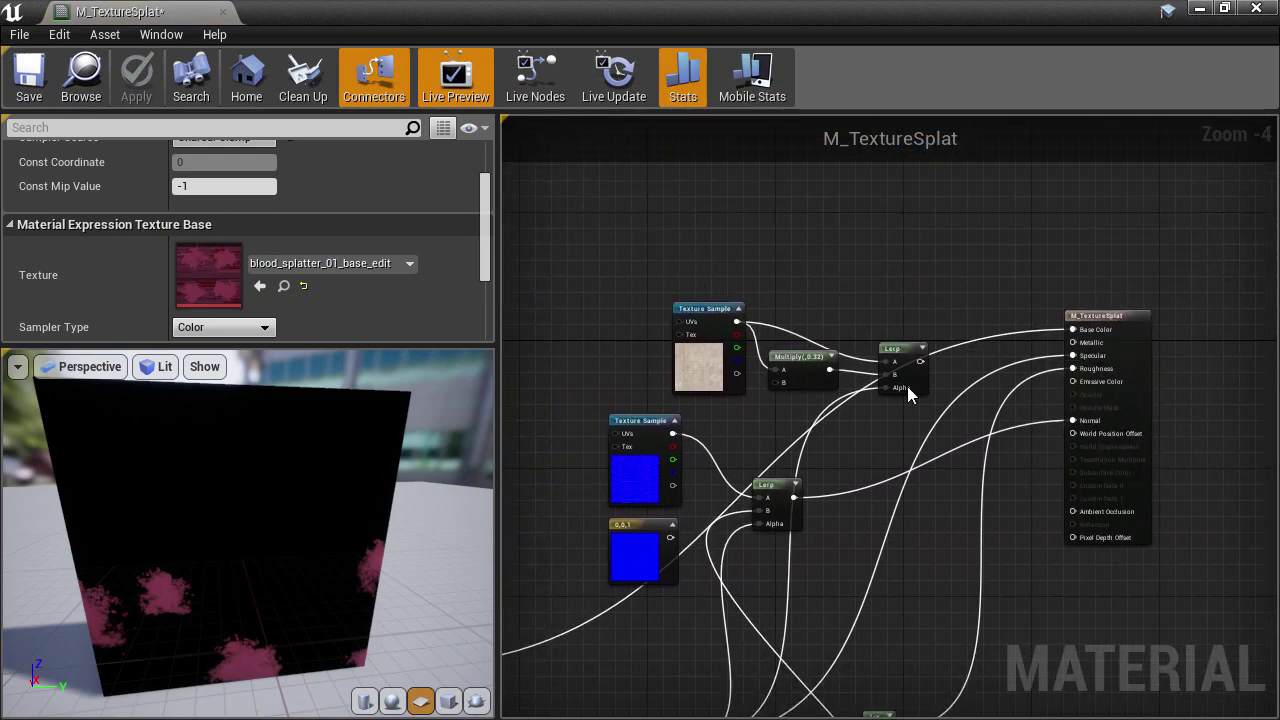
{"action": "left_click_drag", "start_coordinate": [918, 361], "coordinate": [1074, 330]}
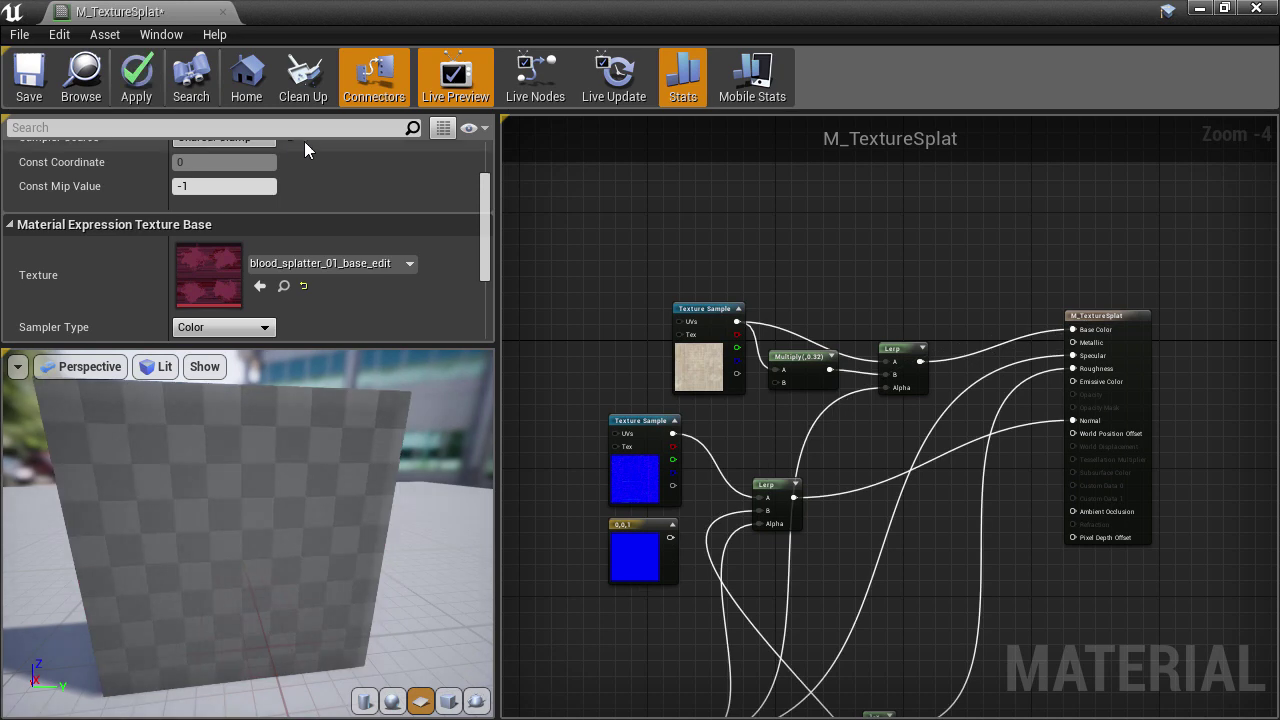
{"action": "left_click", "coordinate": [135, 90]}
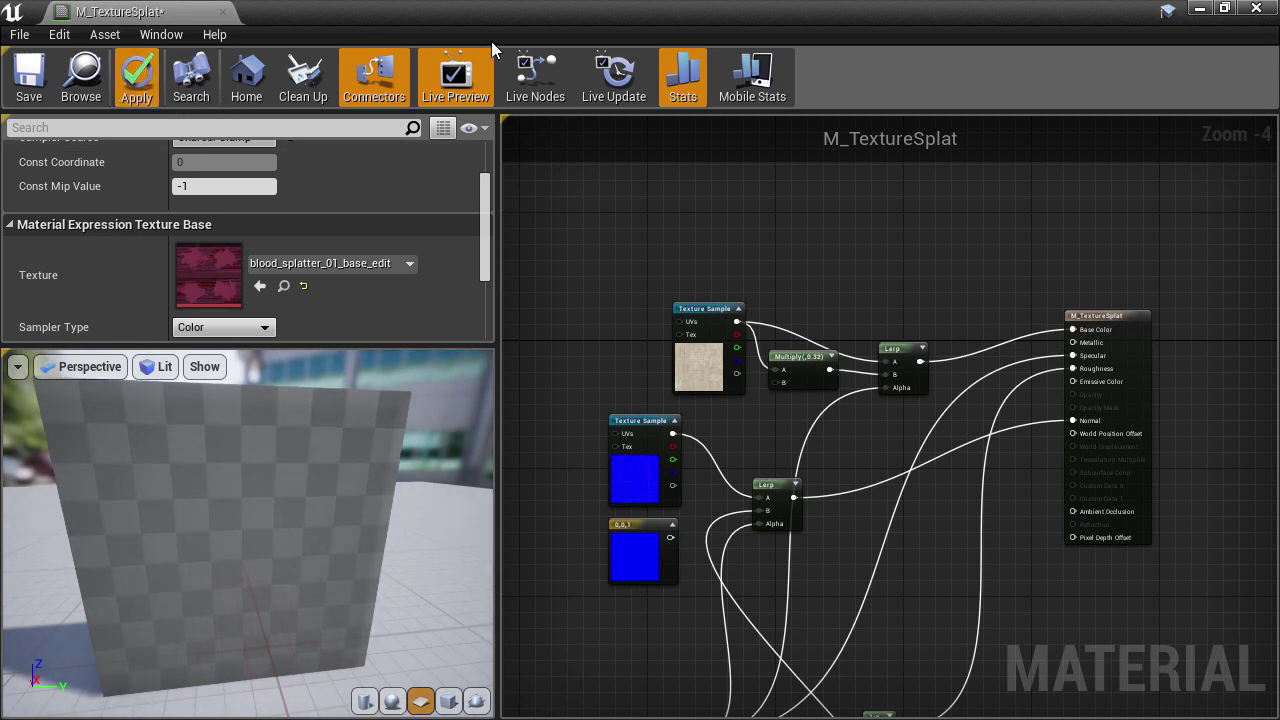
Return to the level and examine the splatted floor up close in the immersive viewport
{"action": "left_click", "coordinate": [1201, 9]}
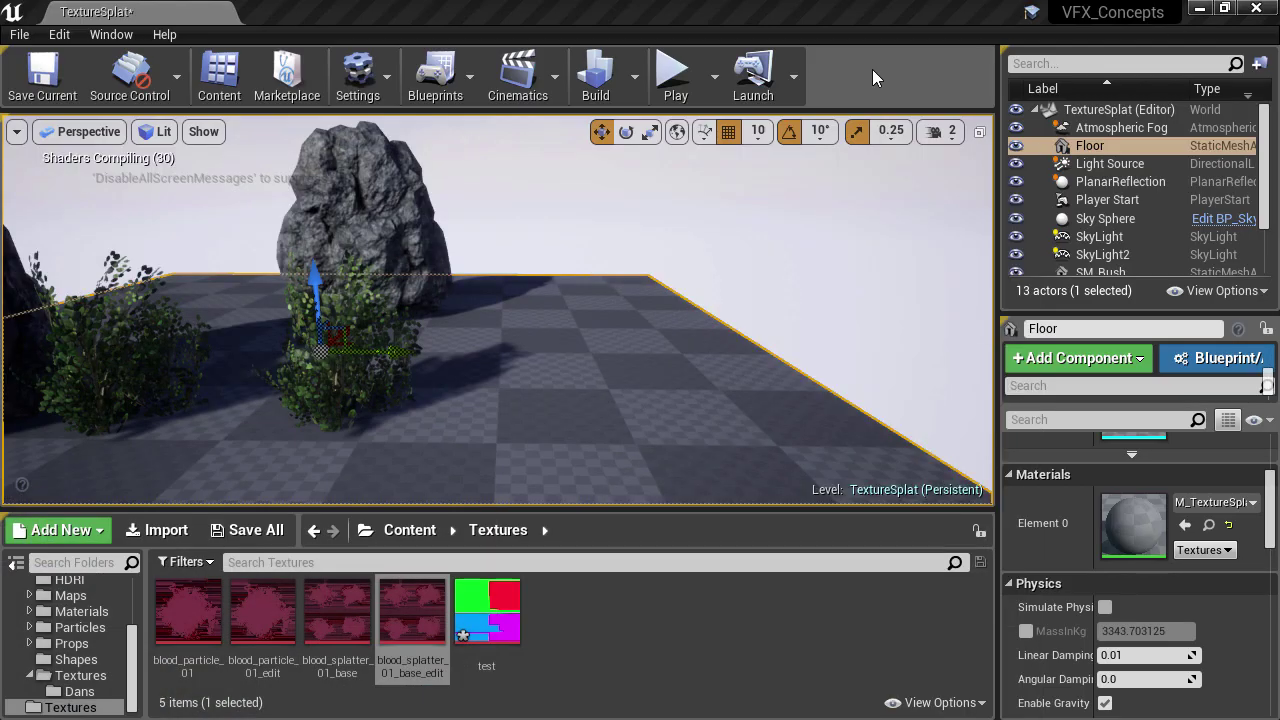
{"action": "right_click_drag", "start_coordinate": [631, 246], "coordinate": [681, 238]}
{"action": "key", "text": "w"}
{"action": "key", "text": "F11"}
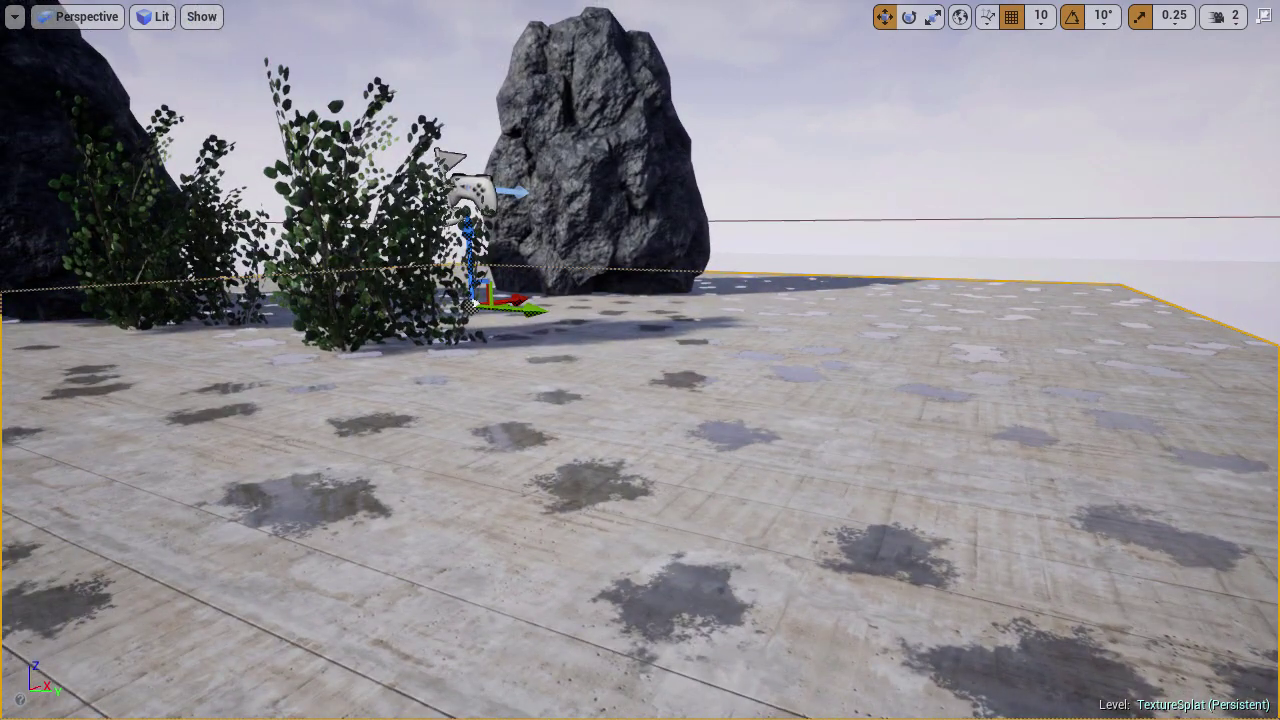